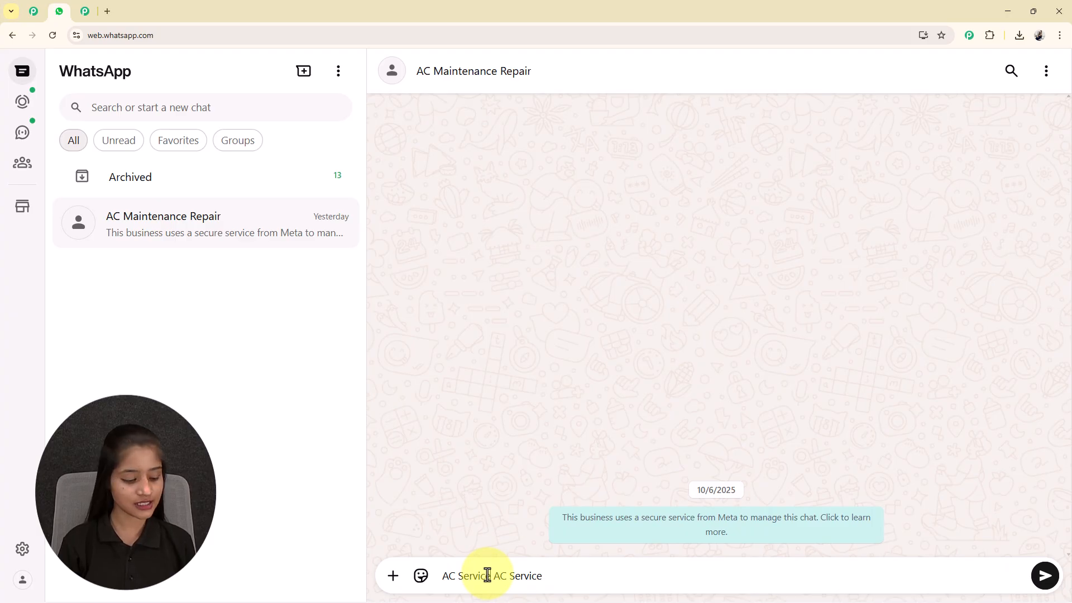
Send 'AC Service' to the bot, reply Book Service, and open its service list.
key("Return")
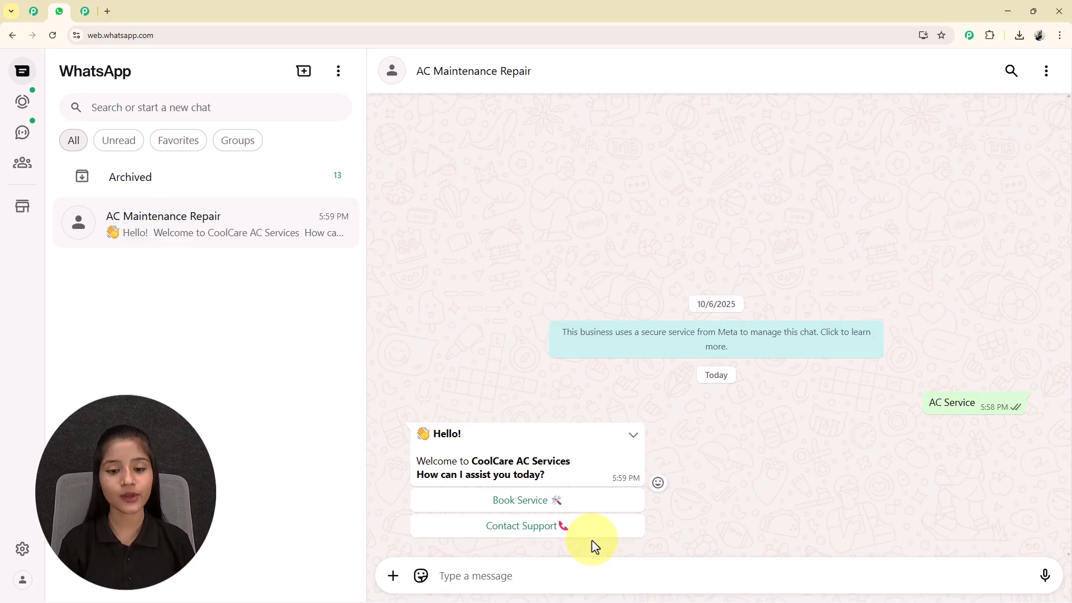
left_click(520, 504)
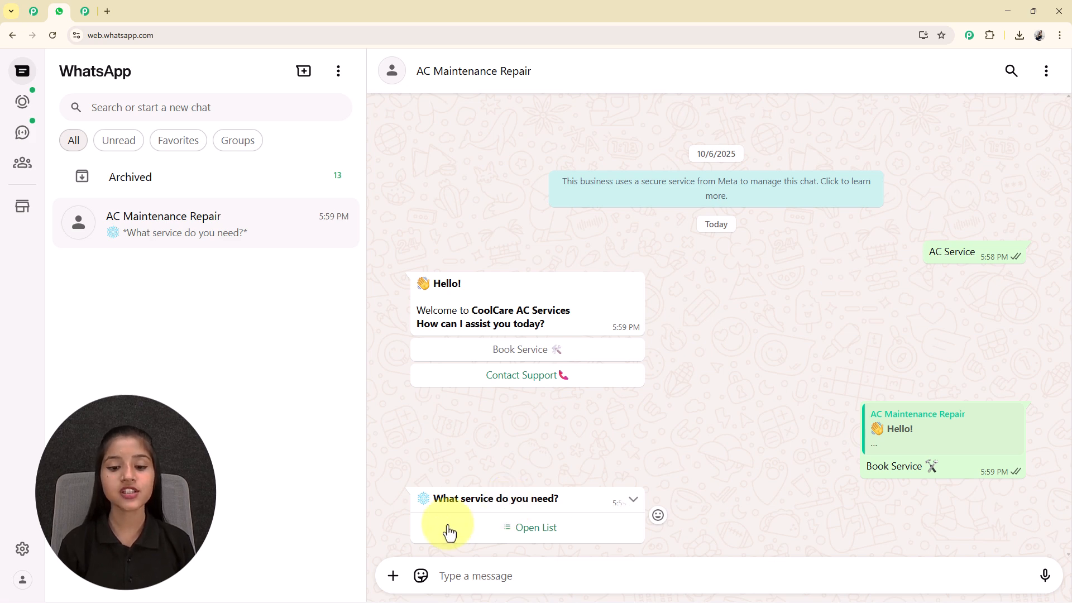
left_click(527, 541)
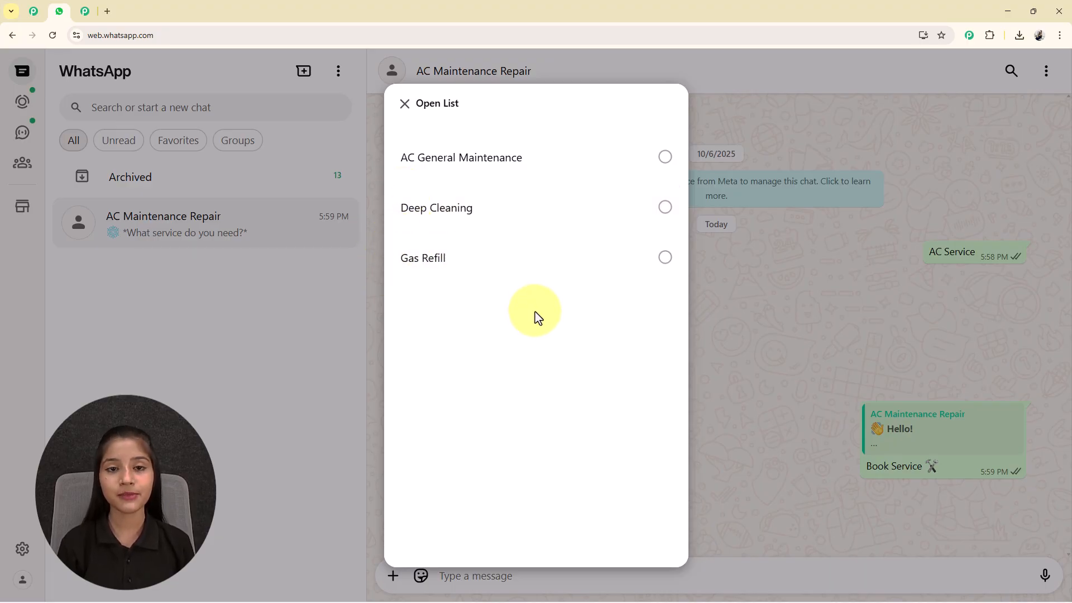
Send Deep Cleaning as the service, then the customer's name and contact number.
left_click(471, 229)
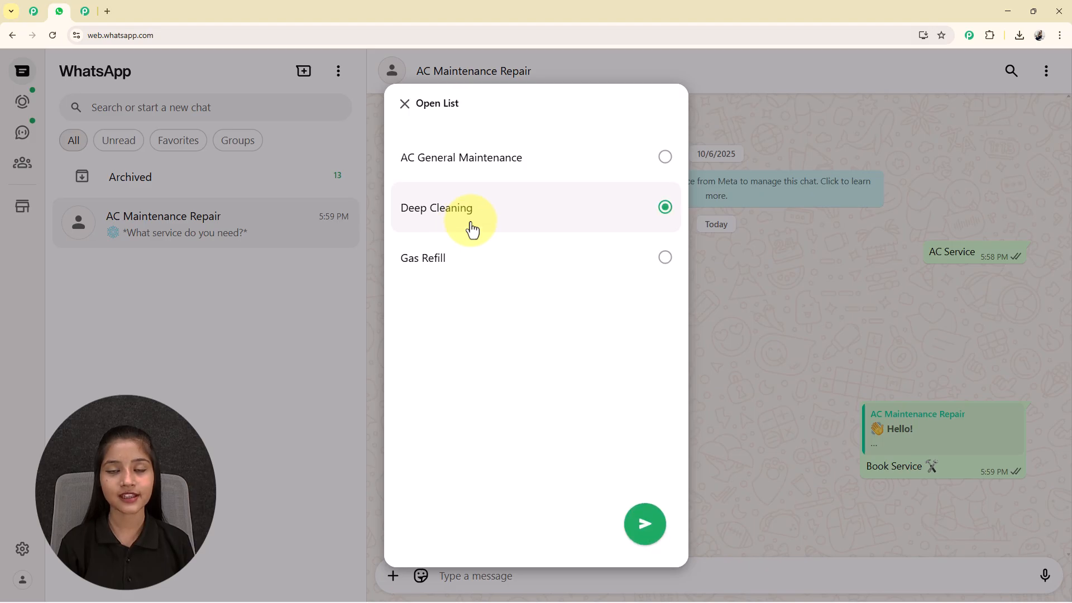
left_click(642, 530)
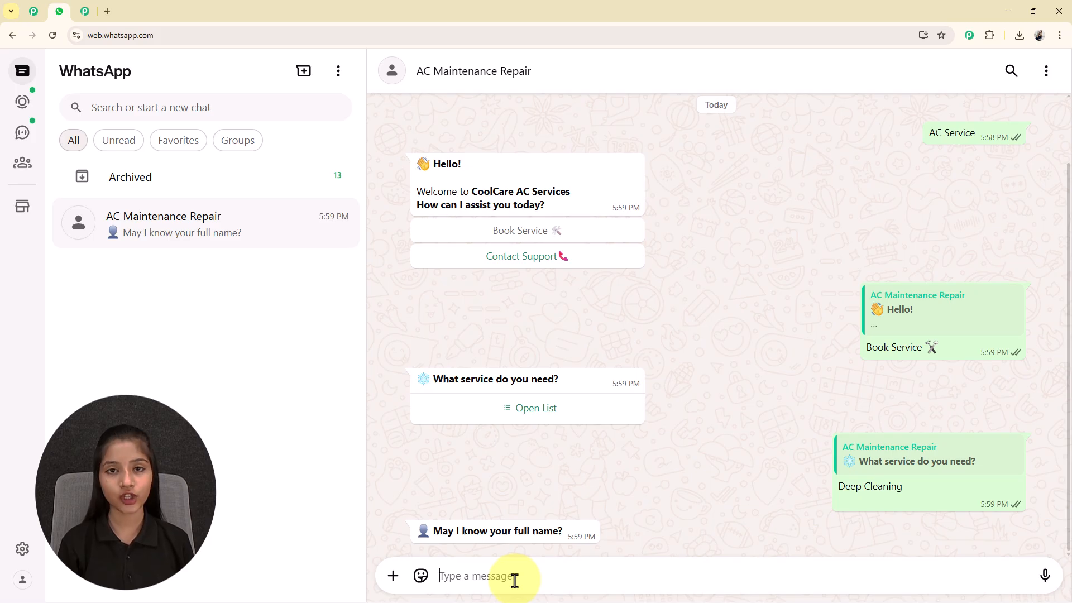
key("Return")
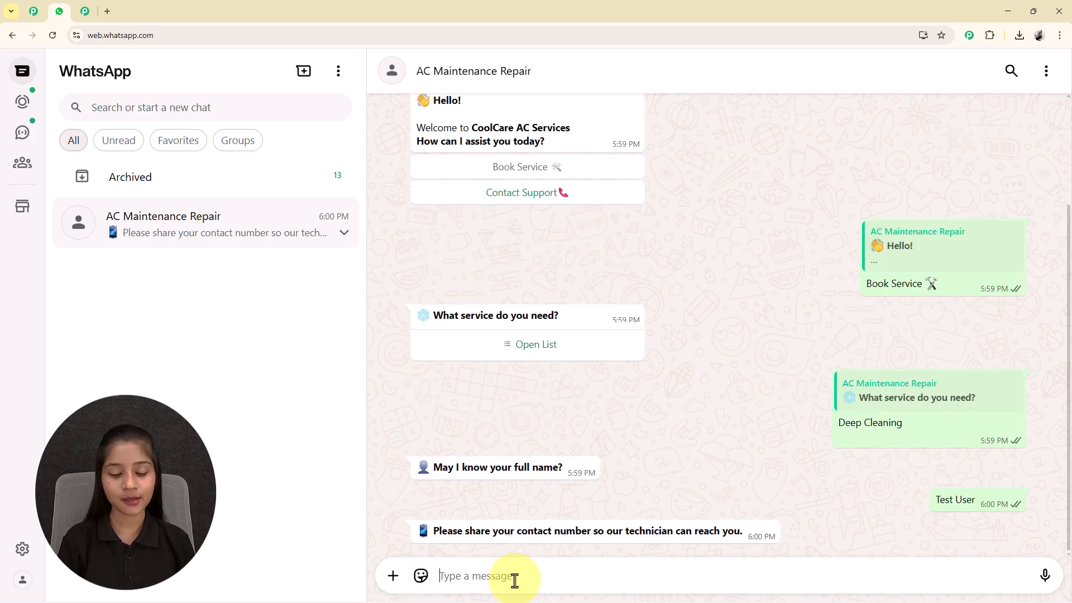
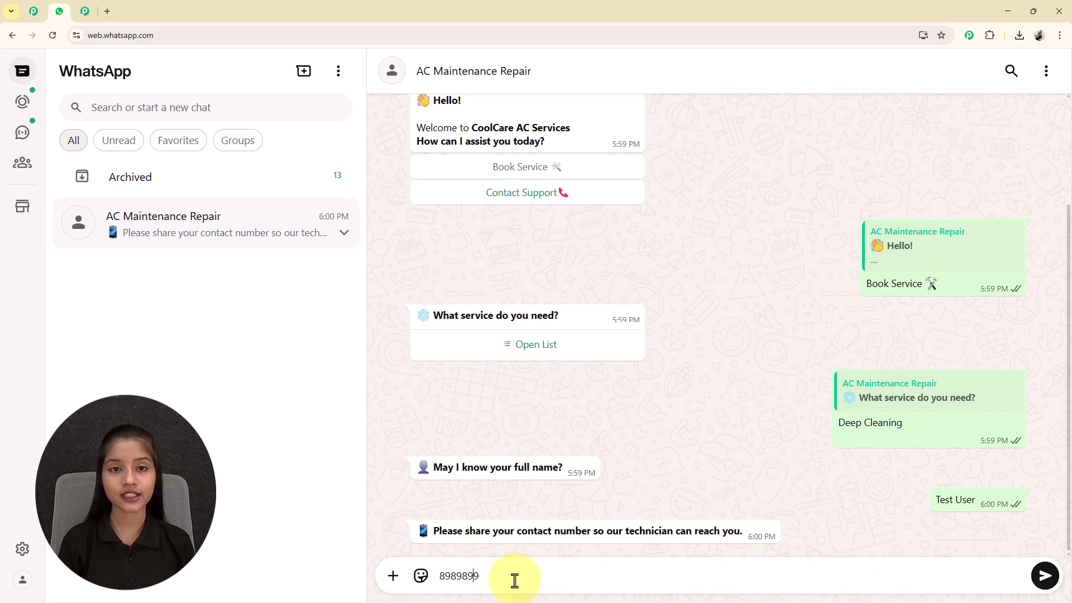
key("Return")
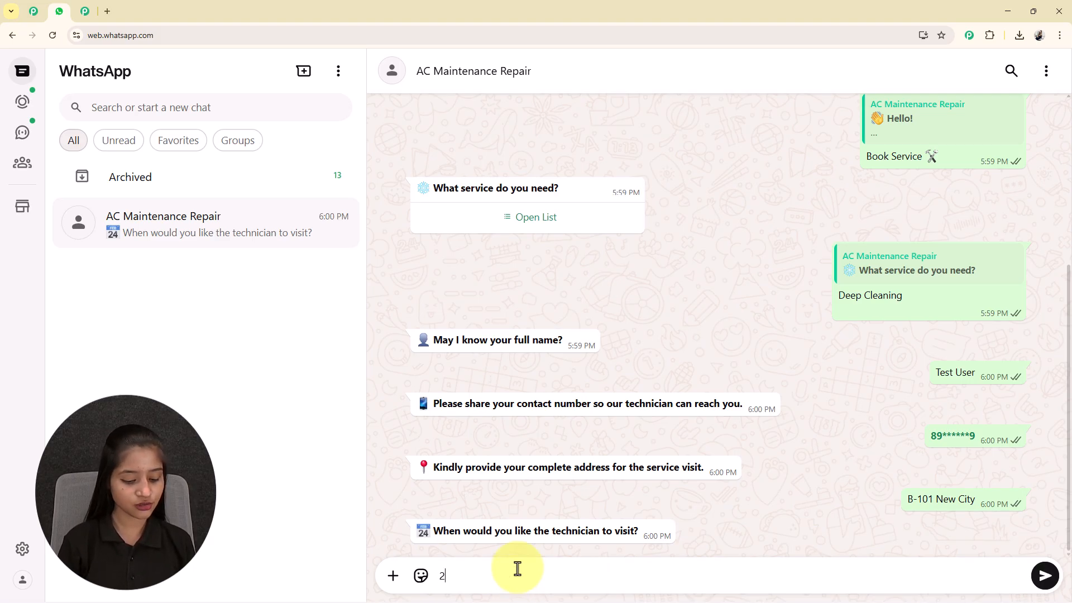
Send the visit date 20/10/2025 and time 04:00 P.M., then highlight the name in the confirmation.
key("Return")
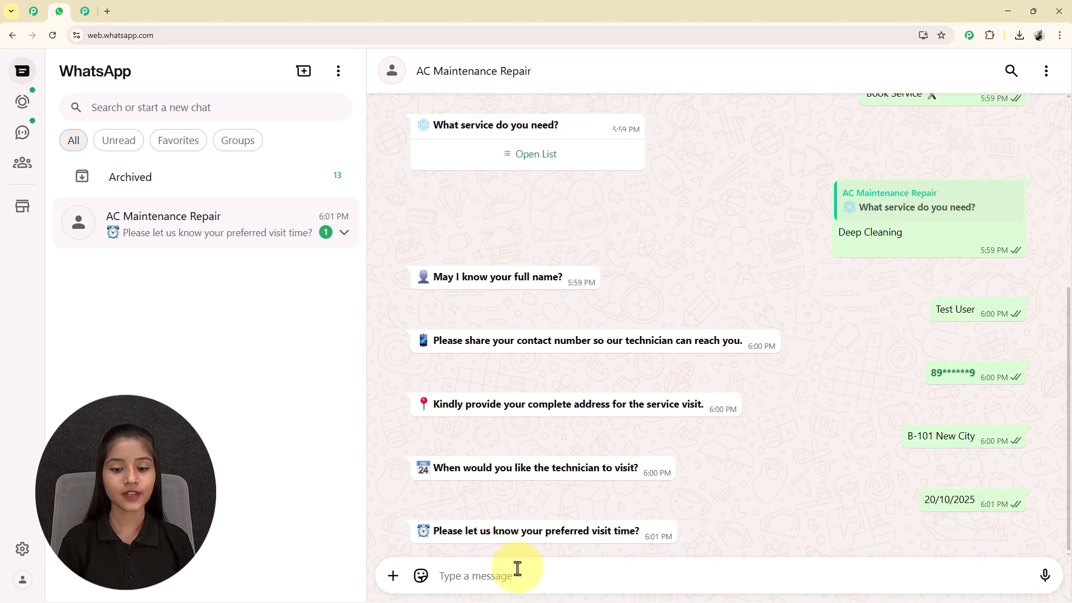
type("04:00 P.M.")
key("Return")
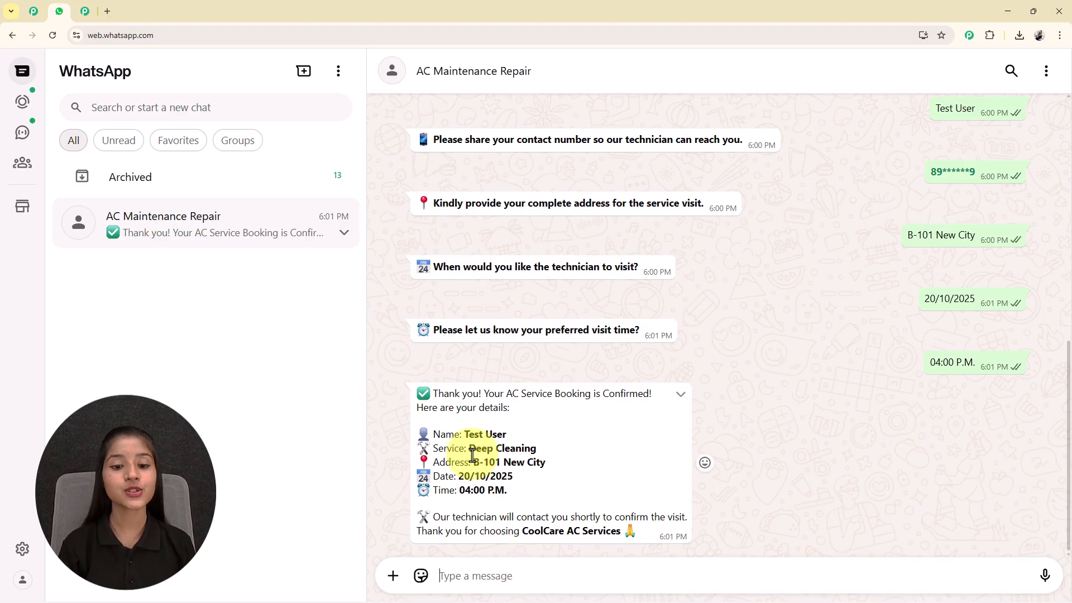
left_click_drag(465, 435, 525, 435)
Clear the highlight in the confirmed booking chat and open a new browser tab.
left_click(506, 468)
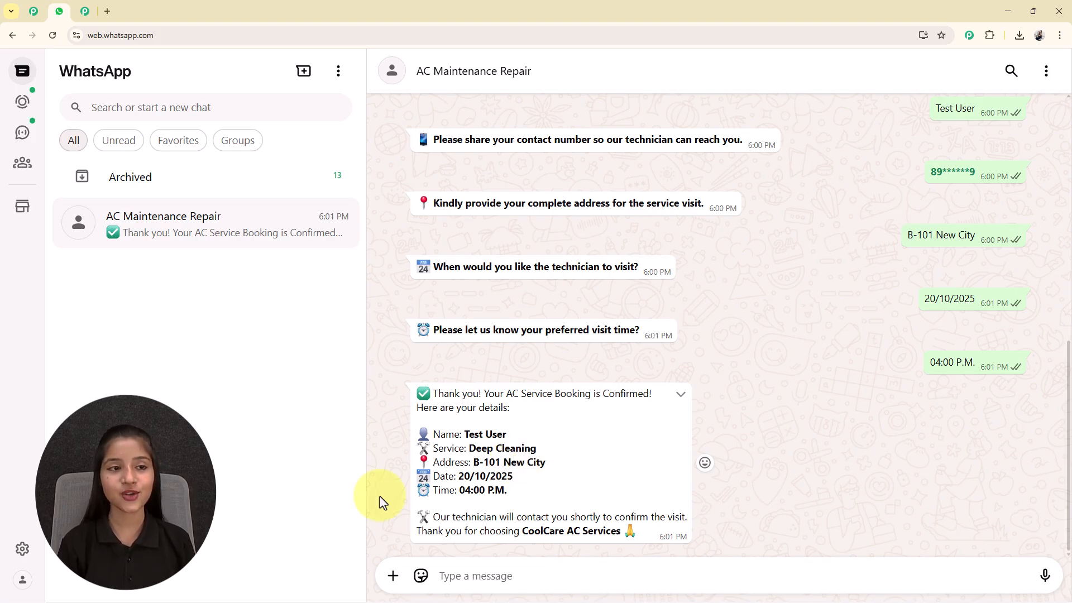
left_click(107, 11)
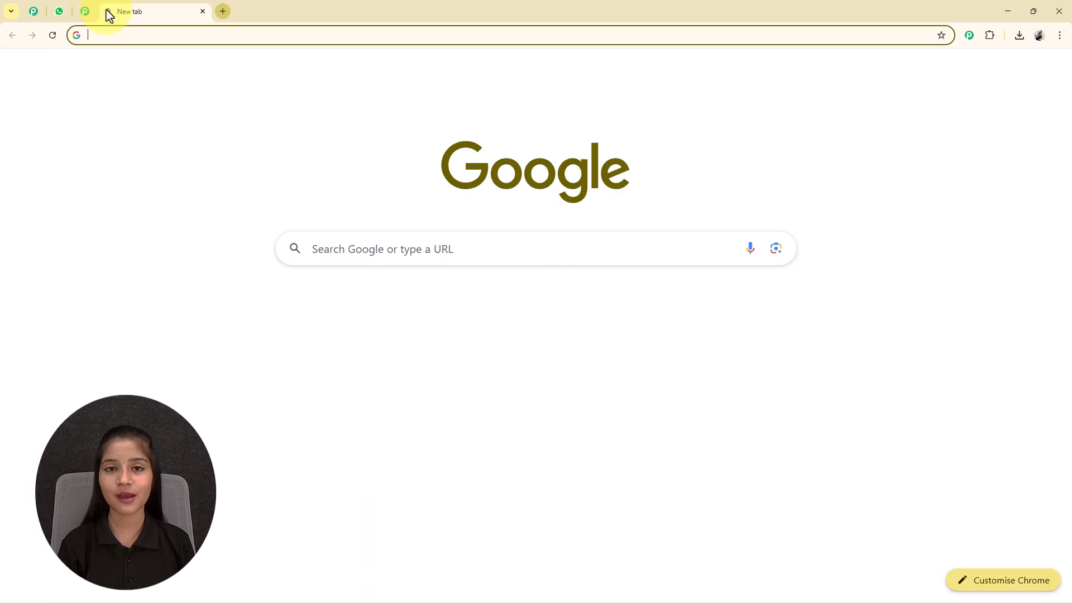
Go to pabbly.com/chatflow from the address bar and scroll through its homepage features.
left_click(110, 39)
type("pabbly.com/chatflow")
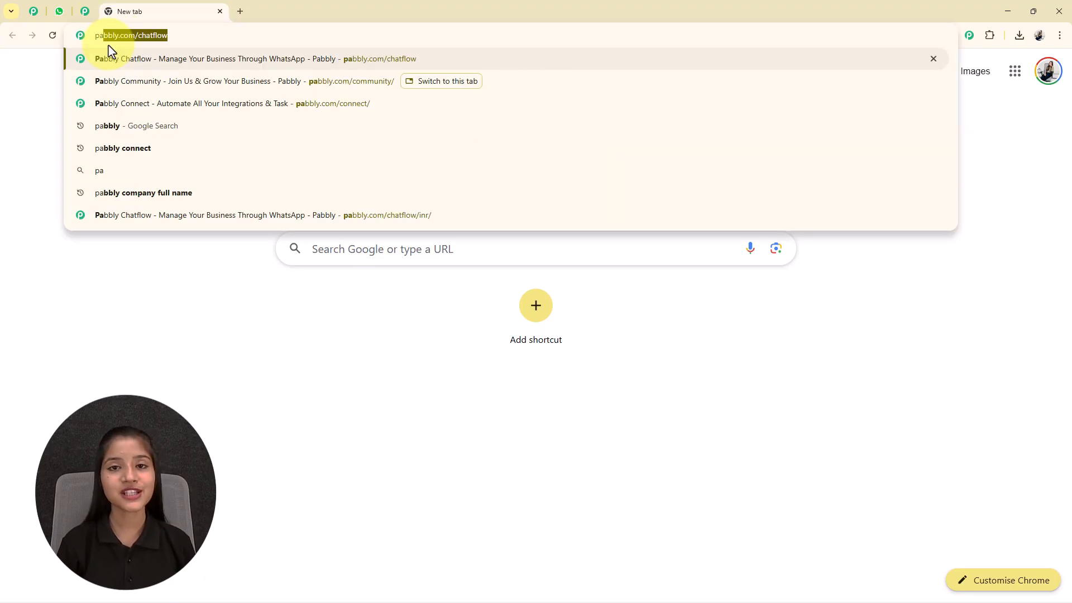
key("Return")
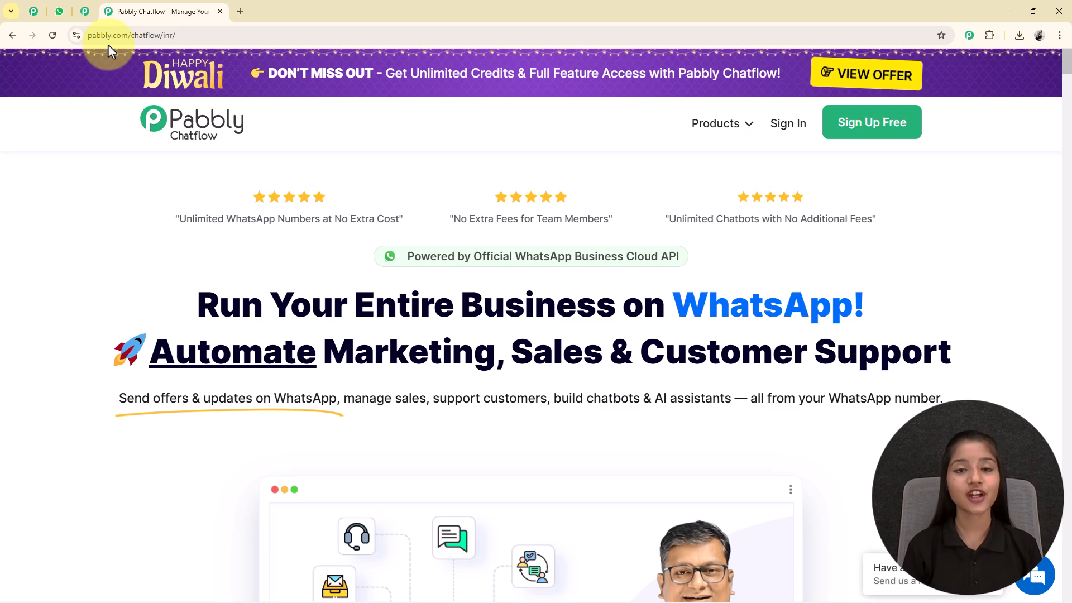
scroll(270, 279, "down", 2)
scroll(544, 419, "up", 2)
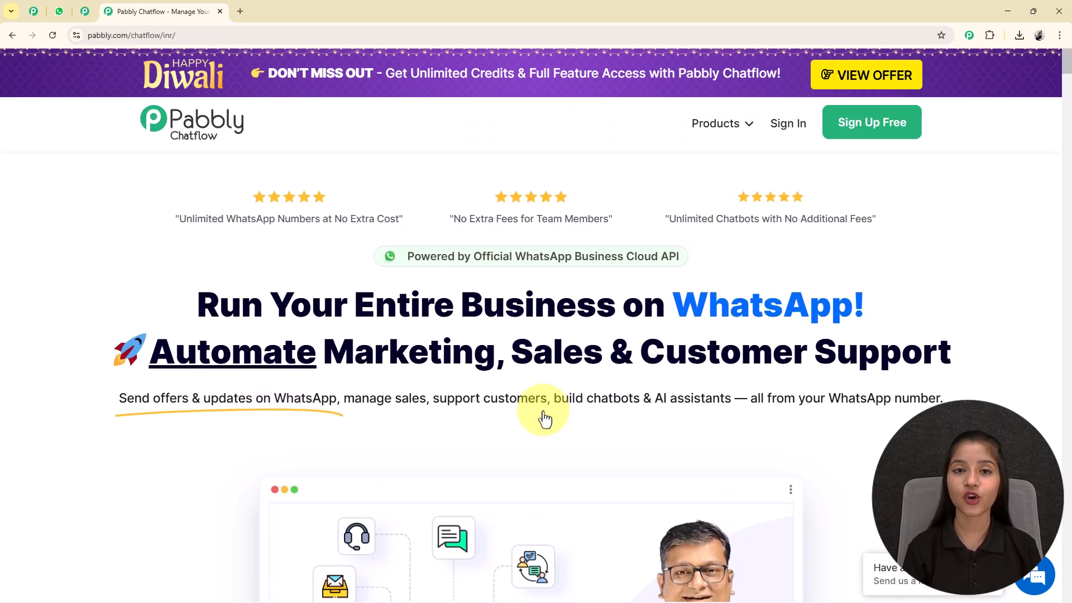
scroll(545, 419, "down", 7)
scroll(545, 417, "down", 12)
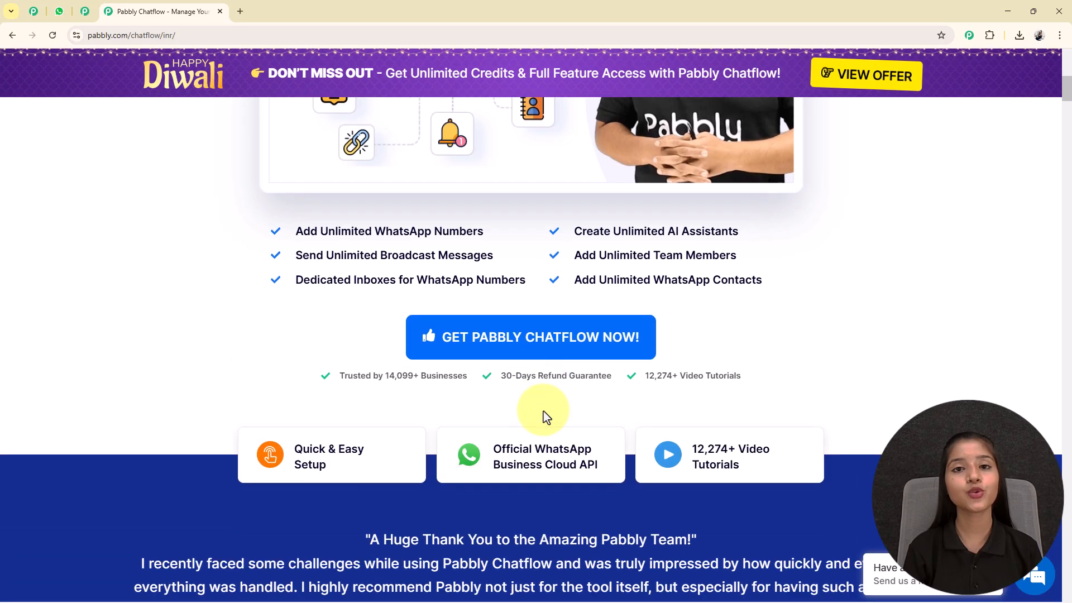
scroll(545, 417, "down", 8)
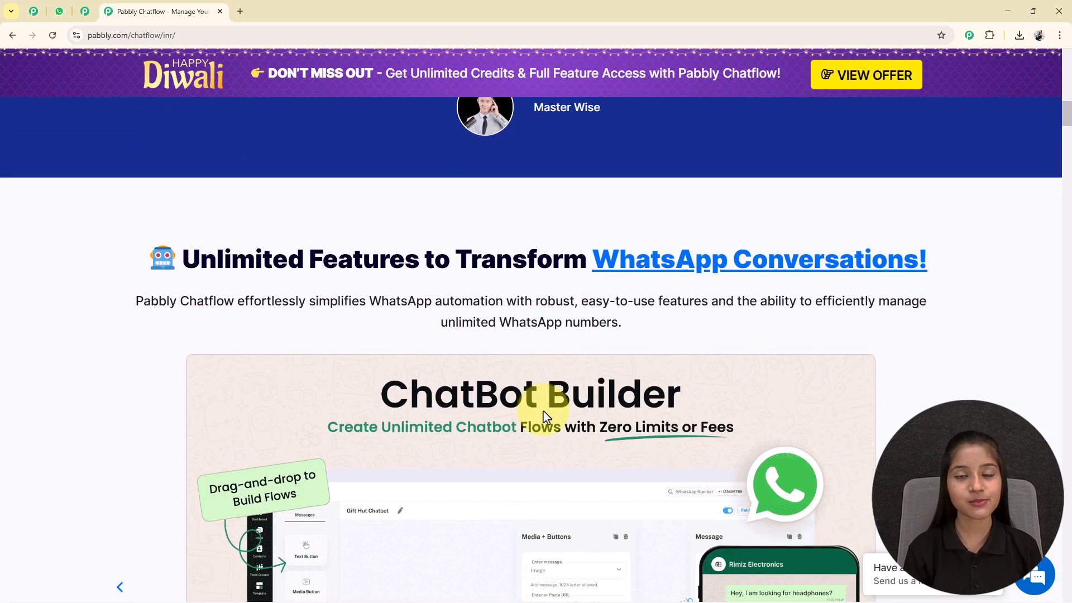
scroll(543, 409, "up", 20)
scroll(544, 413, "down", 8)
scroll(545, 418, "up", 8)
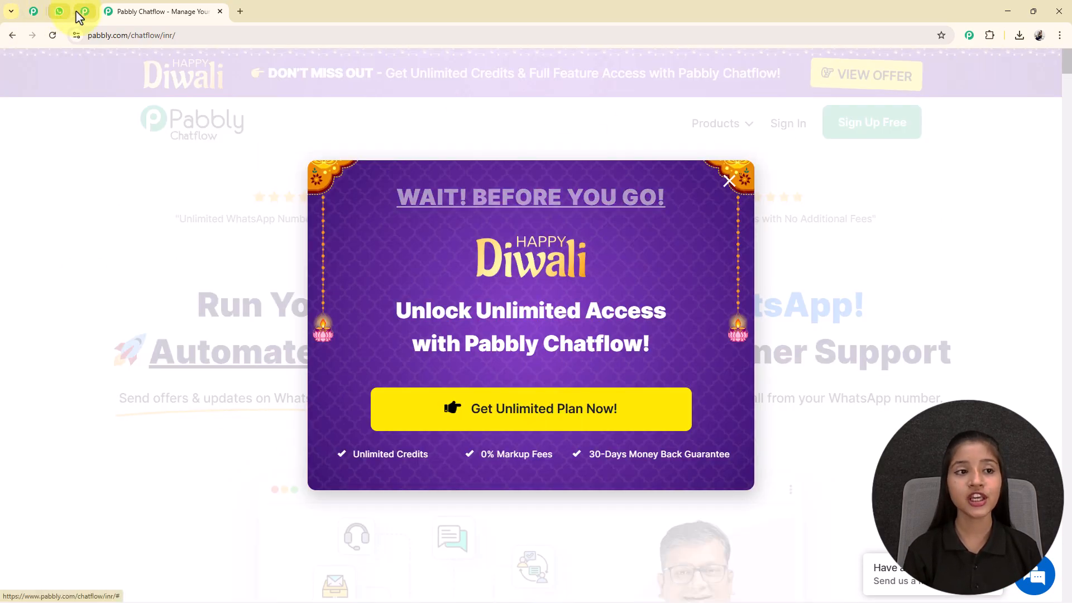
Scroll through the pinned Pabbly Community page, then return to the Pabbly Chatflow tab.
left_click(81, 13)
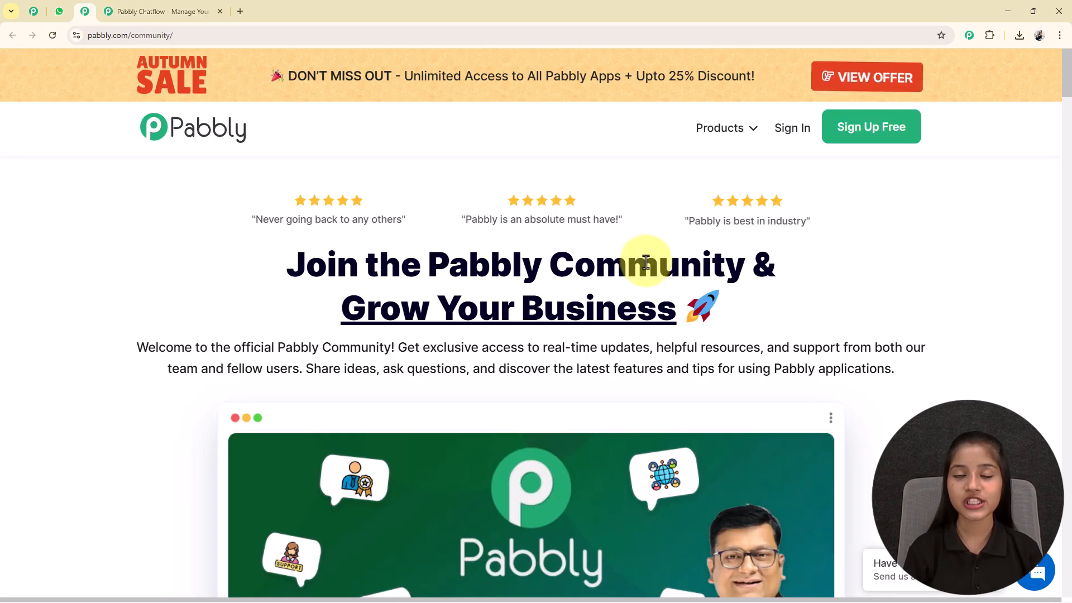
scroll(646, 261, "down", 15)
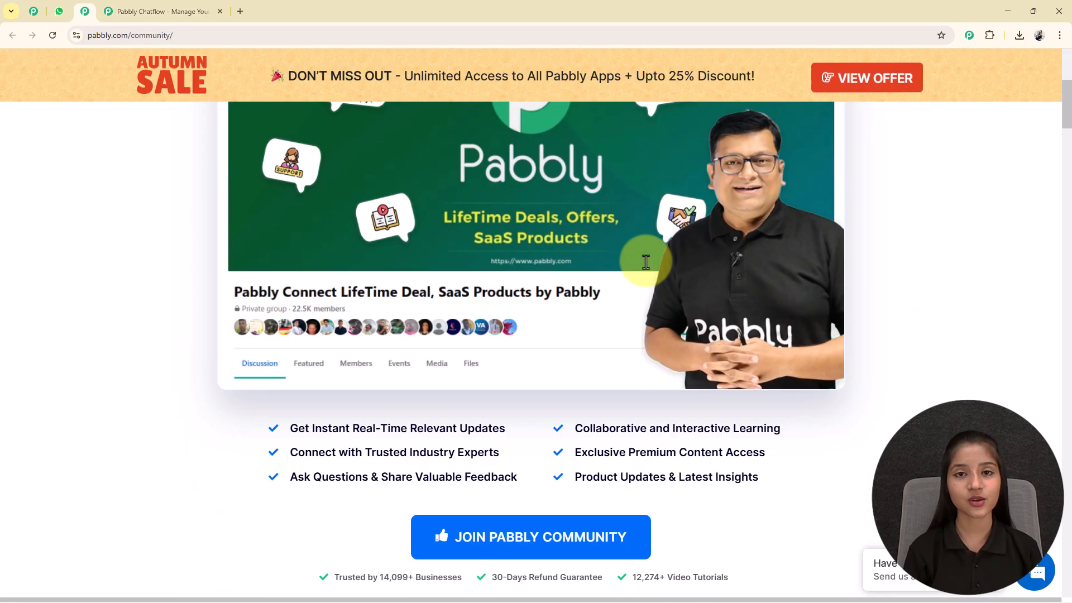
scroll(645, 261, "up", 12)
scroll(646, 263, "down", 4)
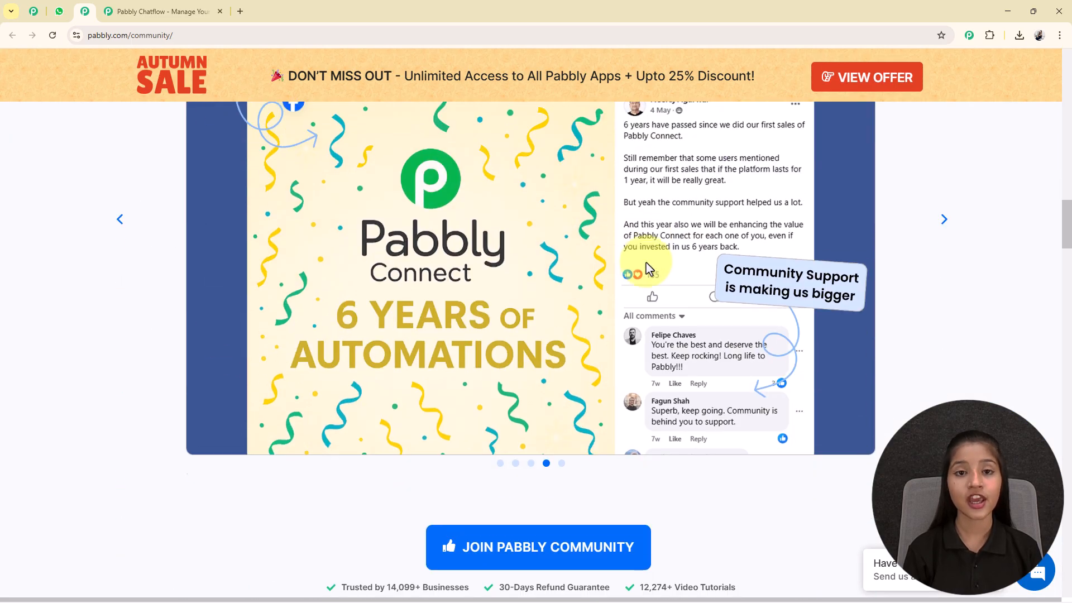
scroll(623, 283, "down", 12)
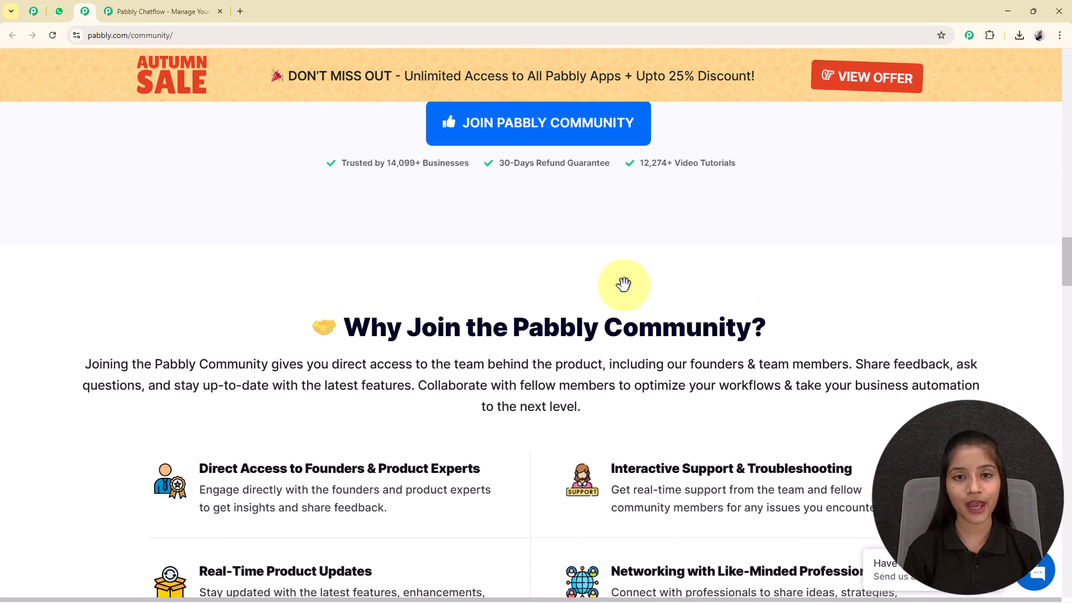
scroll(623, 287, "down", 7)
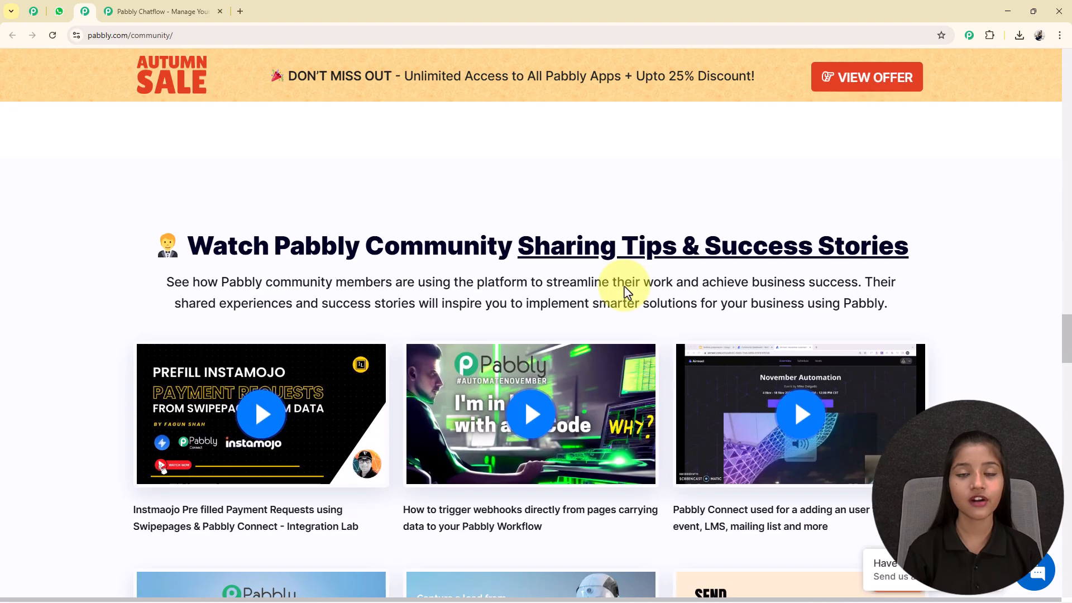
scroll(624, 286, "down", 8)
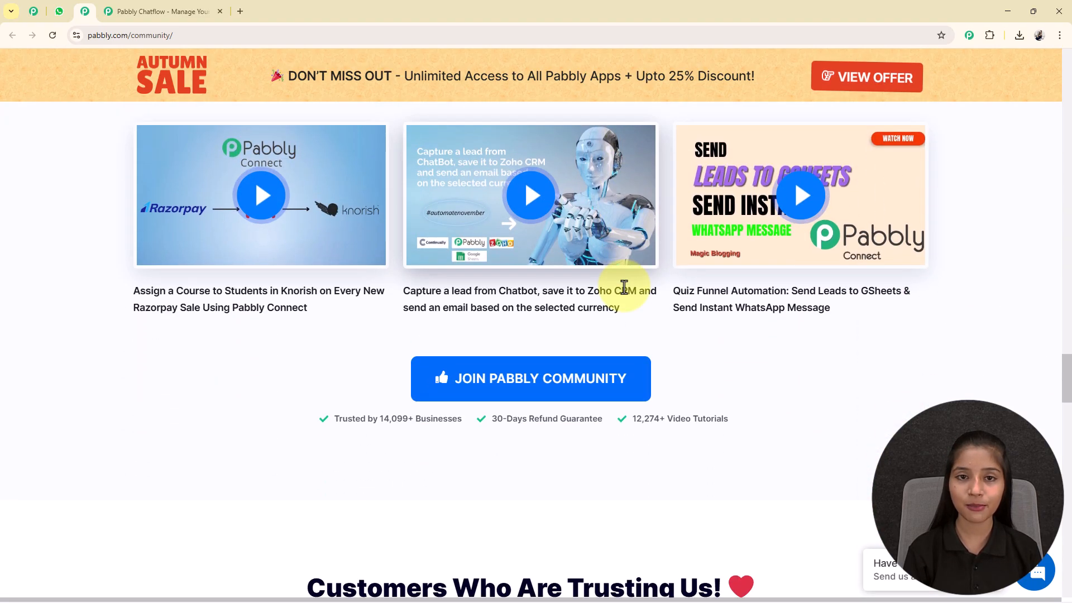
scroll(624, 286, "down", 10)
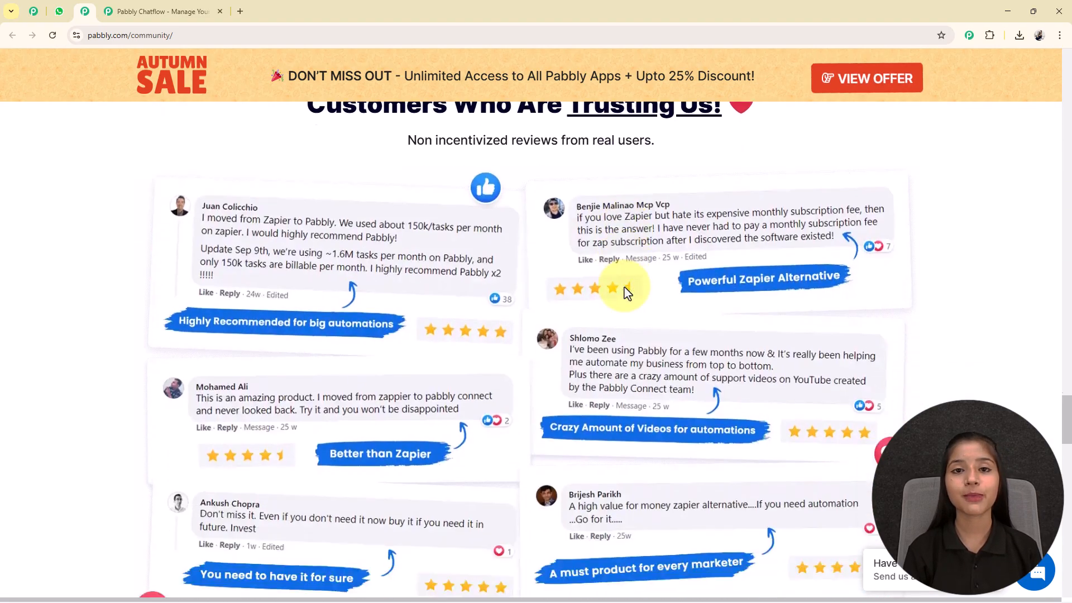
scroll(624, 287, "down", 7)
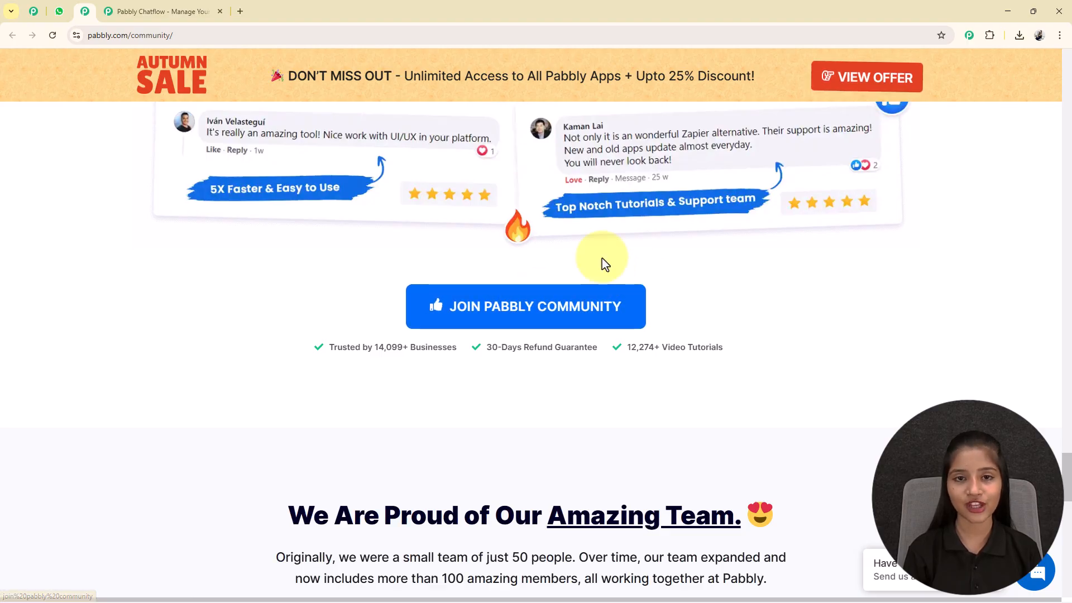
scroll(510, 302, "up", 3)
scroll(509, 301, "up", 10)
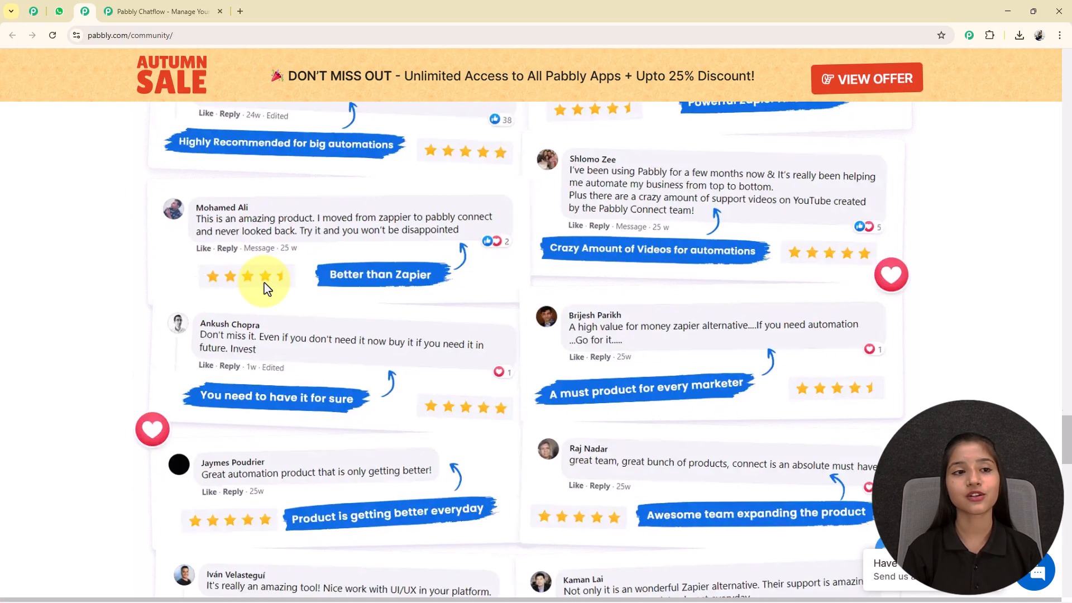
left_click(155, 11)
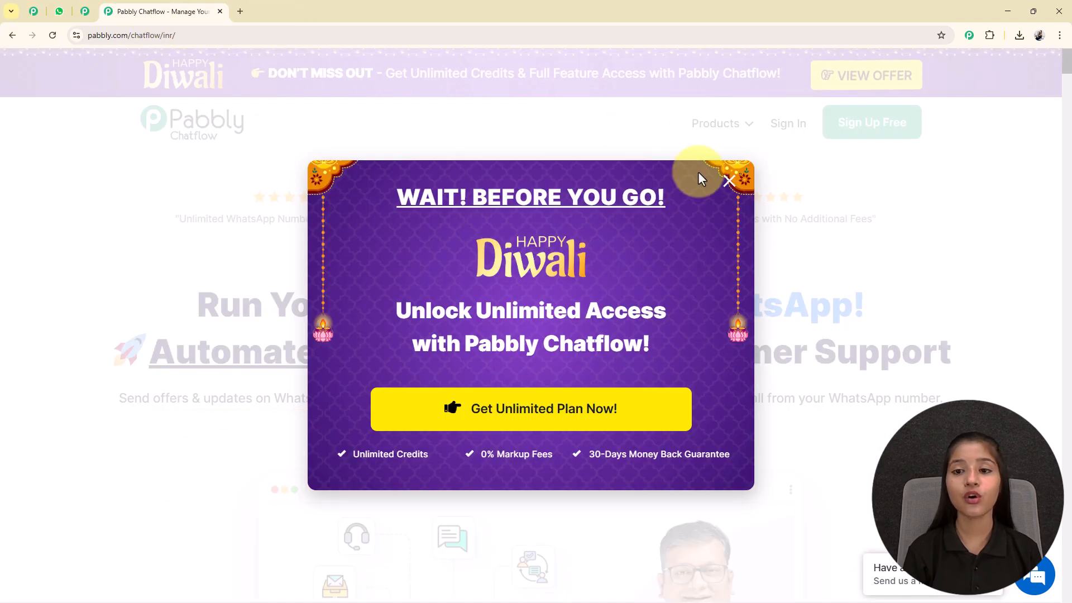
Close the 'Wait! Before you go!' Diwali offer popup.
left_click(728, 181)
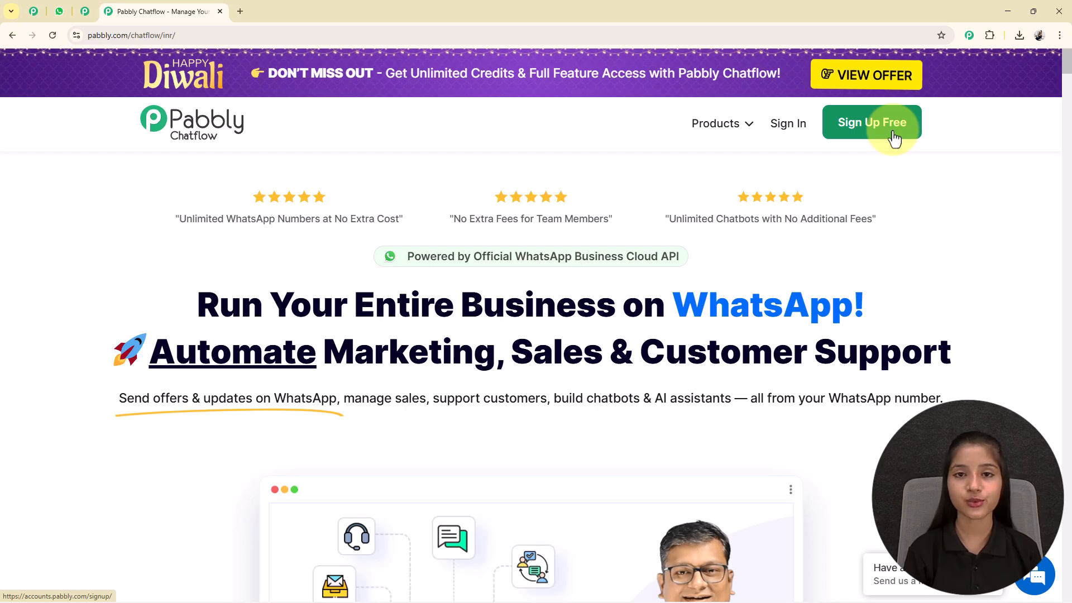
Sign in and choose Access Now on the Pabbly Chatflow card in All Pabbly Apps.
left_click(774, 130)
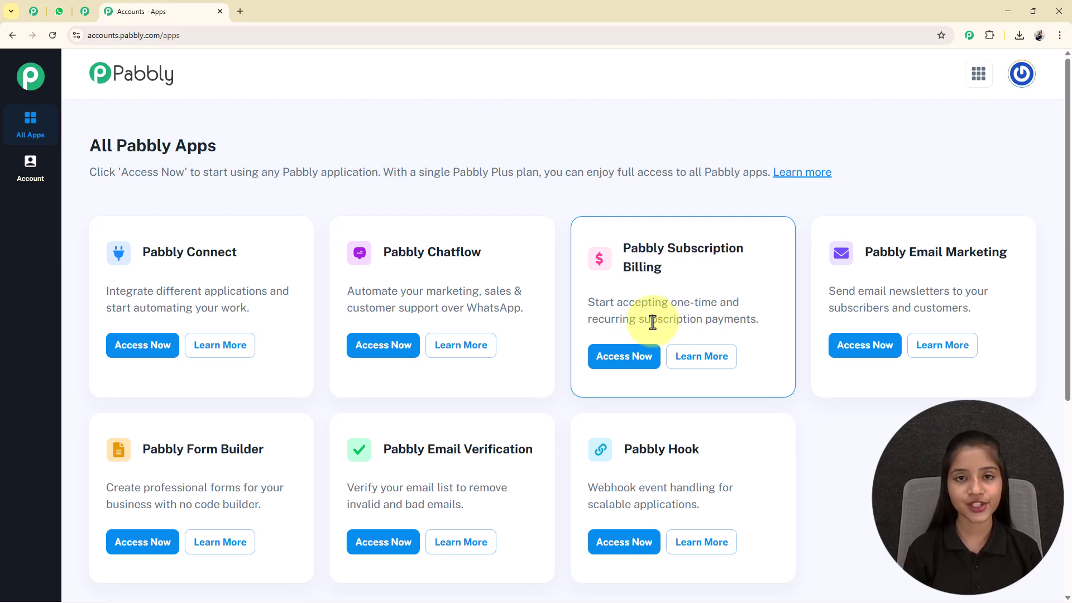
left_click_drag(381, 255, 509, 255)
left_click(508, 256)
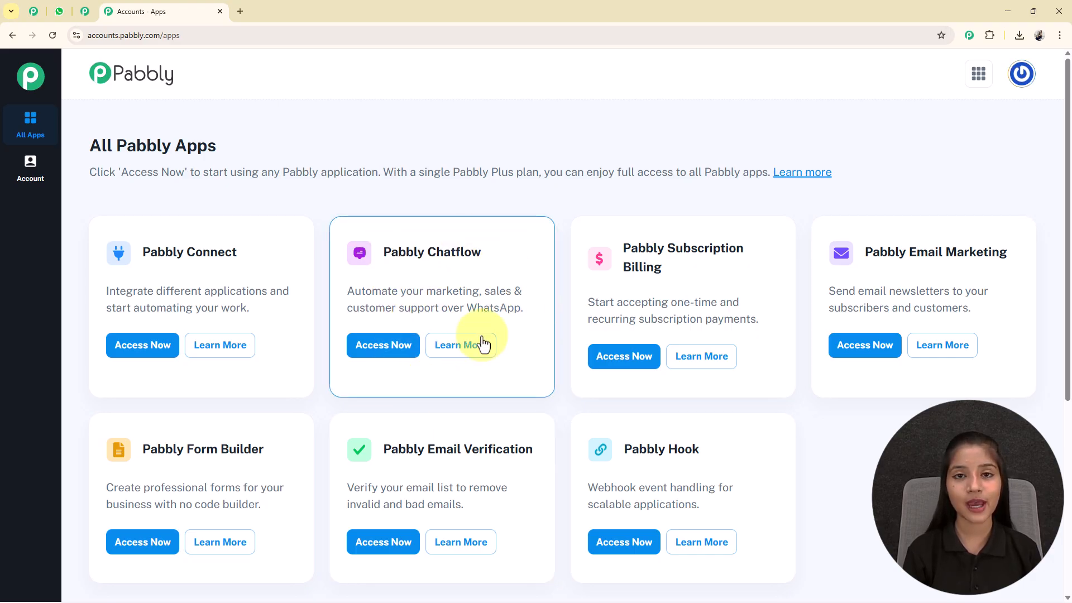
left_click(397, 346)
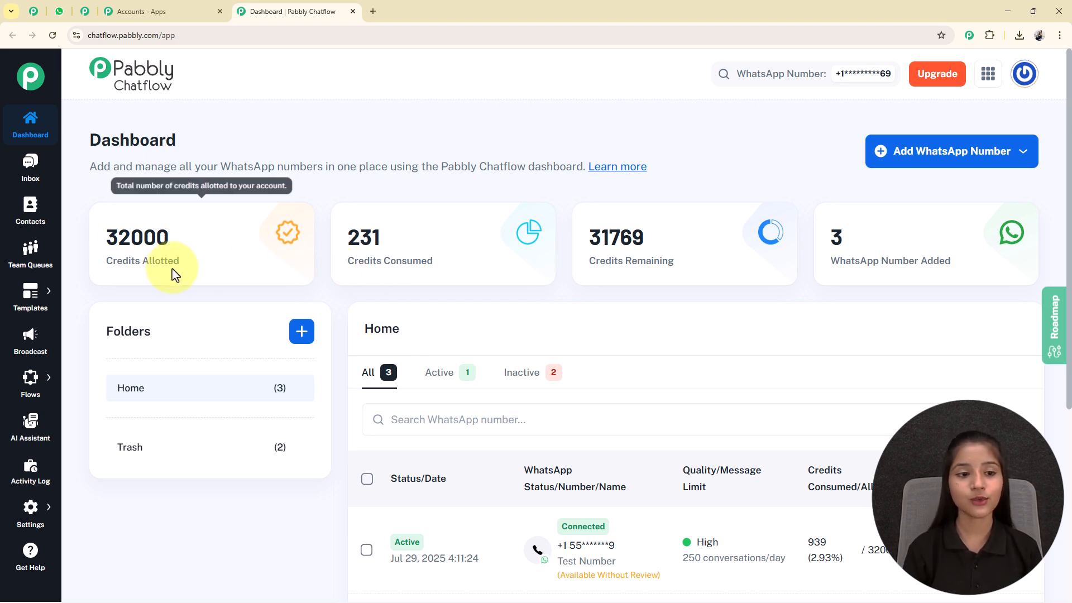
Highlight the dashboard's allotted, consumed and remaining credit figures.
left_click_drag(116, 261, 173, 261)
left_click_drag(344, 261, 637, 264)
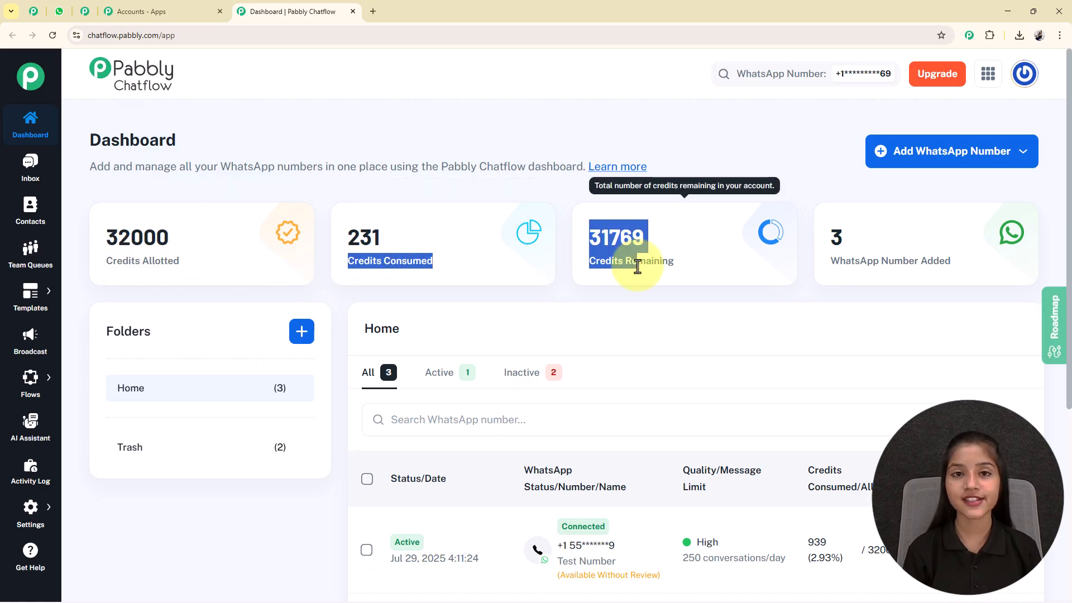
left_click(662, 256)
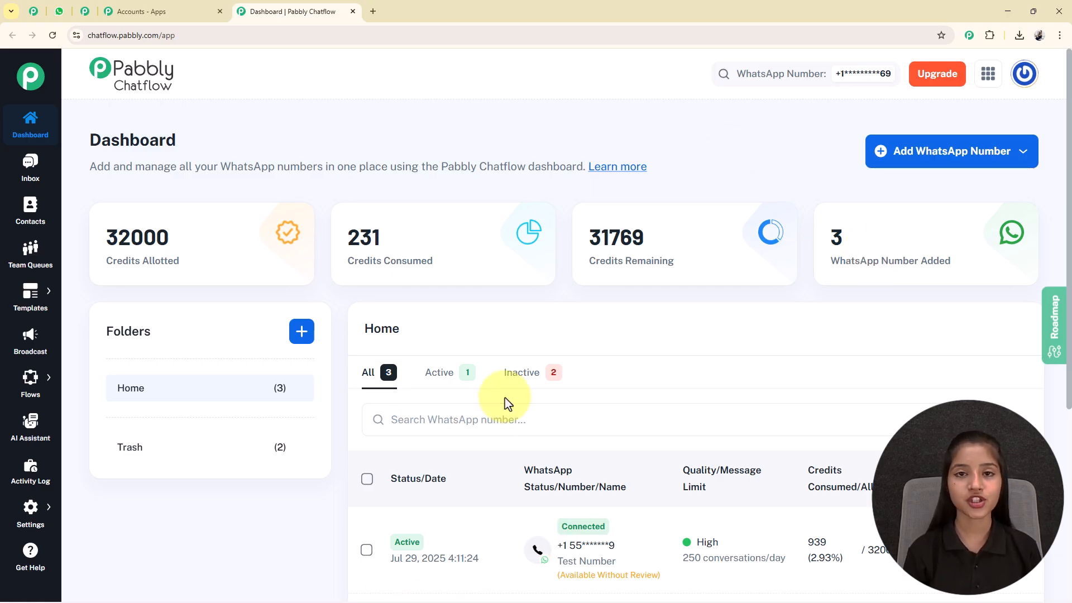
Check the Add WhatsApp Number options without choosing one, then start a new folder from Folders +.
left_click(946, 163)
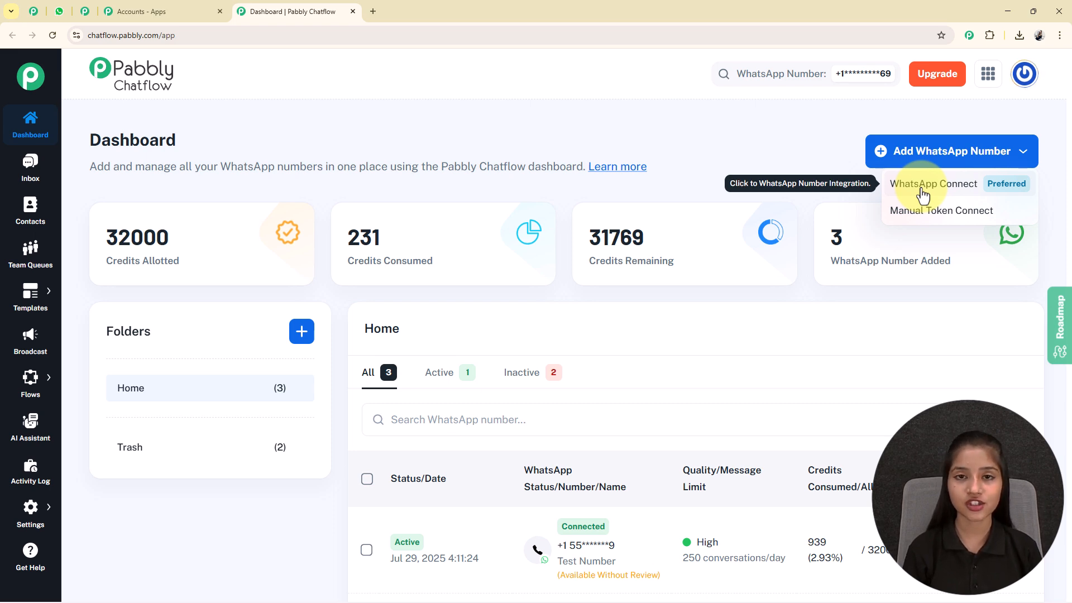
left_click(946, 152)
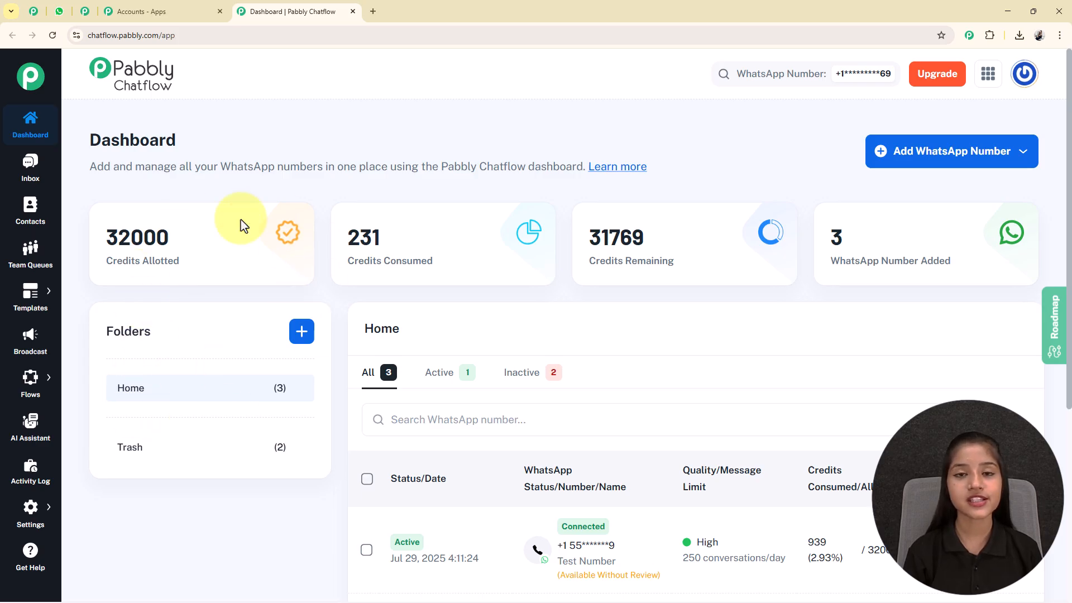
left_click(305, 336)
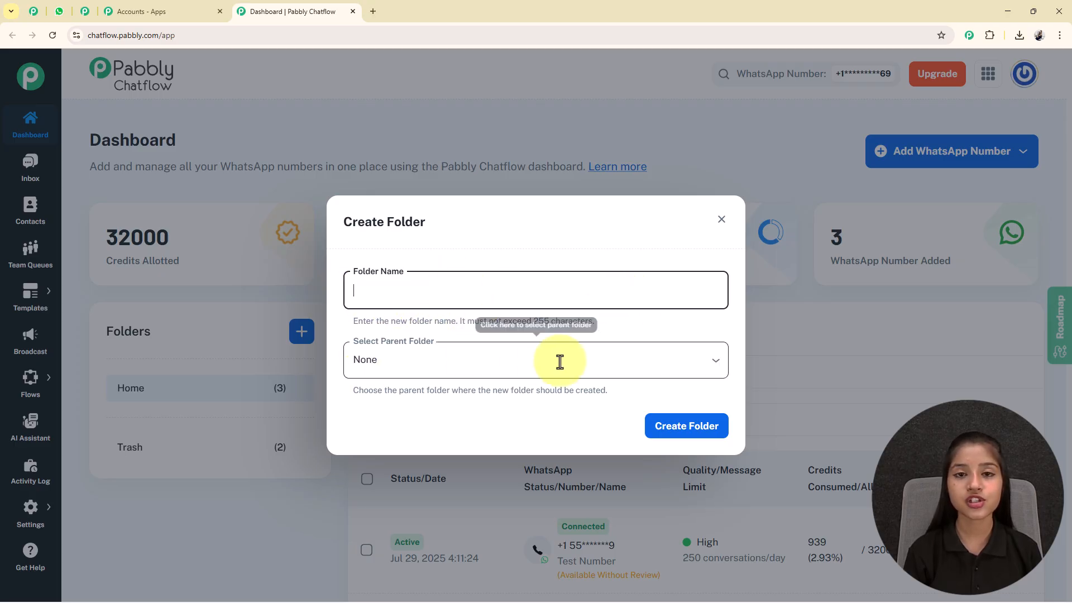
Dismiss the Create Folder dialog unsaved and scroll down the dashboard.
left_click(721, 219)
scroll(628, 420, "down", 2)
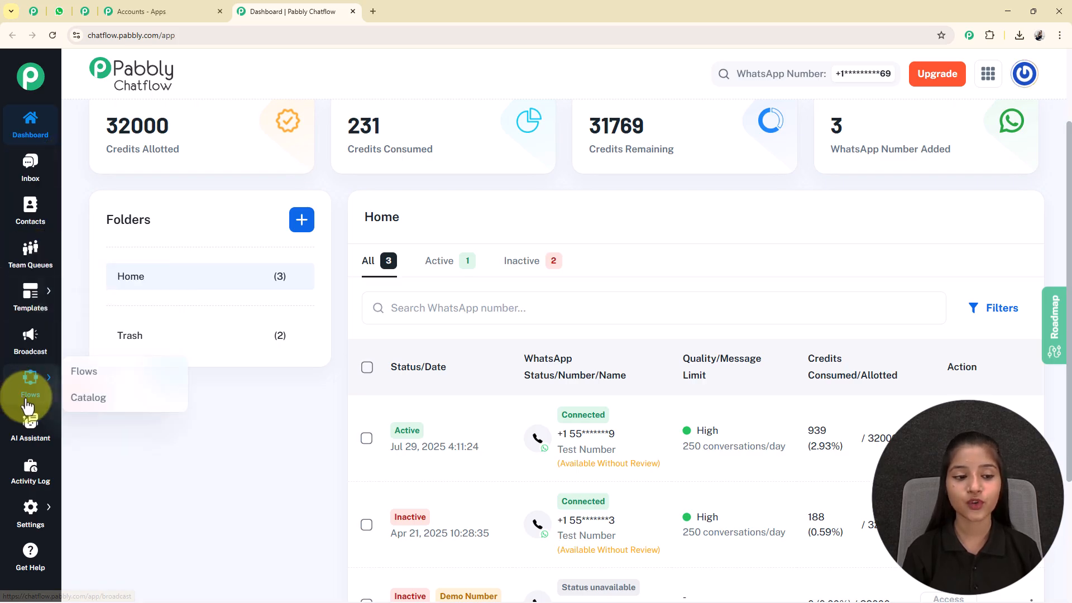
Go to Flows from the sidebar flyout to reach the Flow Builder list of 89 flows.
mouse_move(21, 511)
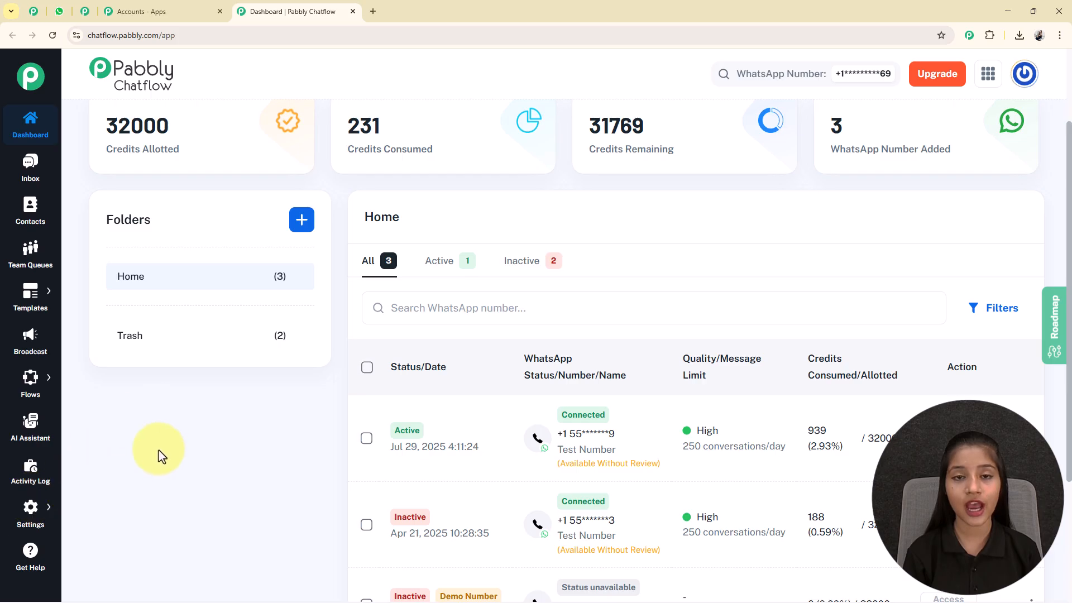
scroll(575, 288, "up", 2)
mouse_move(31, 383)
left_click(106, 382)
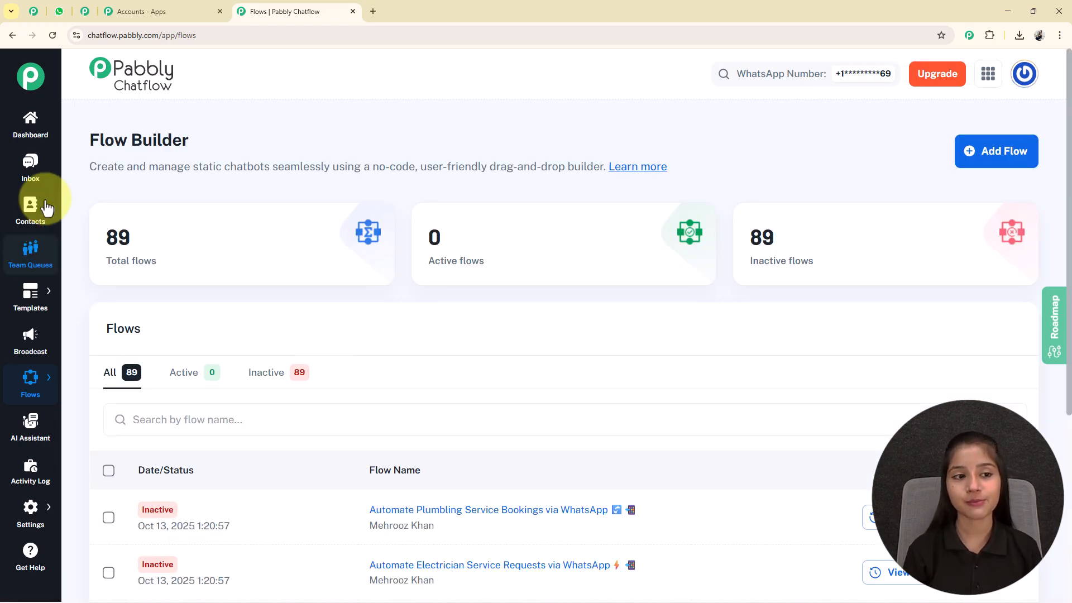
Add a new flow from the Flow Builder, opening an Untitled flow with a Keyword/Regex Match trigger.
left_click_drag(85, 143, 266, 154)
left_click(267, 154)
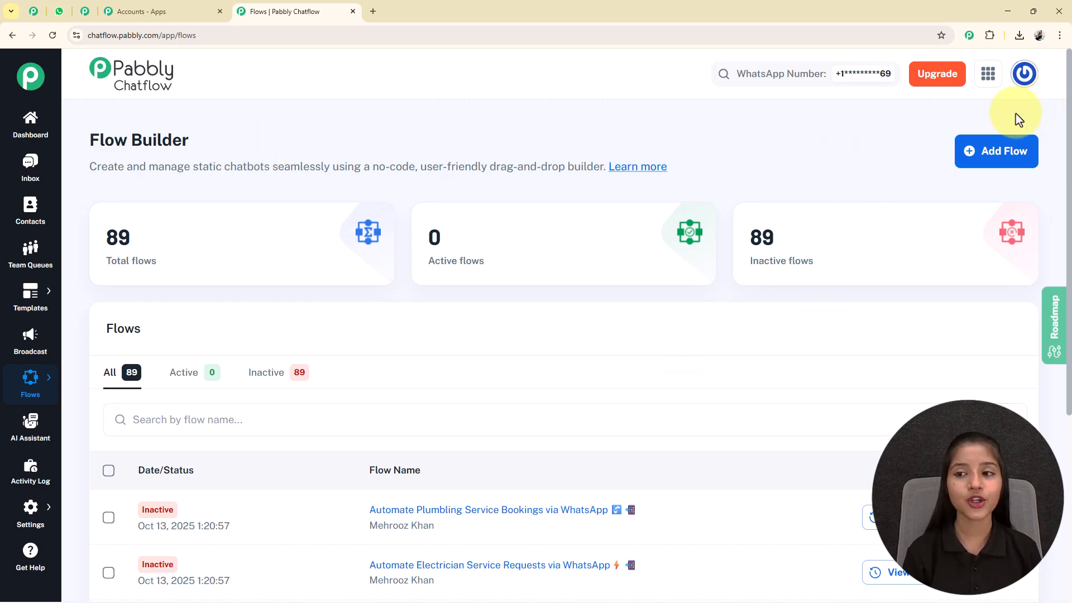
left_click(993, 149)
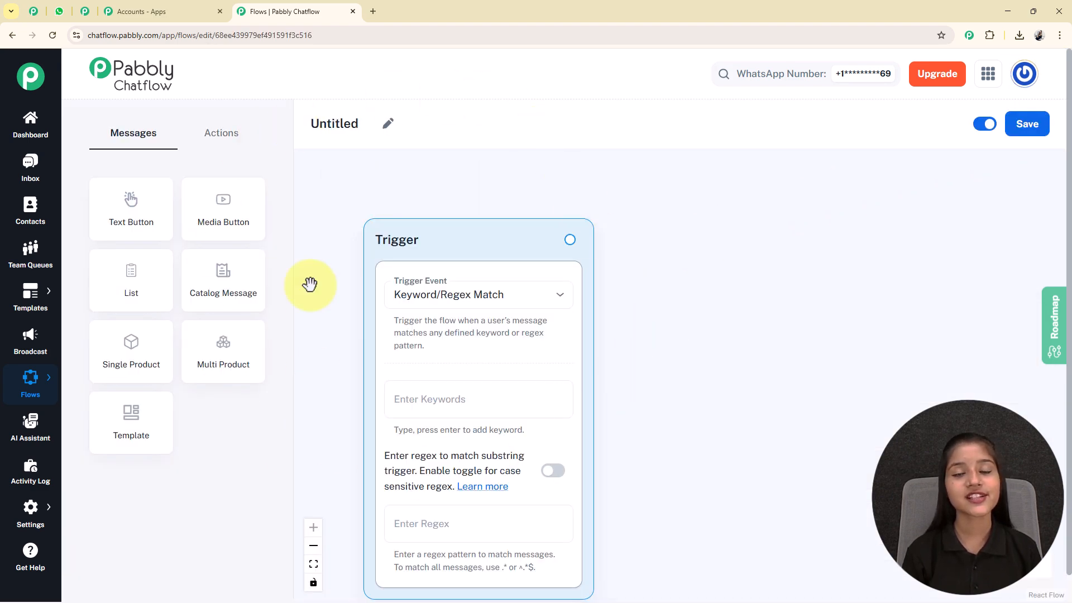
Rename the Untitled flow to 'Automate AC Maintenance Services Bookings via WhatsApp'.
left_click_drag(430, 239, 442, 191)
left_click(388, 123)
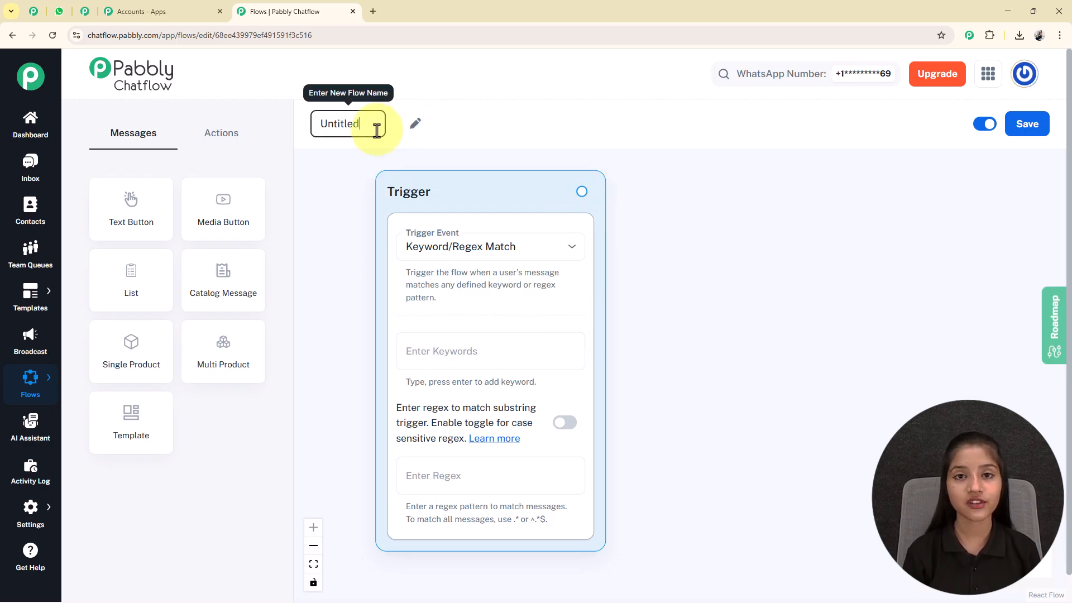
left_click_drag(373, 127, 307, 125)
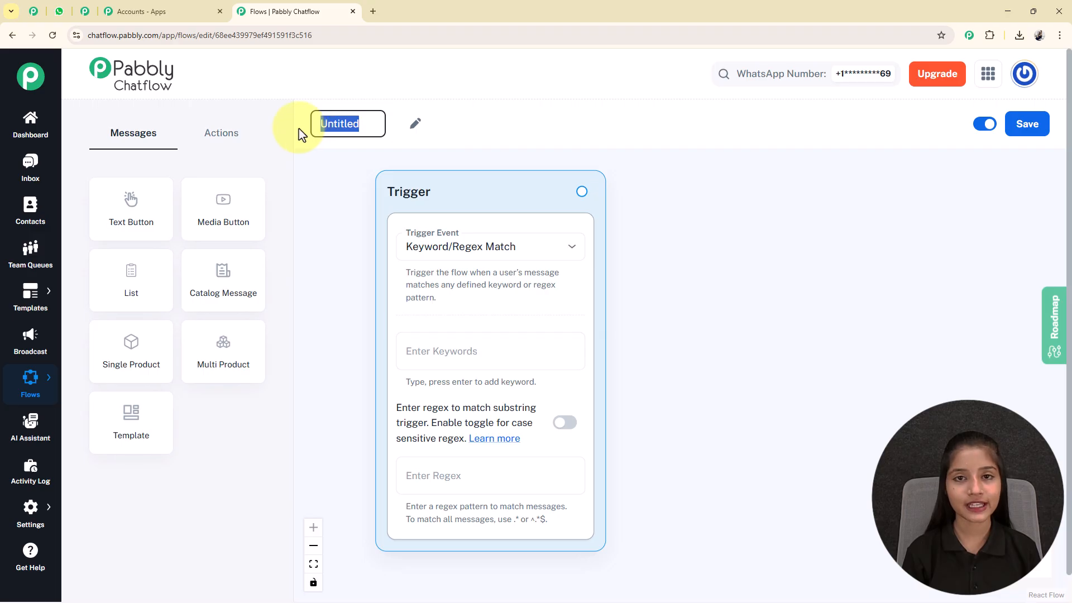
type("Automate AC Maintenance Services Bookings via WhatsApp ❄️📱")
left_click(723, 239)
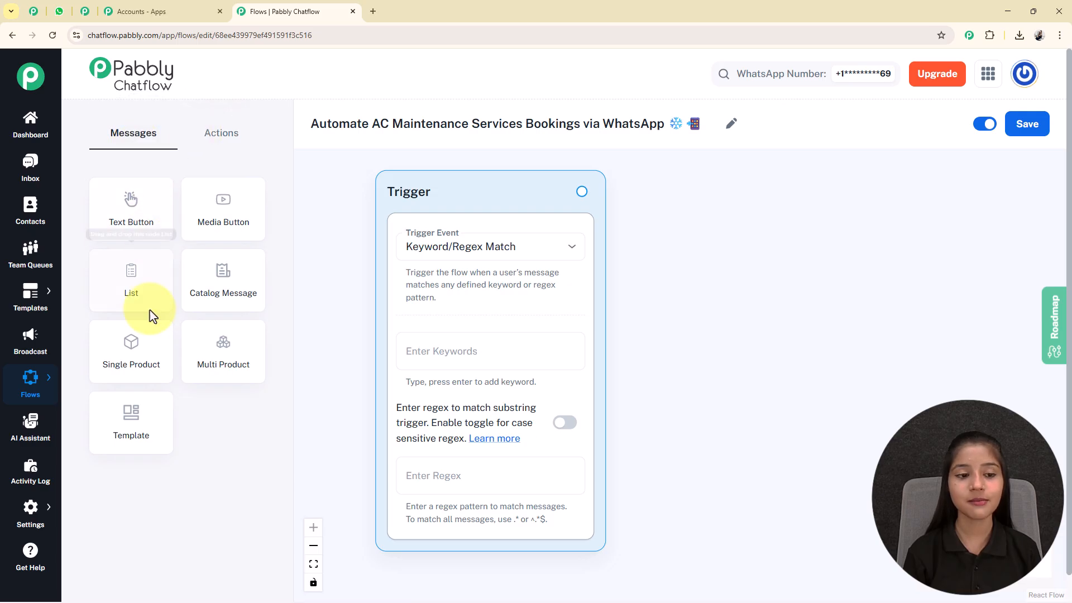
Browse the Actions and Messages node panels, then save the flow.
left_click(226, 139)
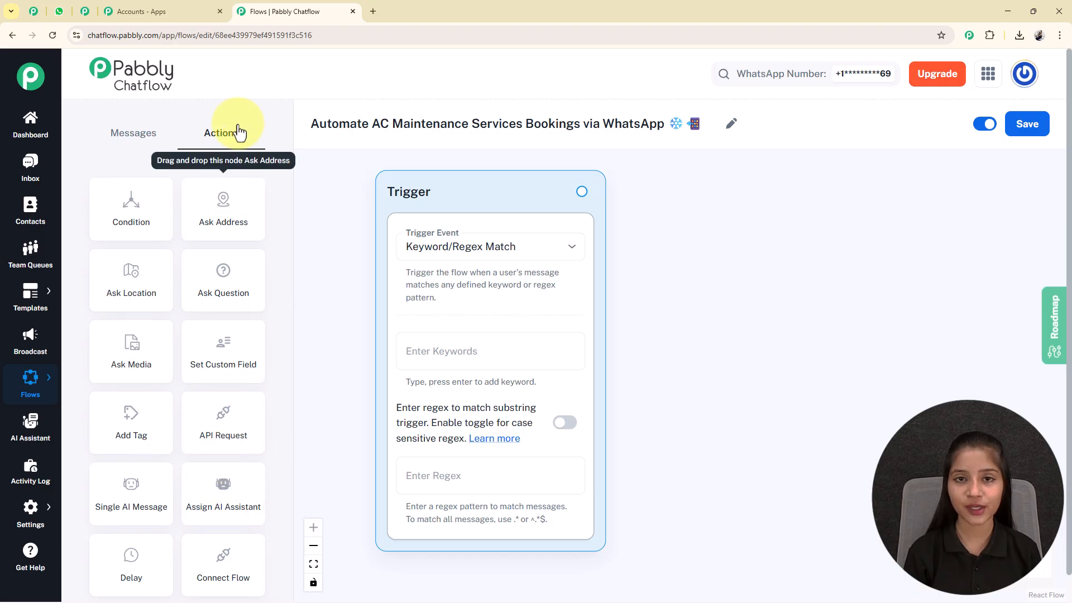
left_click(140, 138)
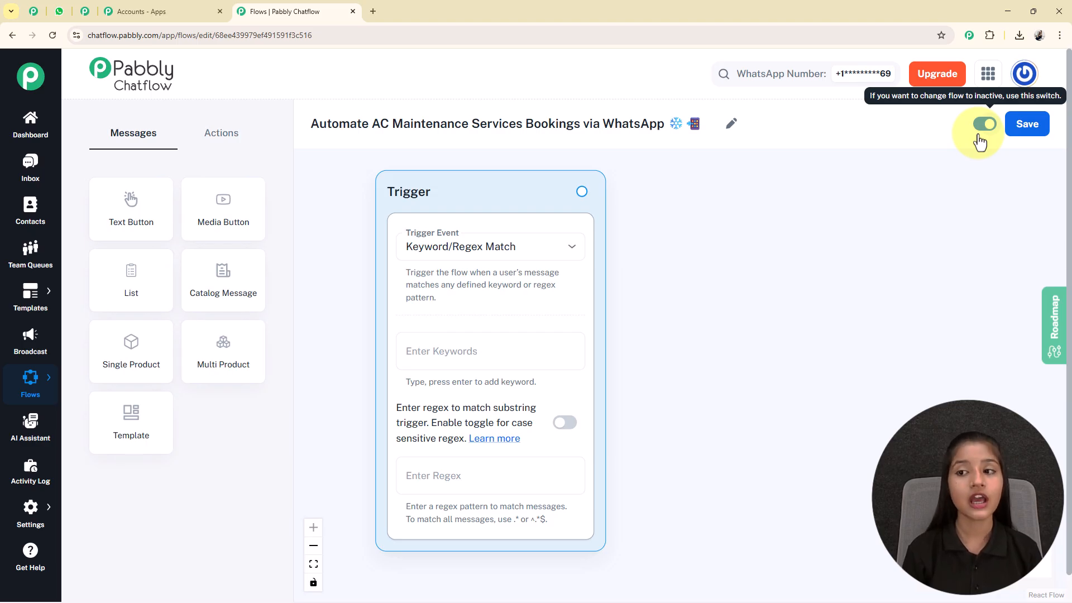
left_click(1027, 124)
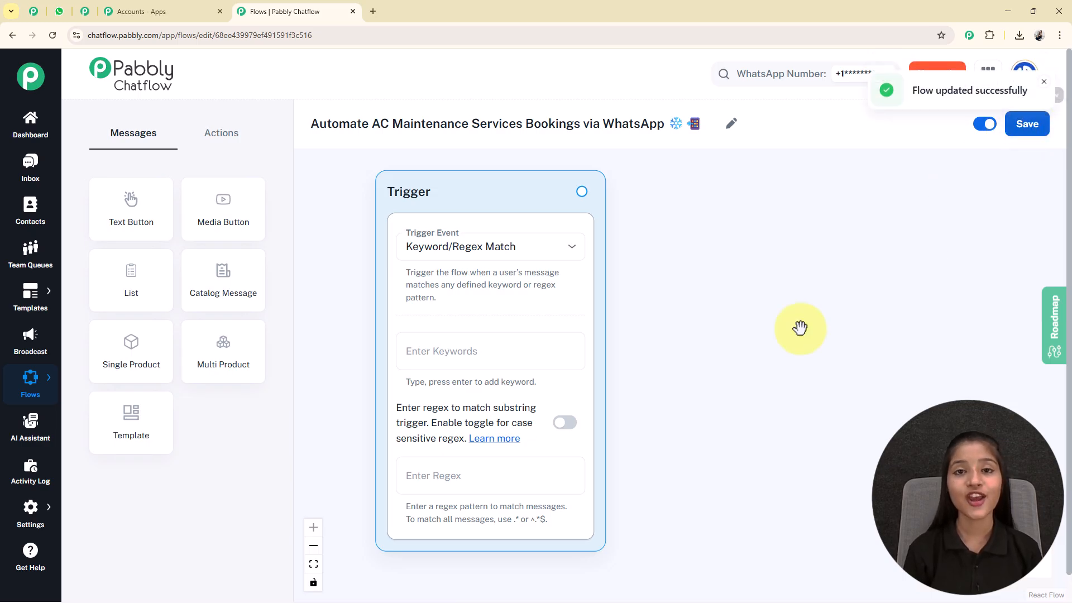
left_click(467, 258)
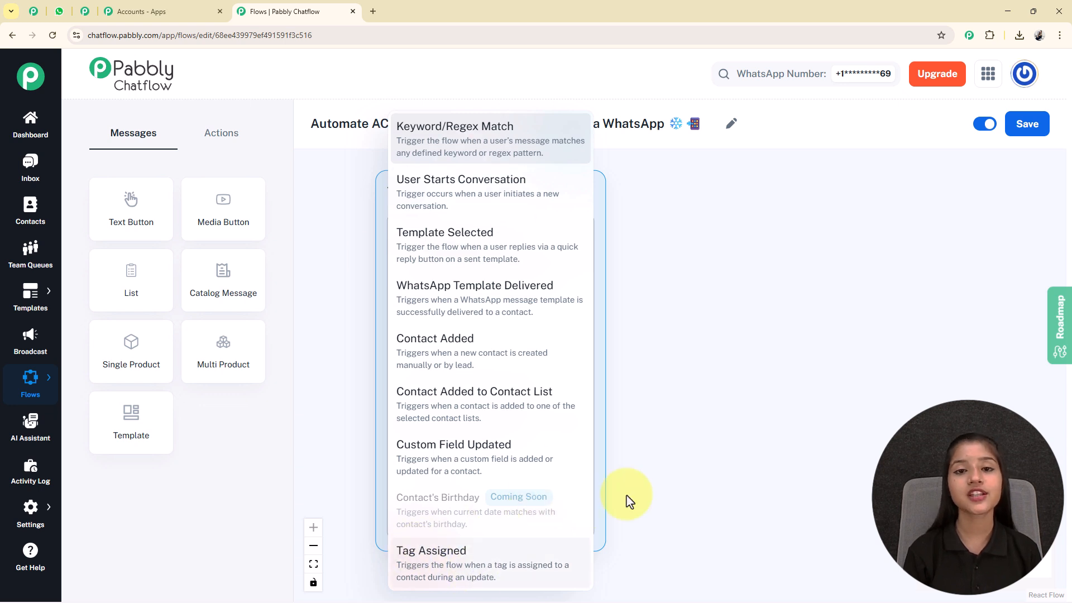
left_click(465, 154)
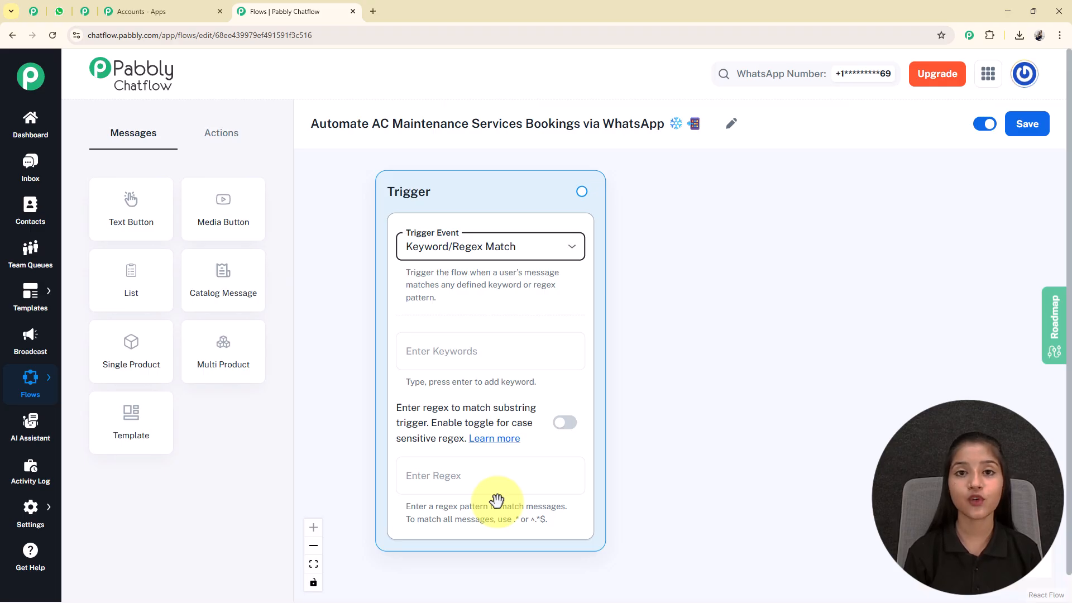
left_click(564, 423)
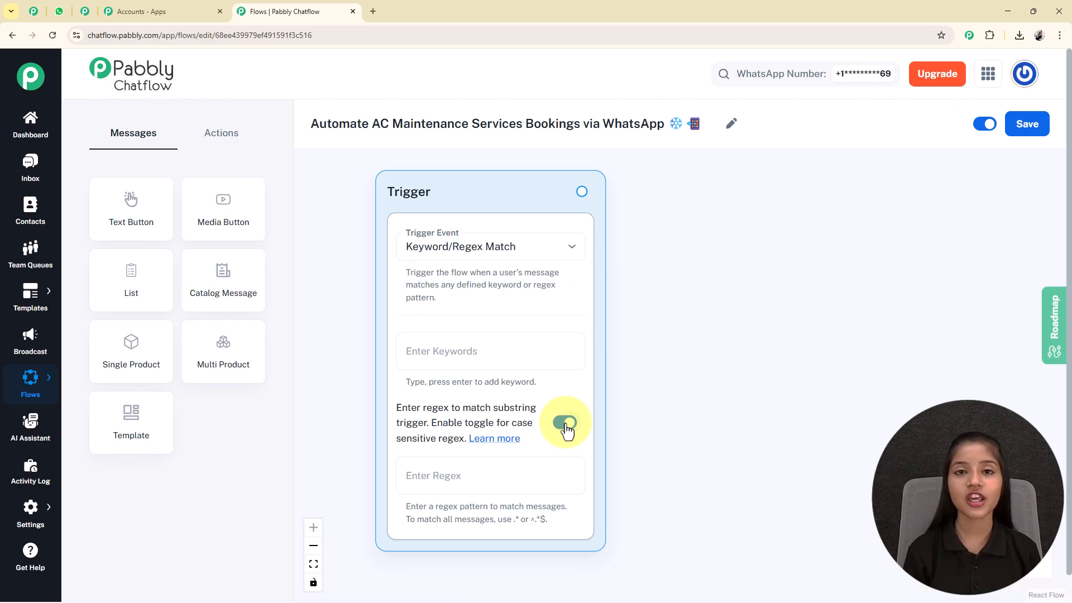
left_click(565, 423)
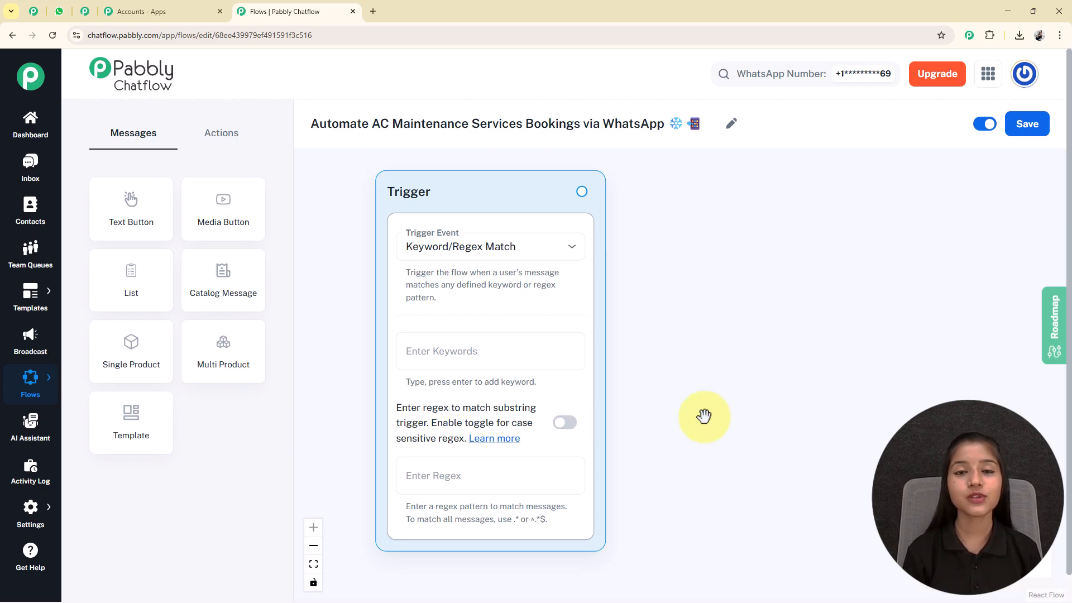
Add 'AC Service' as the trigger's first keyword.
left_click(434, 360)
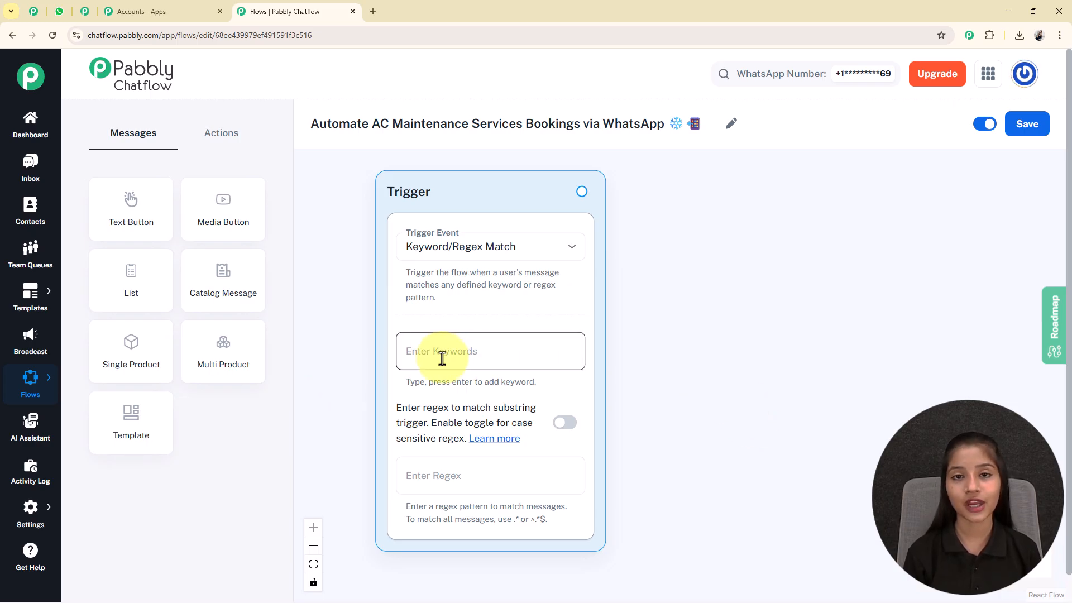
type("AC Service")
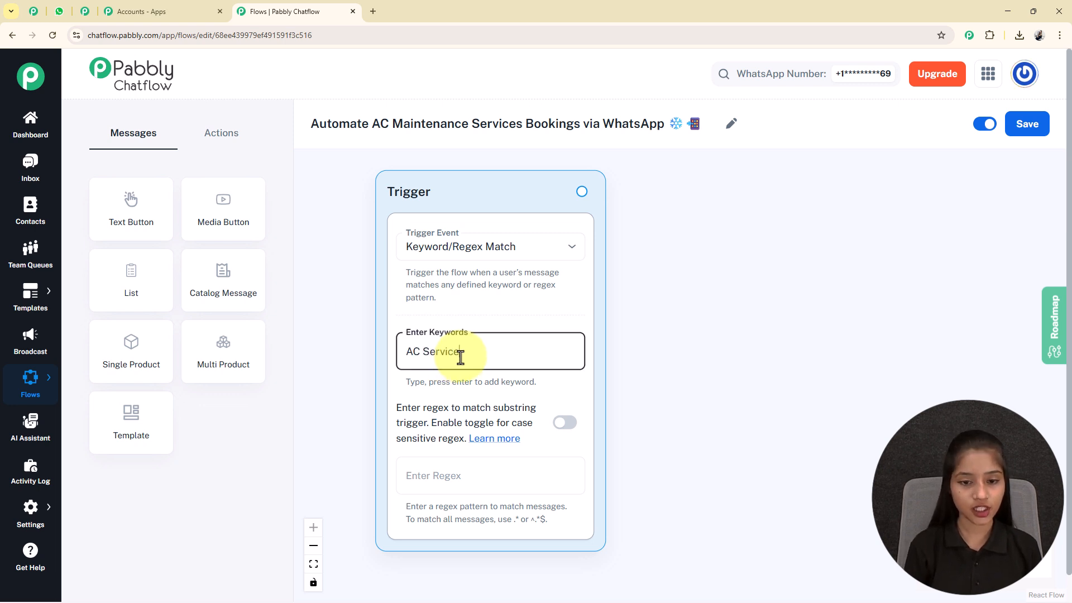
key("Return")
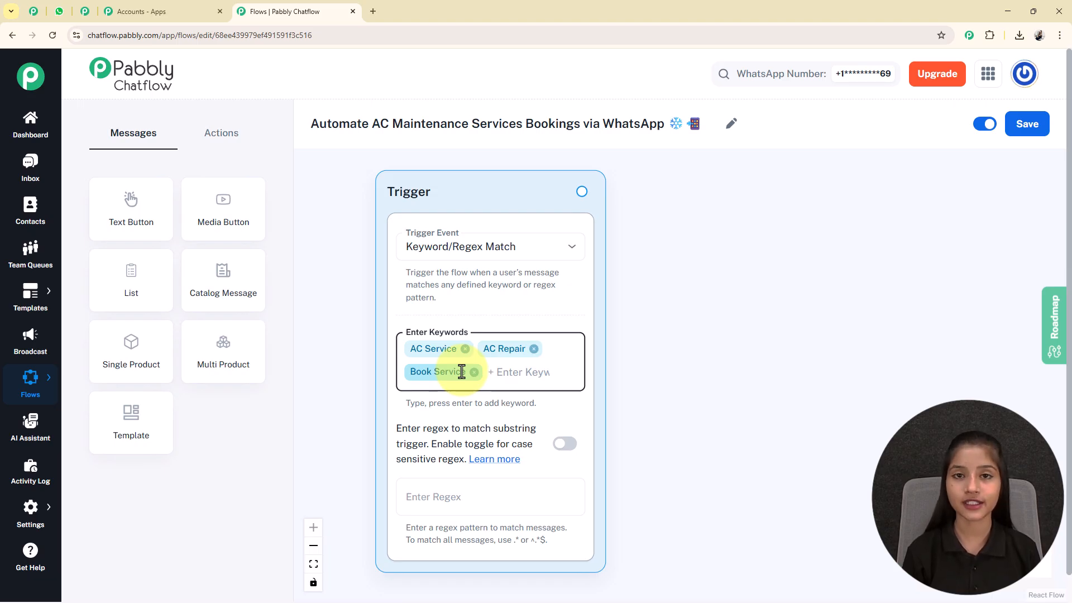
Add a Text Button message beside the Trigger with the CoolCare AC Services welcome text.
left_click_drag(129, 205, 710, 220)
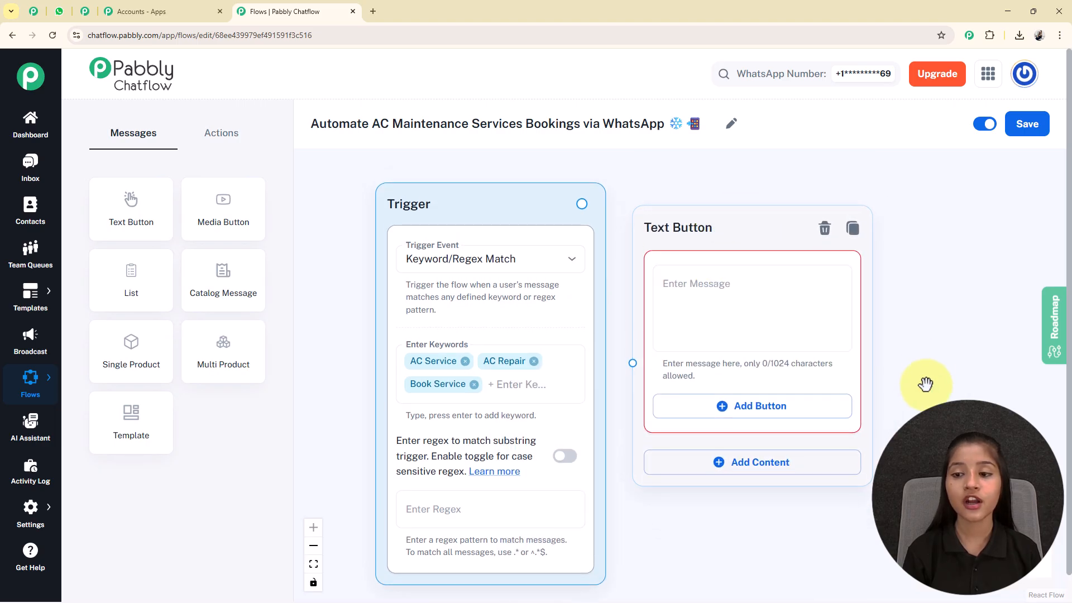
left_click_drag(922, 385, 773, 363)
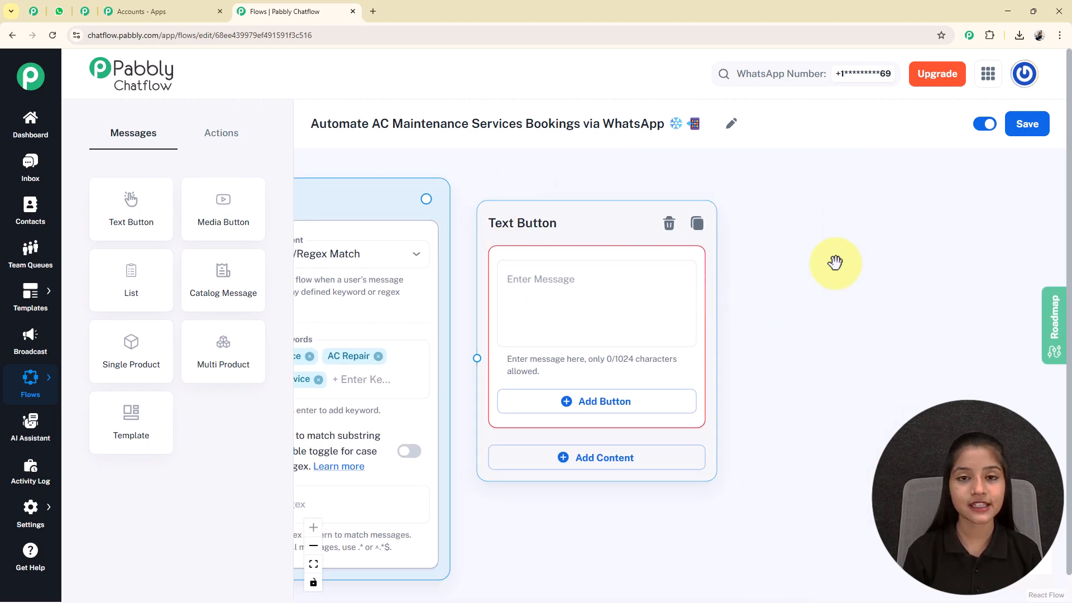
left_click(526, 299)
type("👋 *Hello!*  Welcome to *CoolCare AC Services* *How can I assist you today?*")
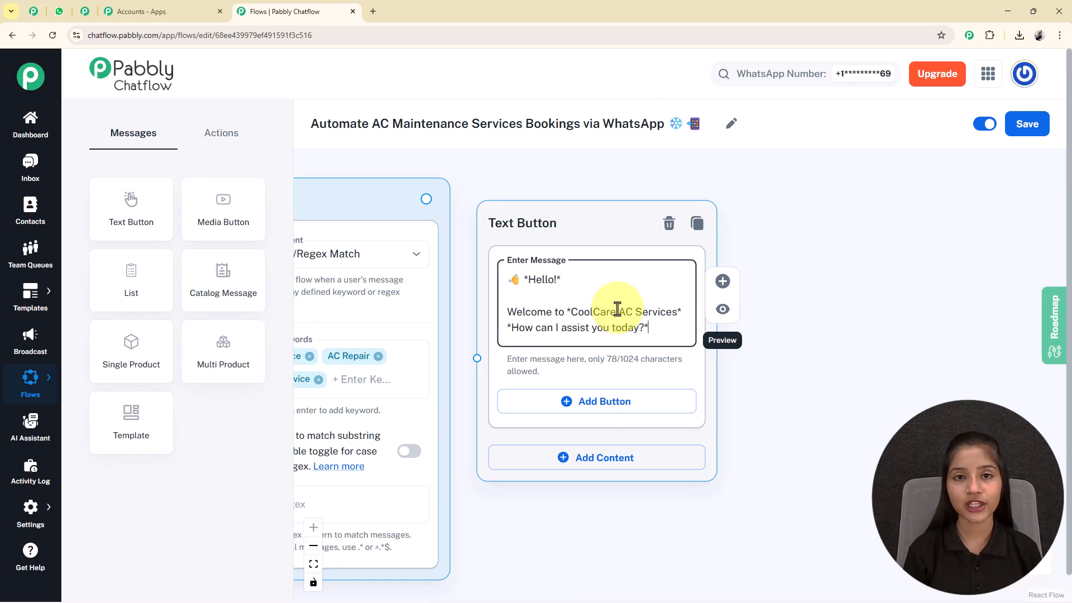
Add 'Book Service' and 'Contact Support' reply buttons and connect the Trigger to the welcome message.
left_click(579, 413)
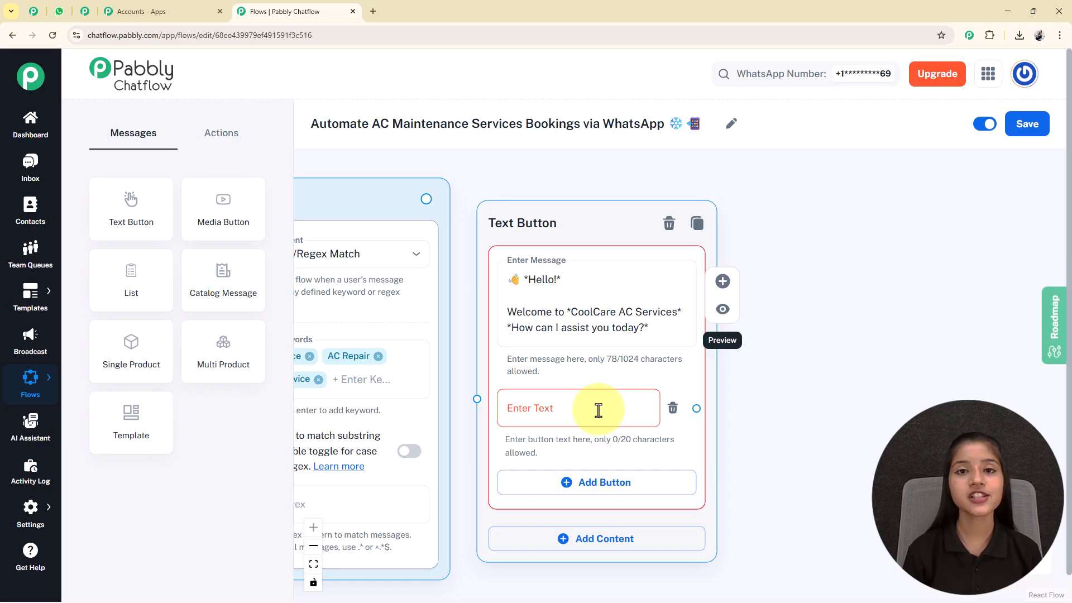
left_click(598, 410)
type("Book Service 🛠️")
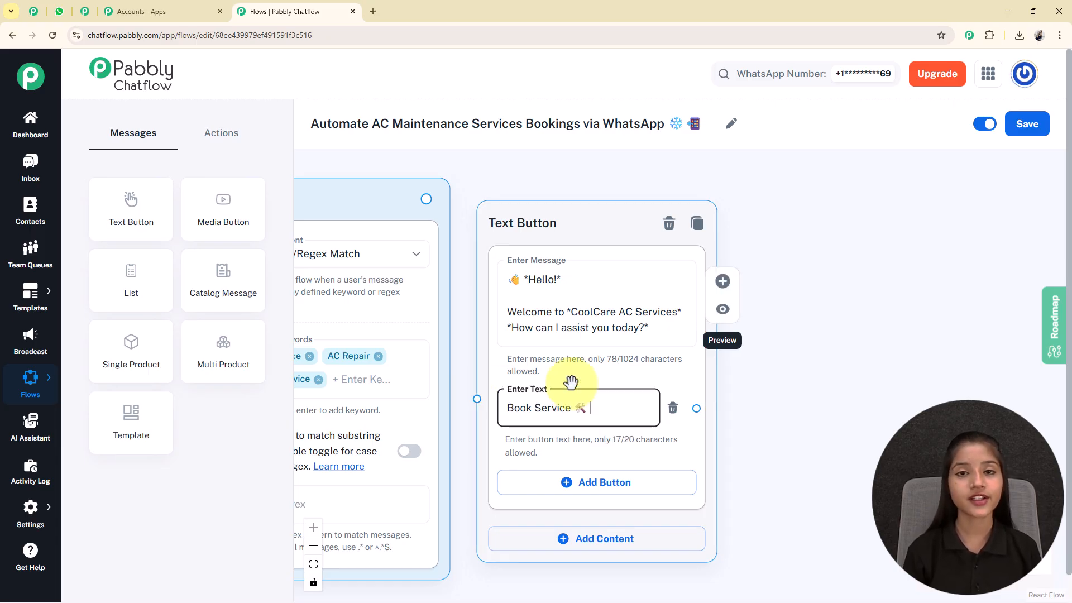
left_click(569, 490)
type("Contact Support 📞")
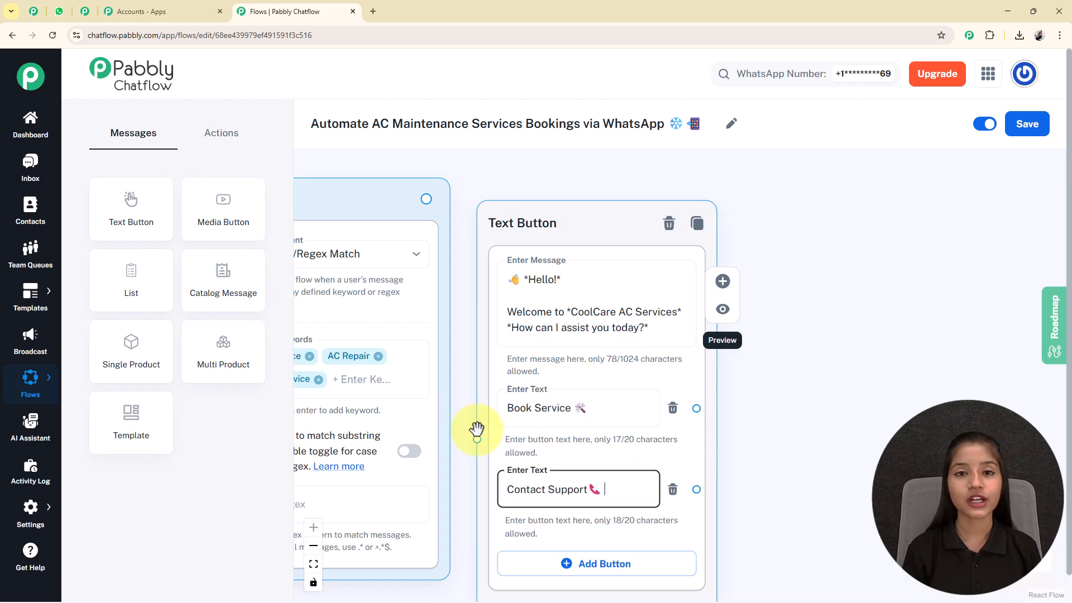
scroll(854, 468, "down", 5)
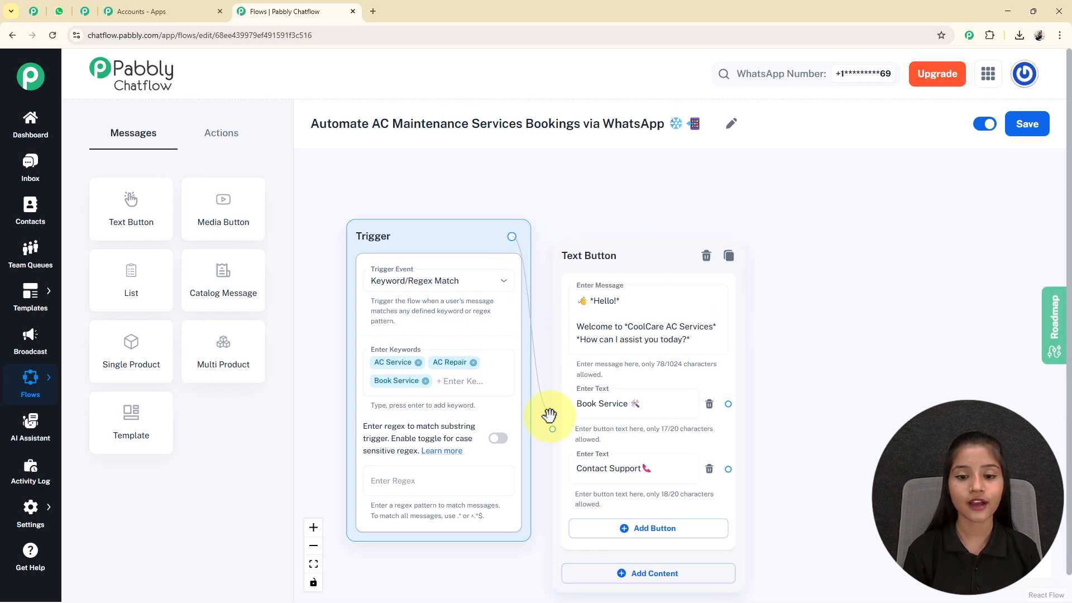
left_click_drag(550, 424, 552, 428)
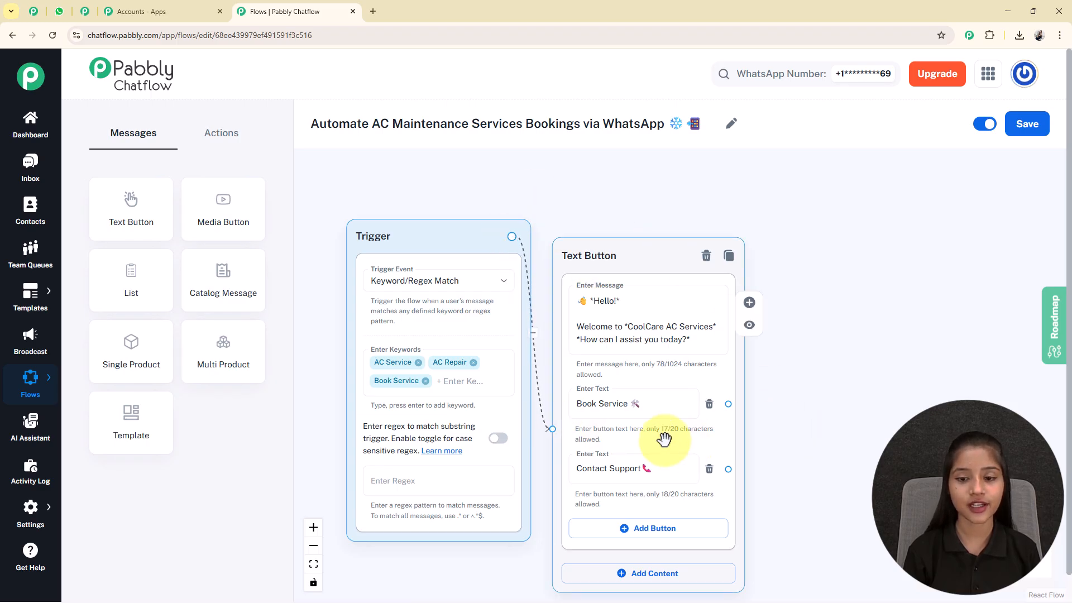
left_click_drag(665, 438, 665, 402)
left_click_drag(867, 424, 728, 397)
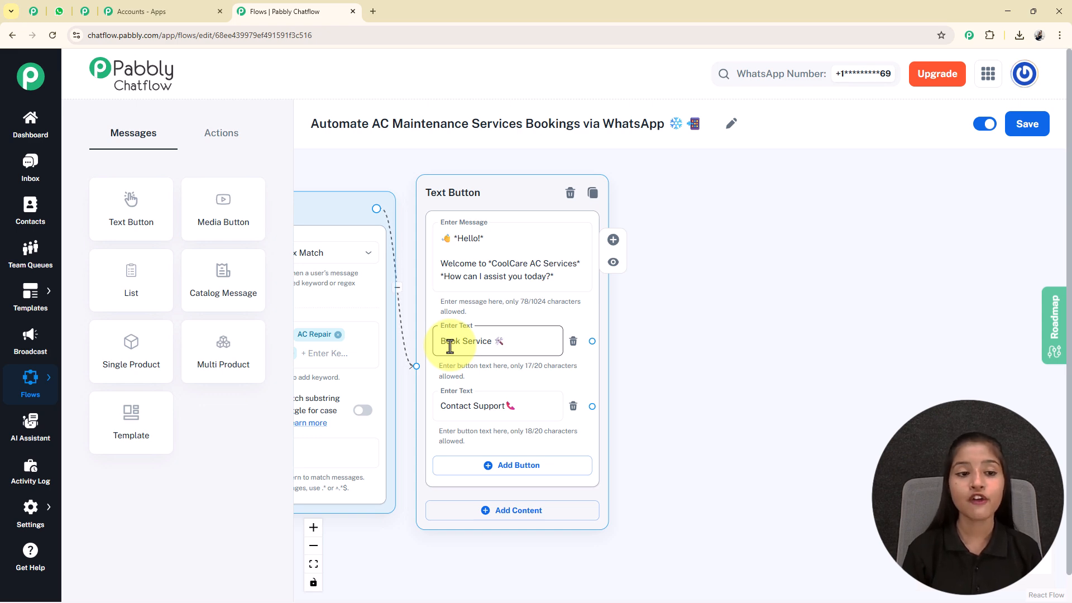
Place a List node next to the welcome message with body '❄️ *What service do you need?*'.
left_click(149, 272)
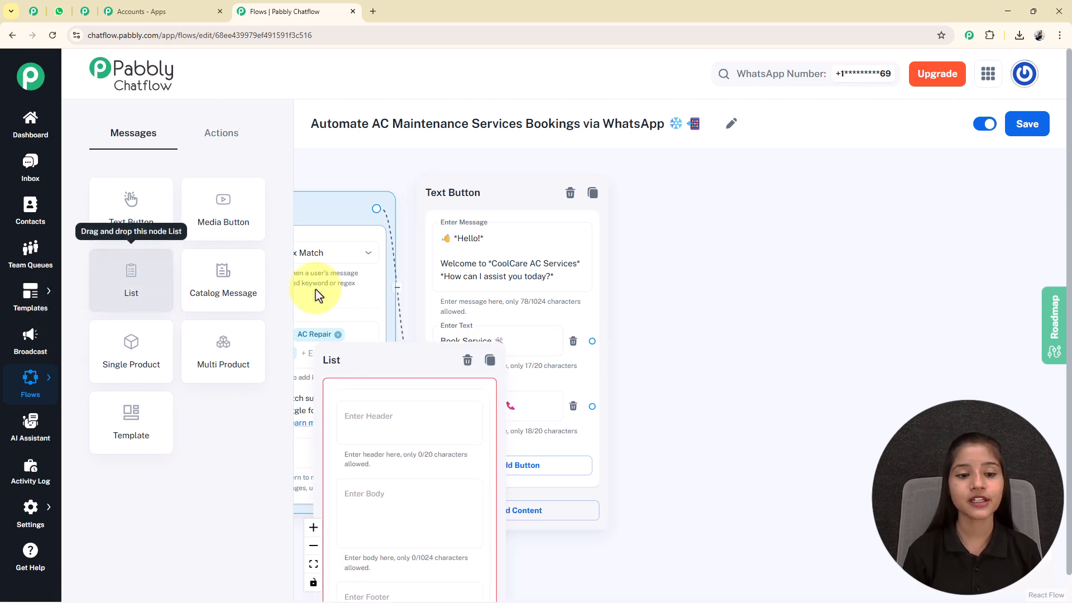
left_click_drag(362, 358, 681, 211)
left_click_drag(933, 340, 627, 301)
scroll(668, 246, "down", 3)
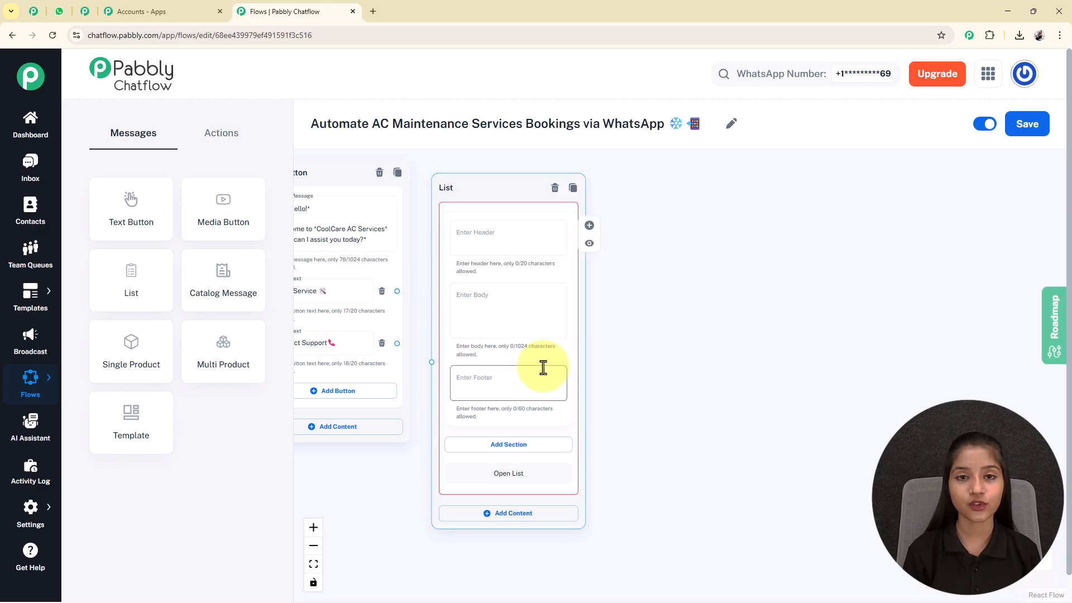
scroll(509, 241, "up", 3)
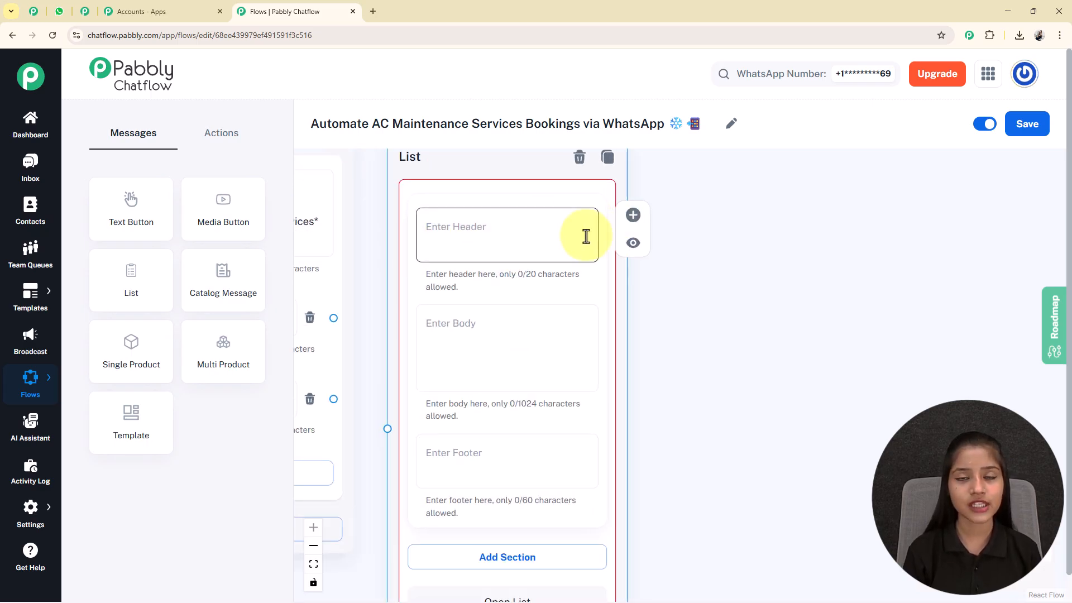
left_click(459, 352)
type("❄️ *What service do you need?*")
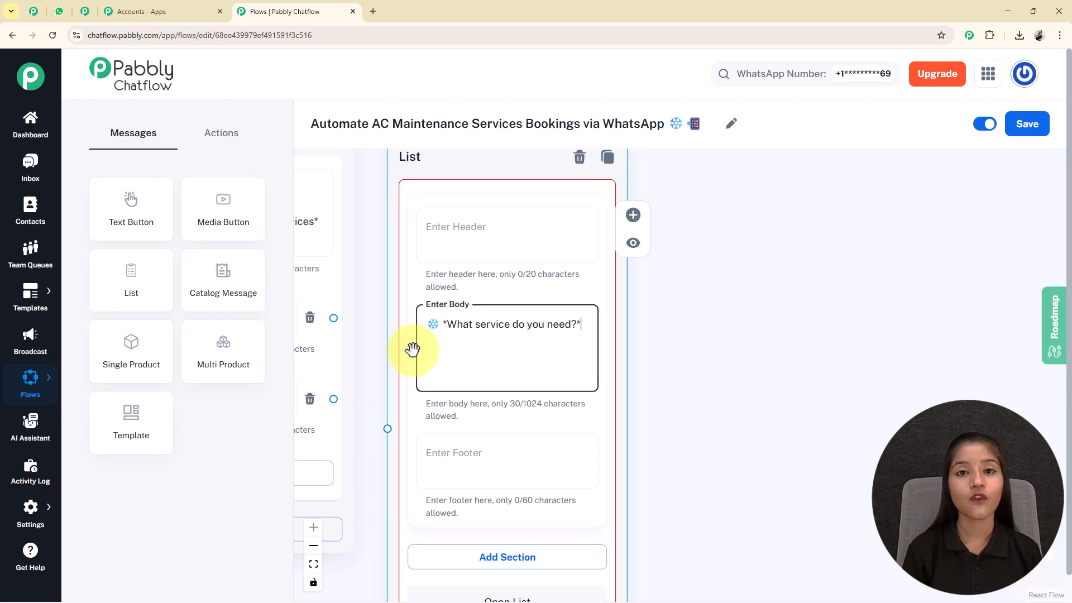
left_click_drag(734, 460, 725, 313)
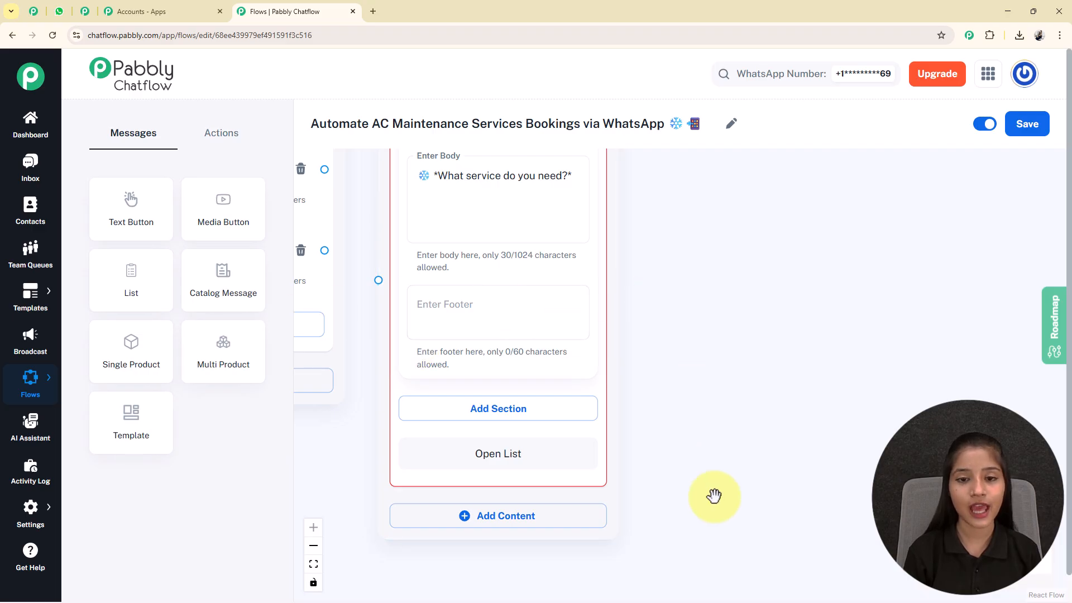
left_click_drag(713, 495, 714, 465)
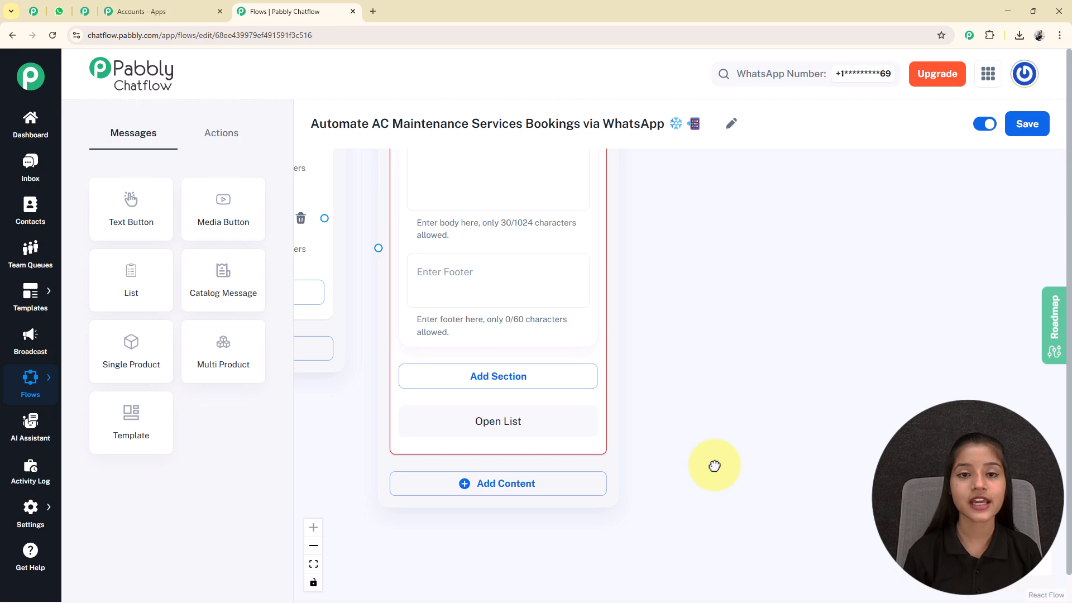
Add a list section titled 'Services Types'.
left_click(464, 384)
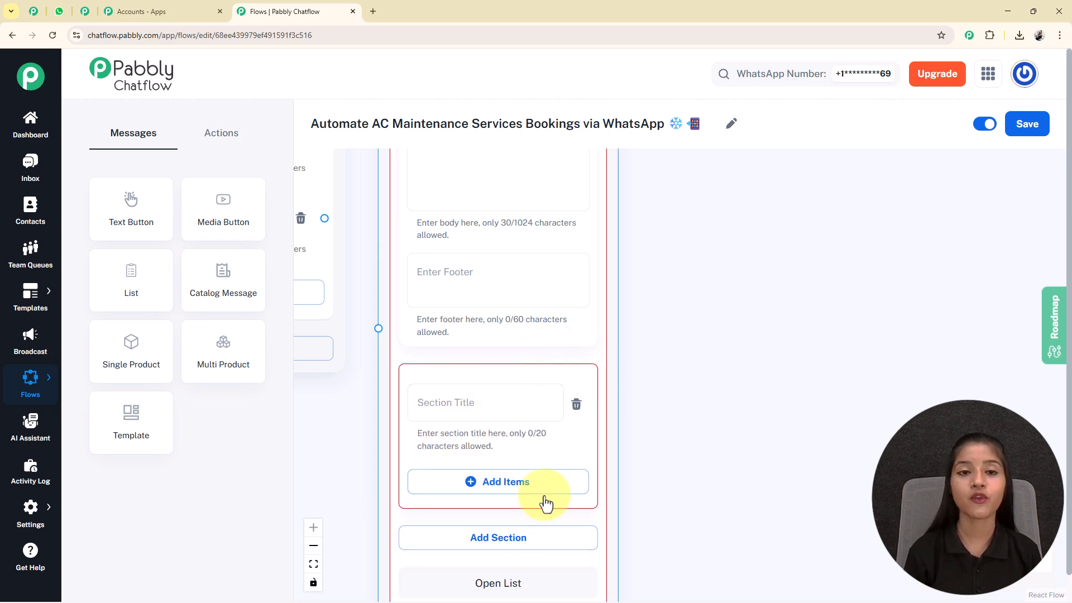
scroll(720, 525, "down", 2)
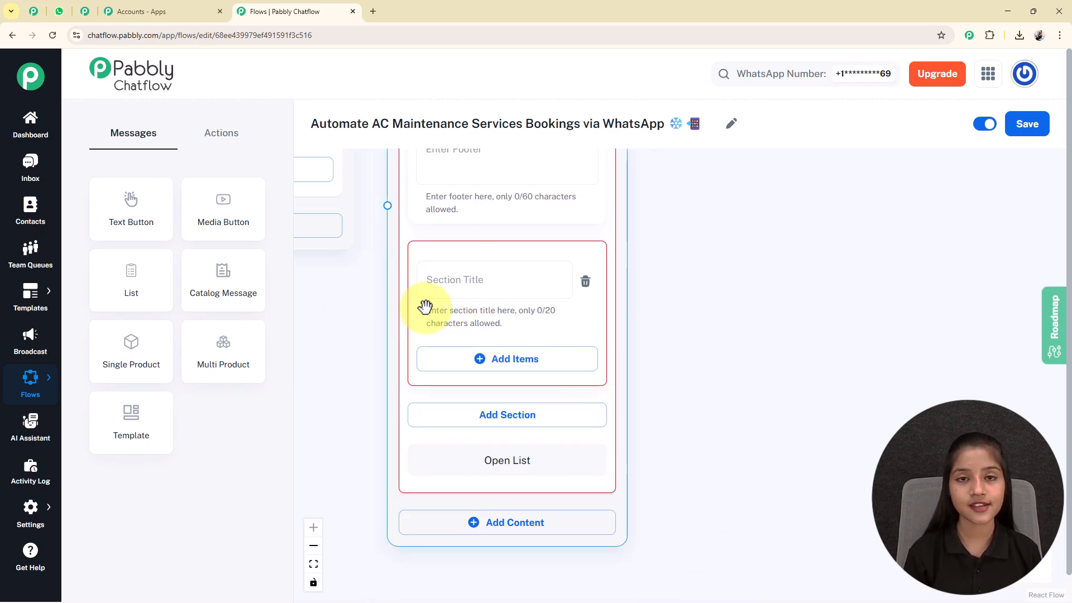
left_click(428, 279)
type("Services Types")
left_click(702, 390)
Add three items to the section, titling the first 'AC General Maintenance'.
scroll(698, 357, "down", 3)
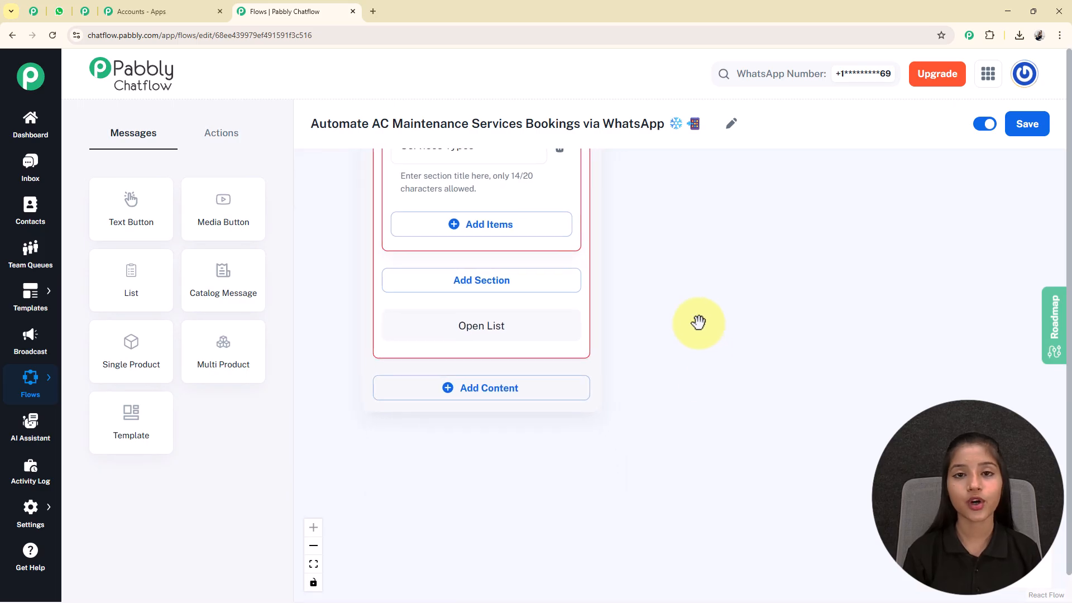
left_click(481, 229)
scroll(685, 358, "down", 2)
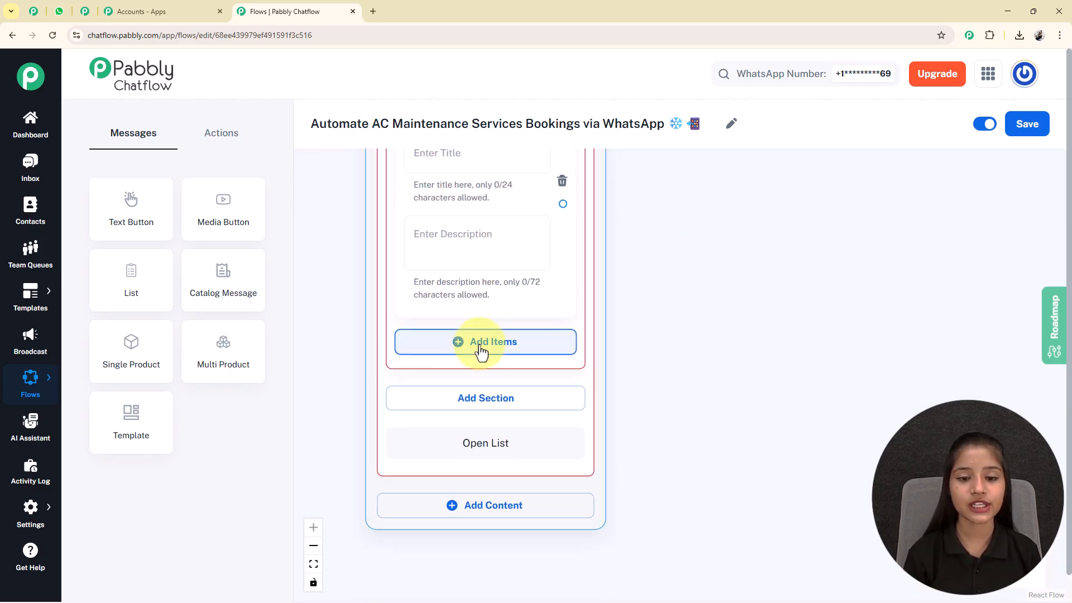
left_click(460, 351)
scroll(742, 311, "down", 2)
left_click(506, 451)
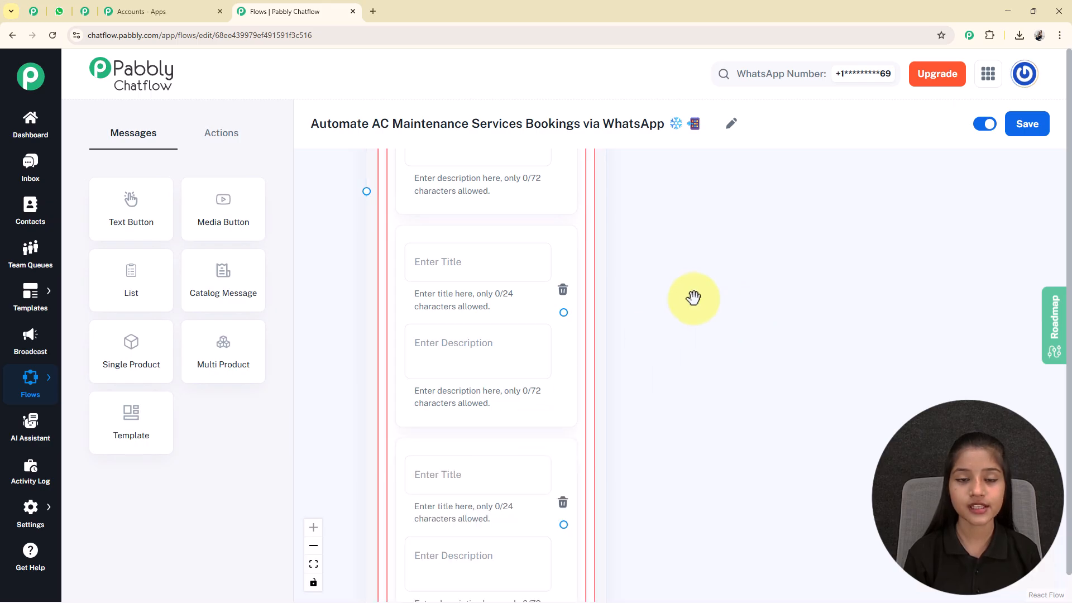
scroll(698, 391, "down", 2)
scroll(701, 450, "up", 6)
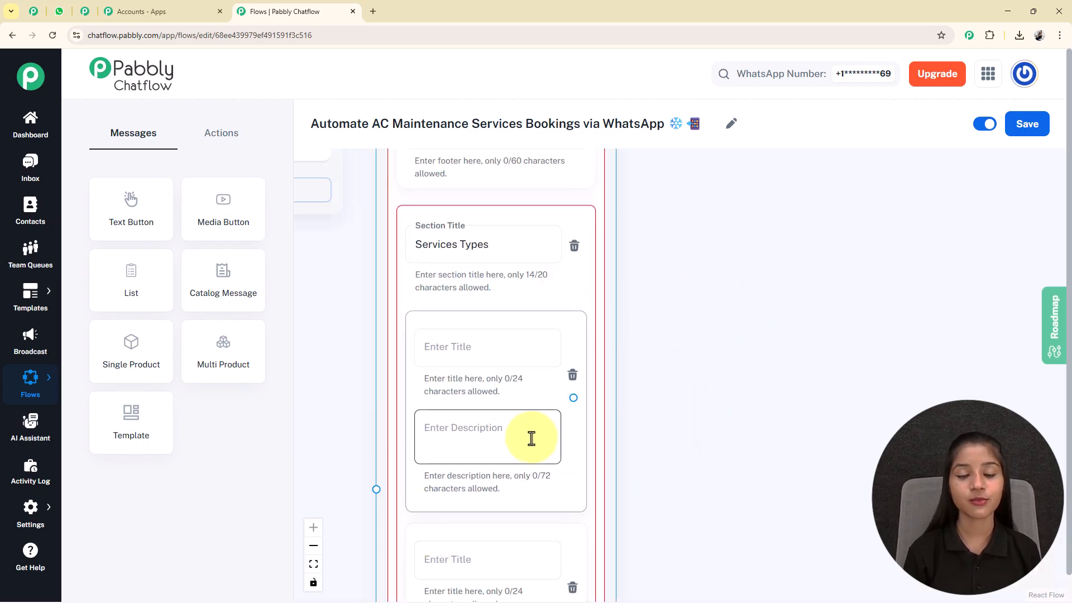
left_click(443, 347)
type("AC General Maintenance")
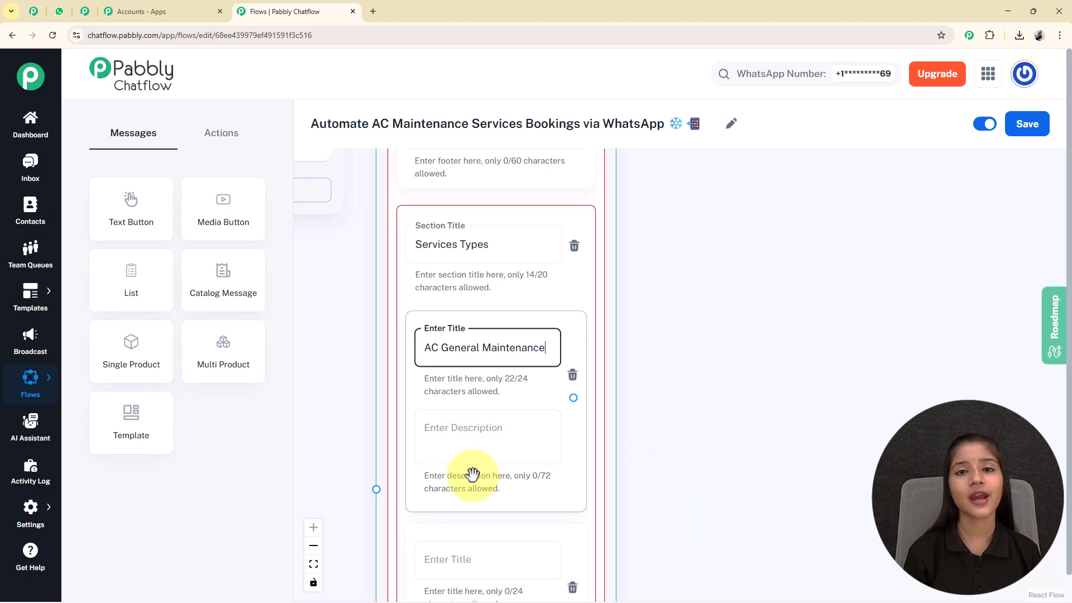
Connect the Book Service button to the List node.
left_click_drag(723, 507, 701, 275)
scroll(725, 346, "down", 3)
left_click_drag(725, 347, 660, 296)
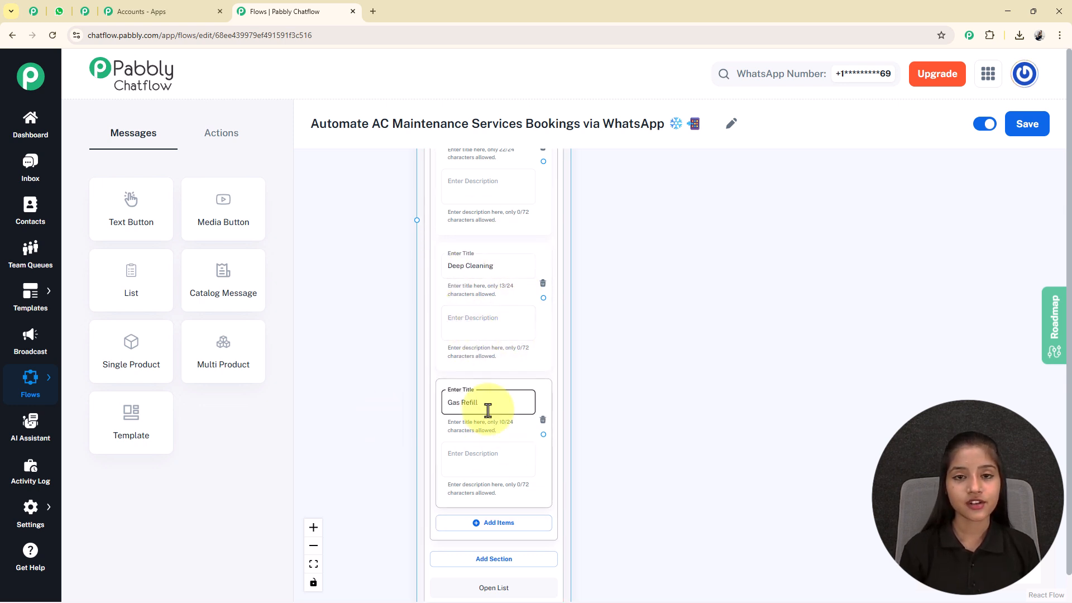
scroll(395, 414, "down", 2)
left_click_drag(394, 414, 400, 327)
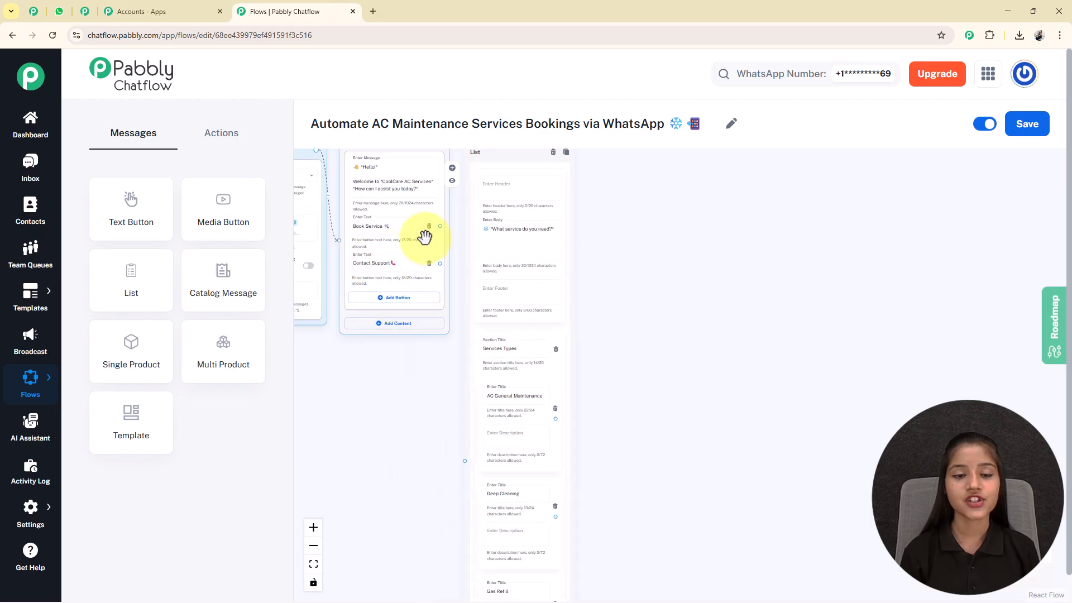
left_click_drag(438, 224, 456, 347)
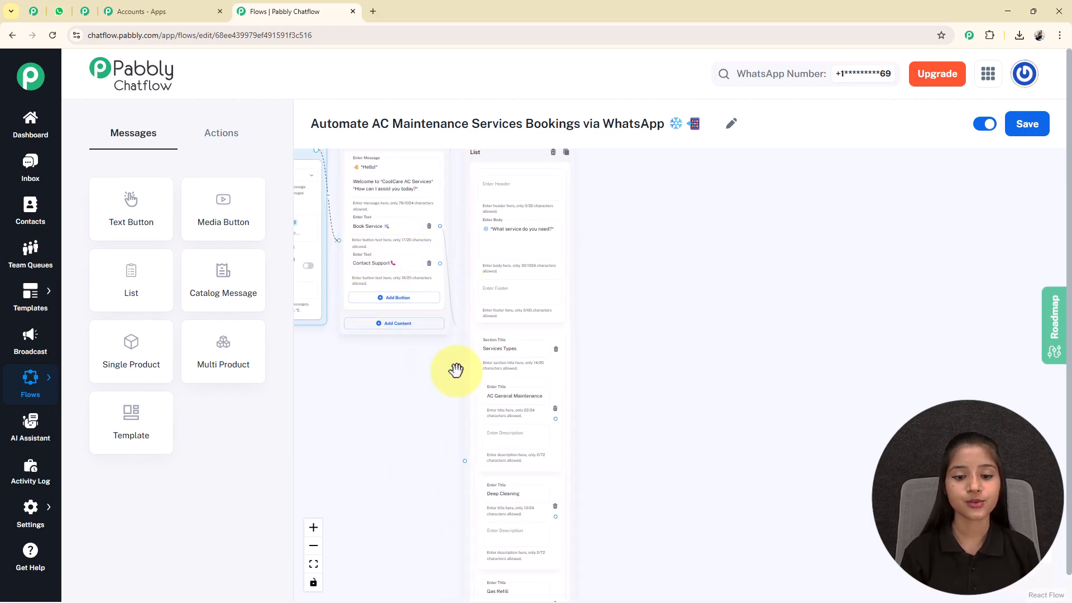
left_click_drag(462, 462, 466, 461)
left_click_drag(713, 450, 618, 285)
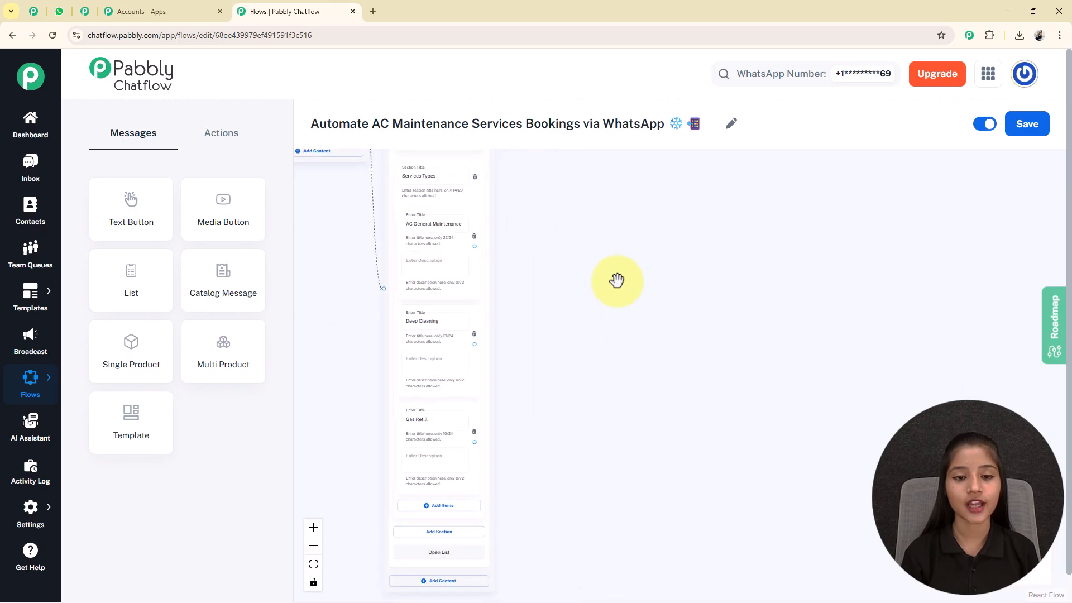
scroll(534, 273, "down", 2)
scroll(544, 289, "up", 2)
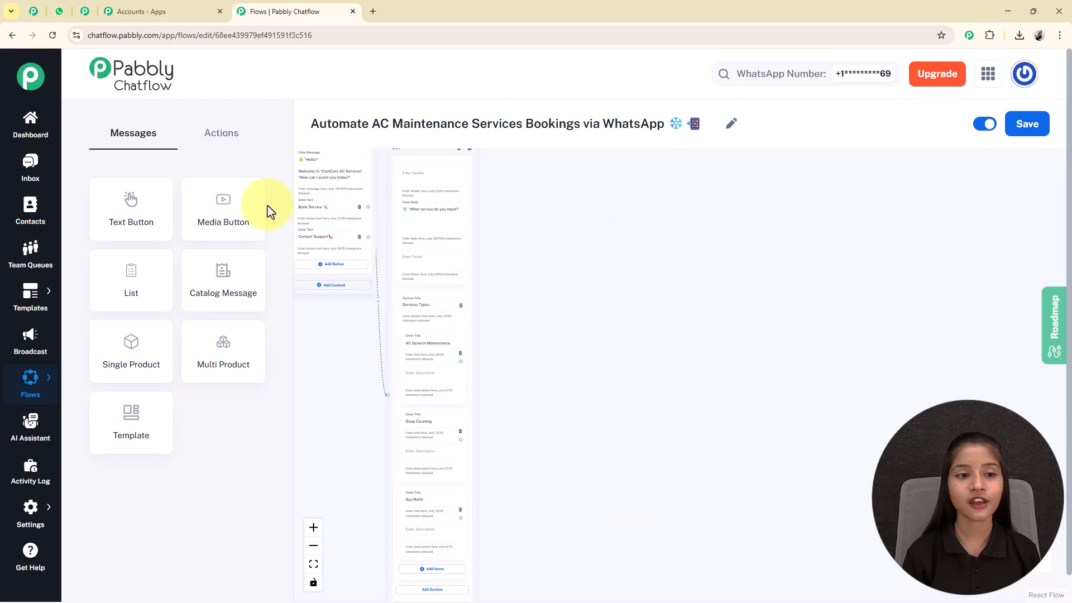
Place a Set Custom Field action right of the list, targeting the ServiceType field.
left_click(224, 144)
left_click_drag(206, 358, 360, 306)
left_click_drag(337, 237, 525, 328)
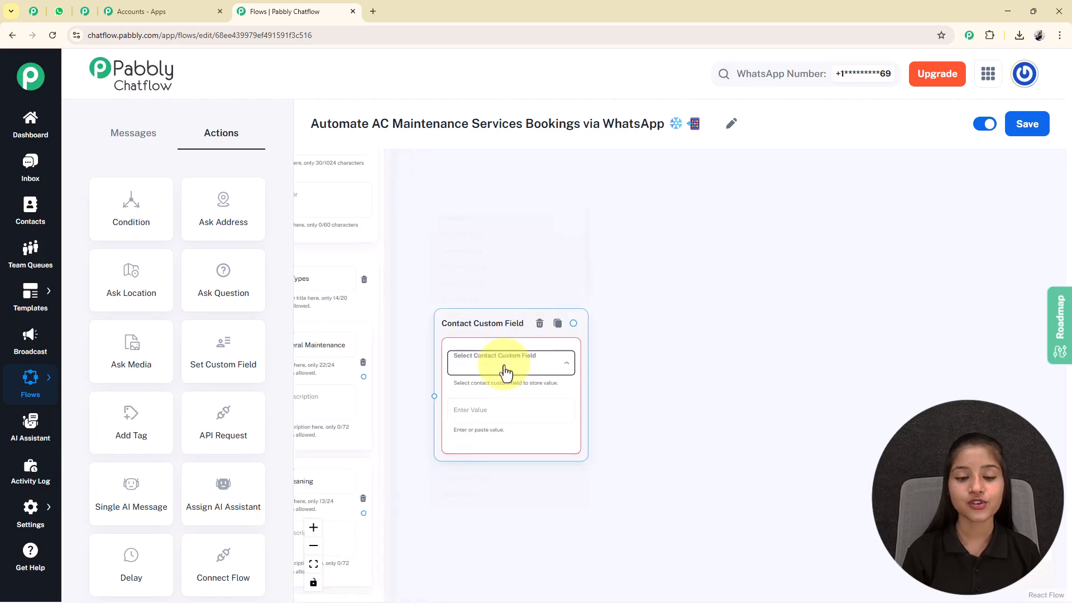
left_click(505, 365)
left_click(461, 173)
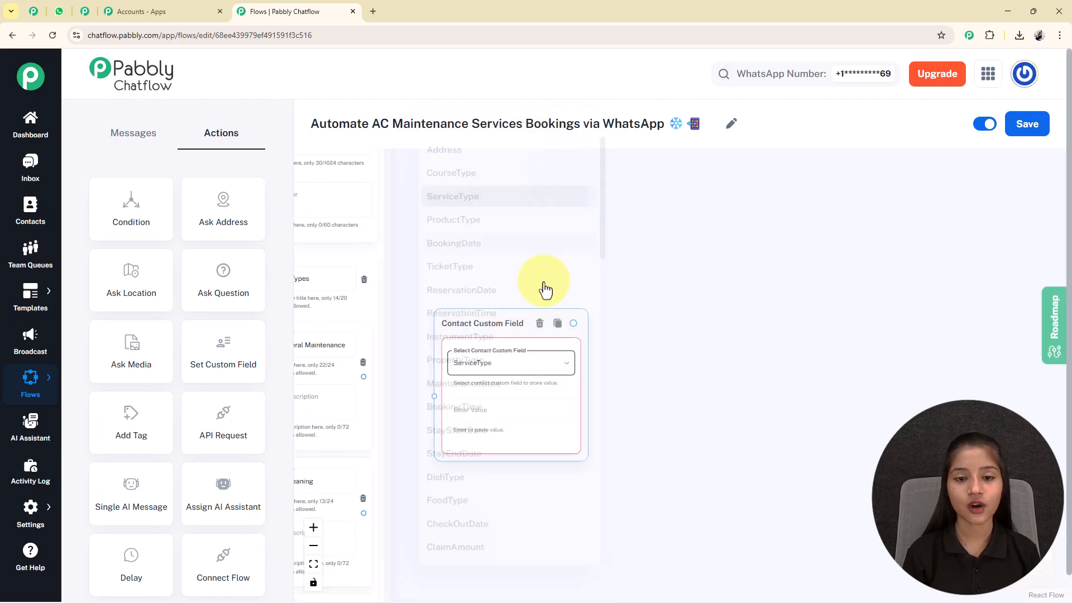
Copy 'AC General Maintenance' from the list item into the custom field's value.
left_click(372, 286)
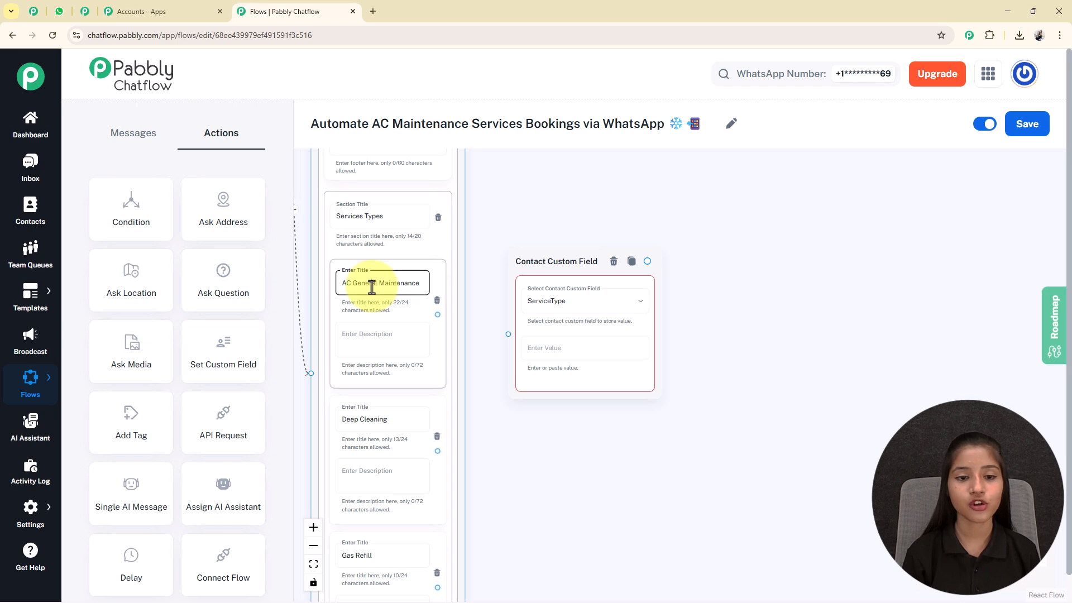
key("ctrl+c")
left_click(574, 349)
key("ctrl+v")
scroll(590, 390, "down", 2)
scroll(430, 168, "down", 3)
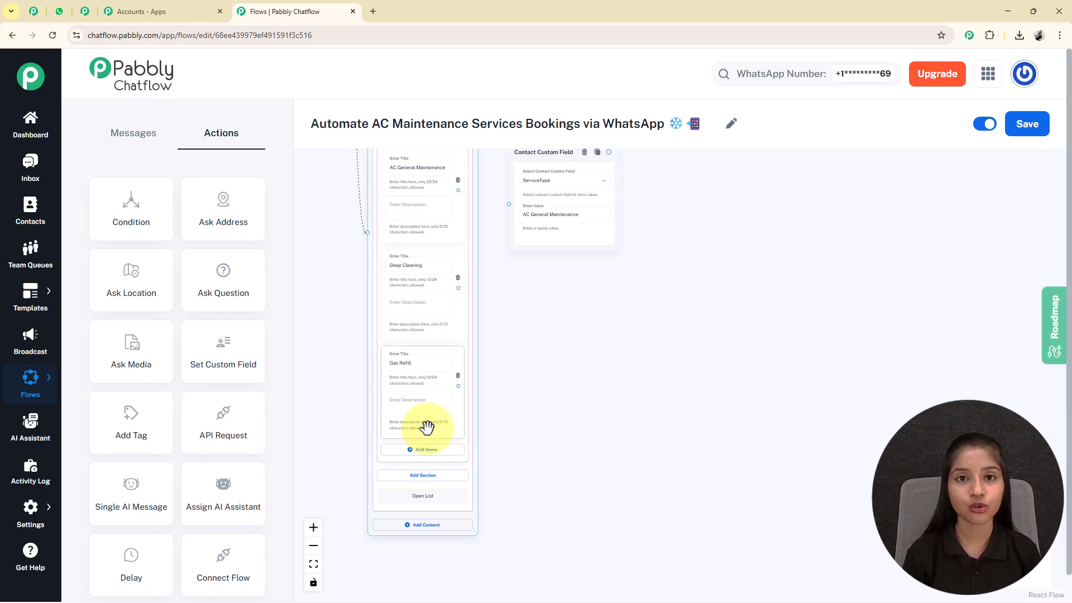
scroll(423, 440, "up", 3)
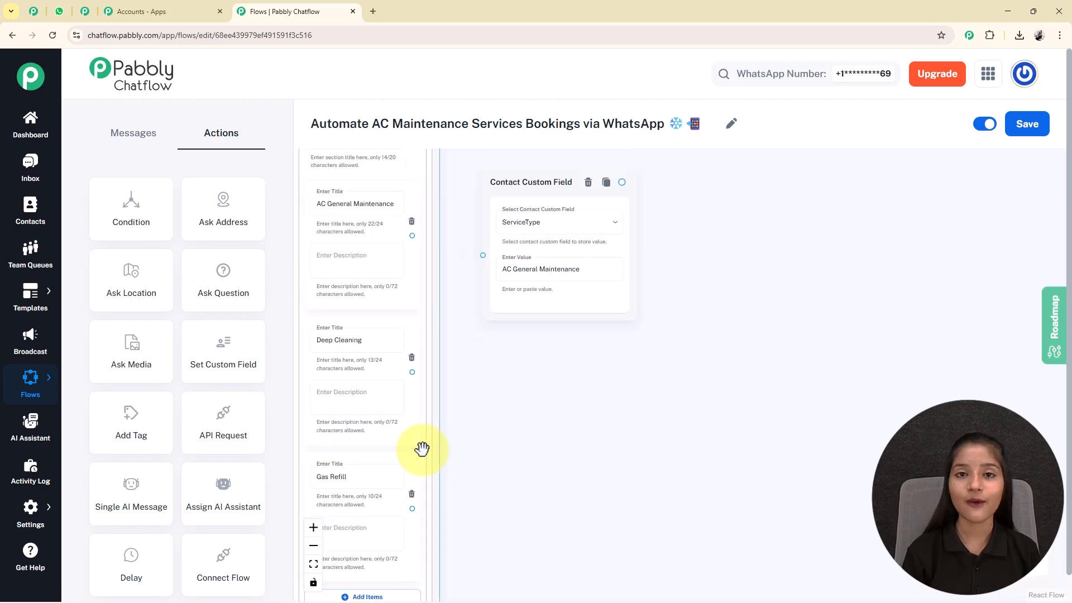
scroll(639, 388, "up", 3)
left_click_drag(639, 388, 493, 510)
left_click(422, 465)
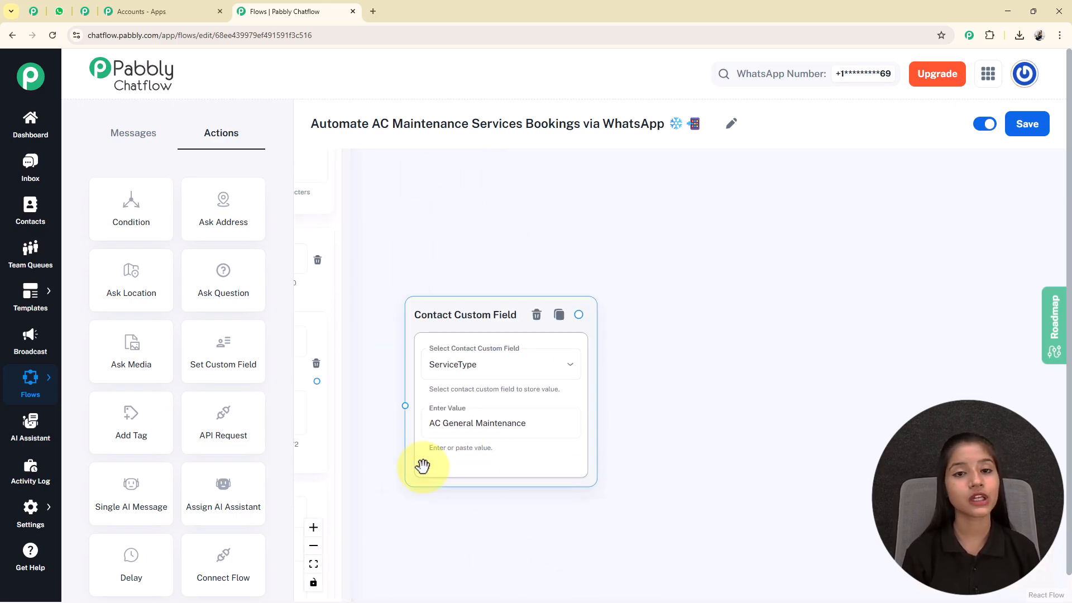
left_click(402, 395)
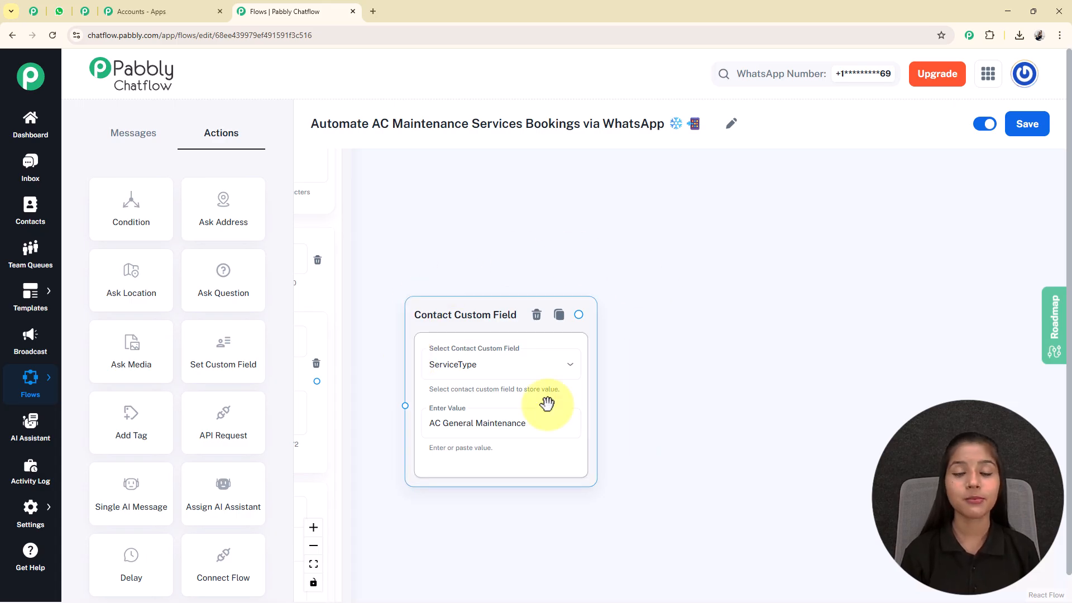
left_click(400, 424)
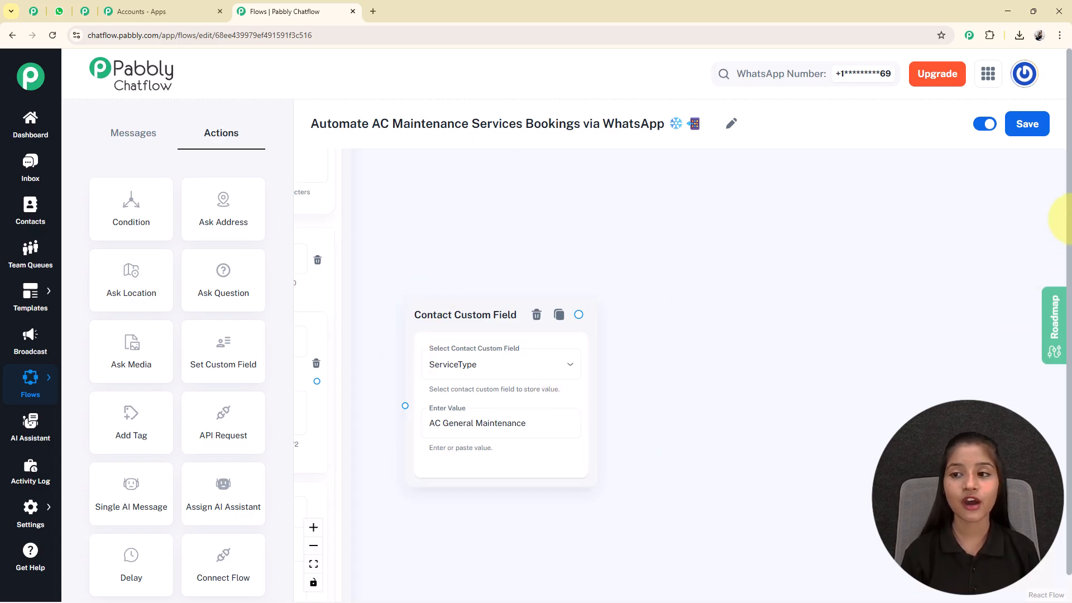
Save the flow and open the Contact Custom Fields settings in a new tab.
left_click(1028, 133)
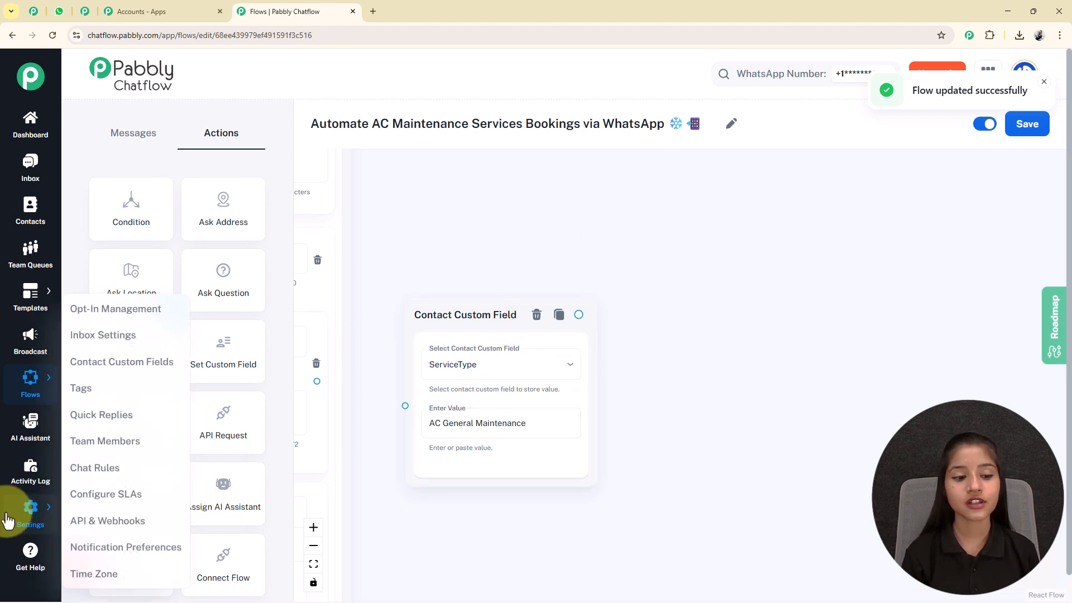
mouse_move(25, 505)
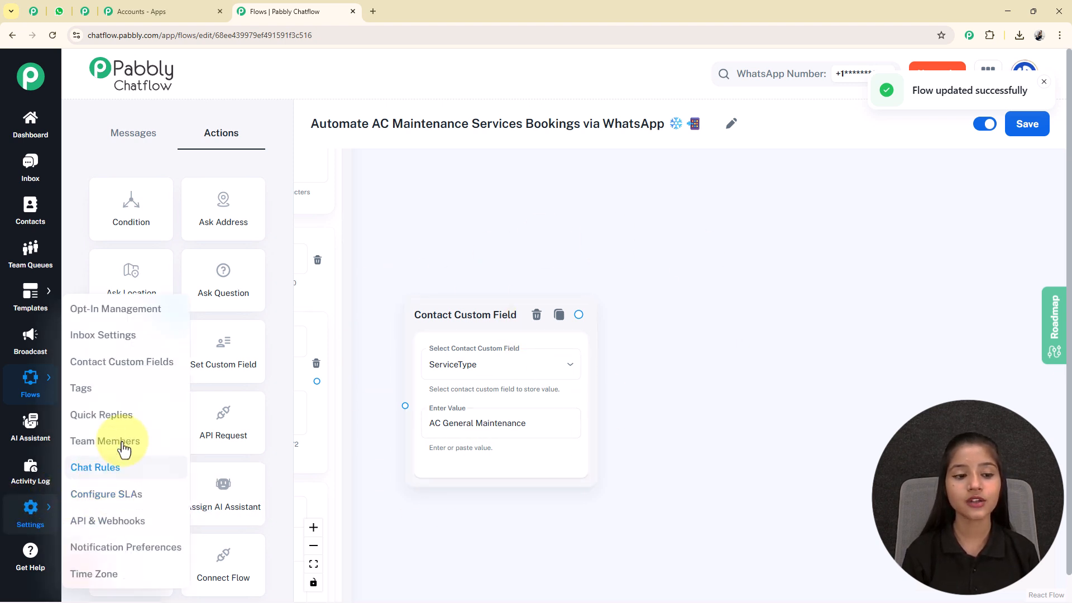
right_click(136, 370)
left_click(155, 379)
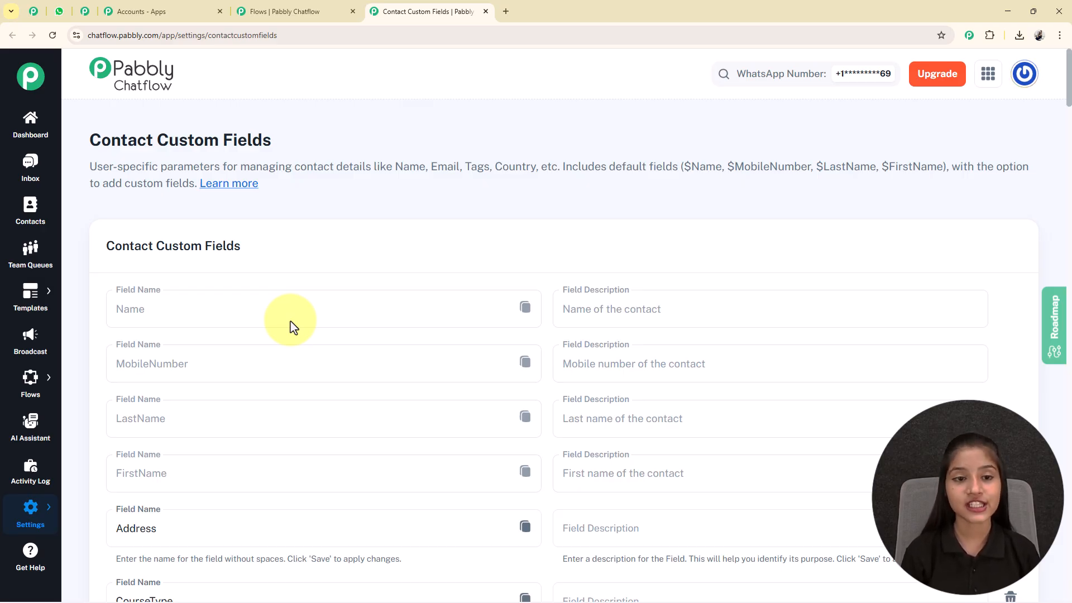
Add a blank custom field row at the bottom, then select the ServiceType field name.
scroll(290, 327, "down", 14)
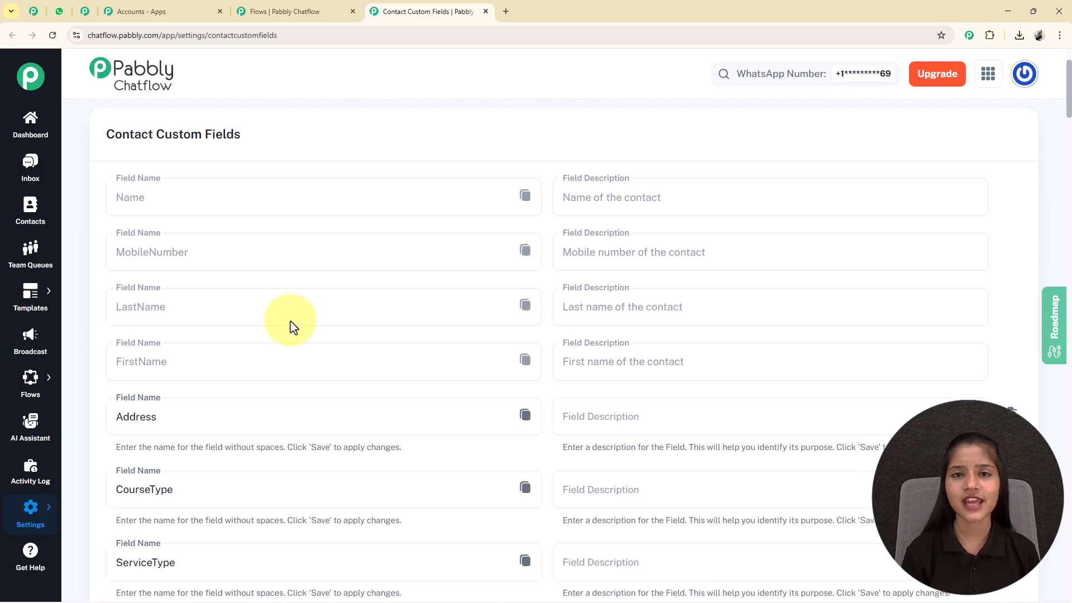
scroll(374, 345, "down", 7)
scroll(374, 345, "down", 5)
scroll(374, 343, "down", 5)
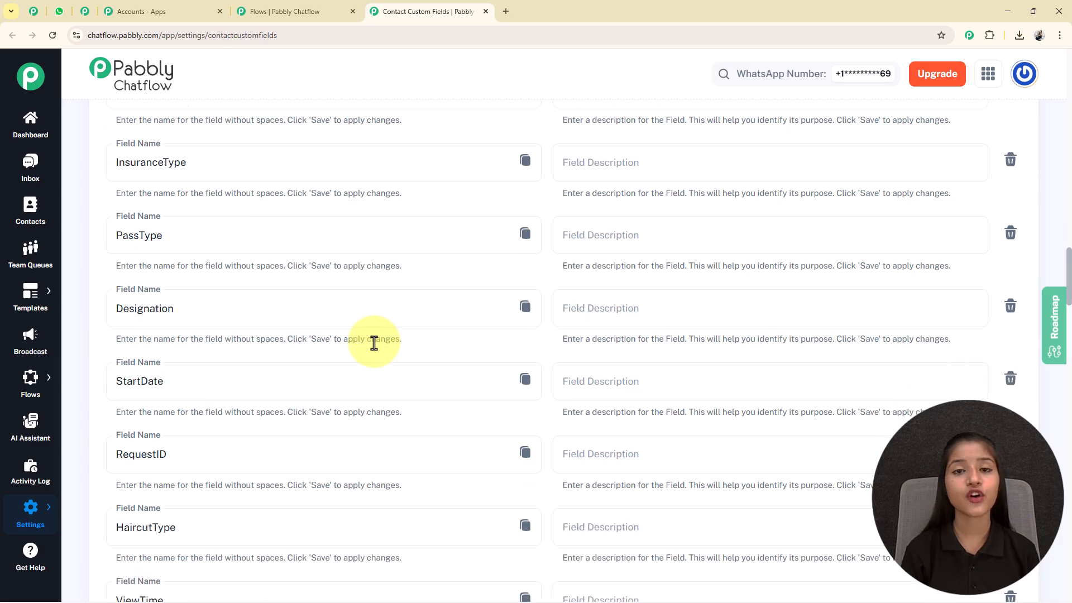
scroll(374, 343, "down", 5)
scroll(374, 342, "down", 8)
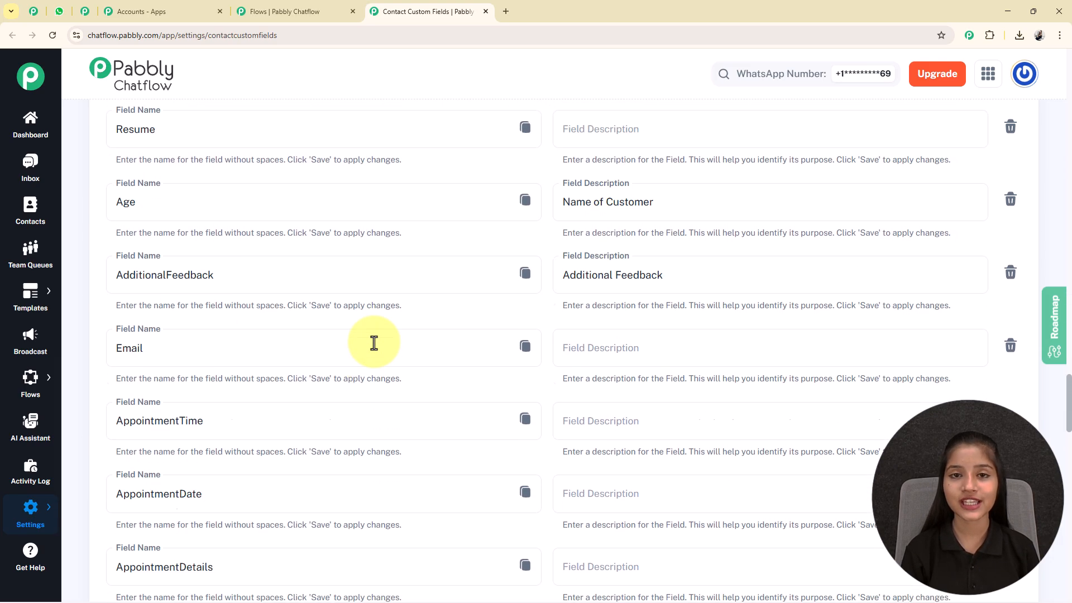
scroll(374, 343, "up", 1)
scroll(374, 342, "down", 20)
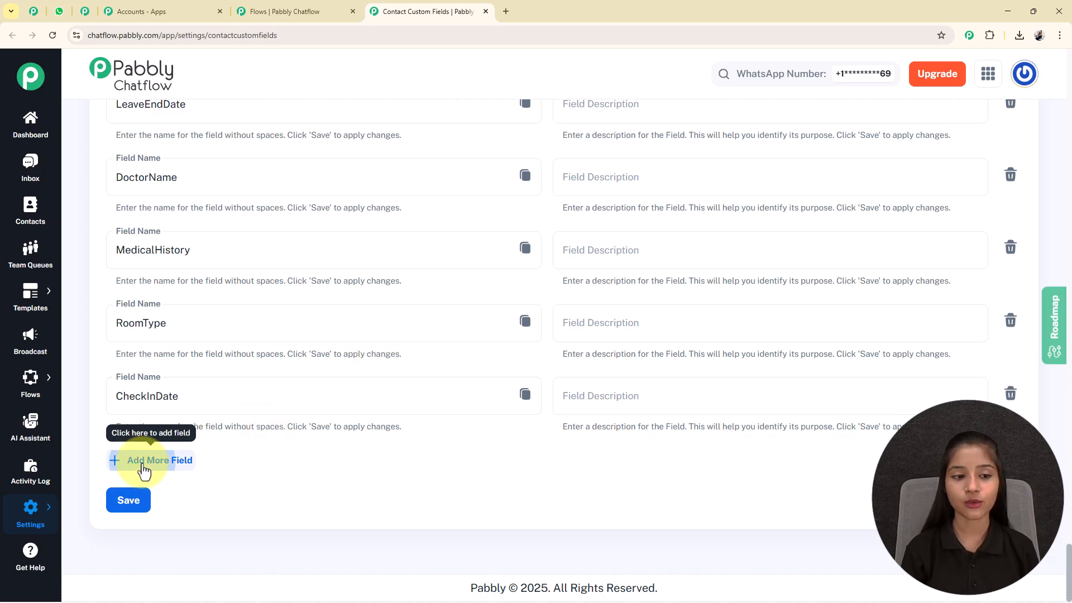
left_click(144, 472)
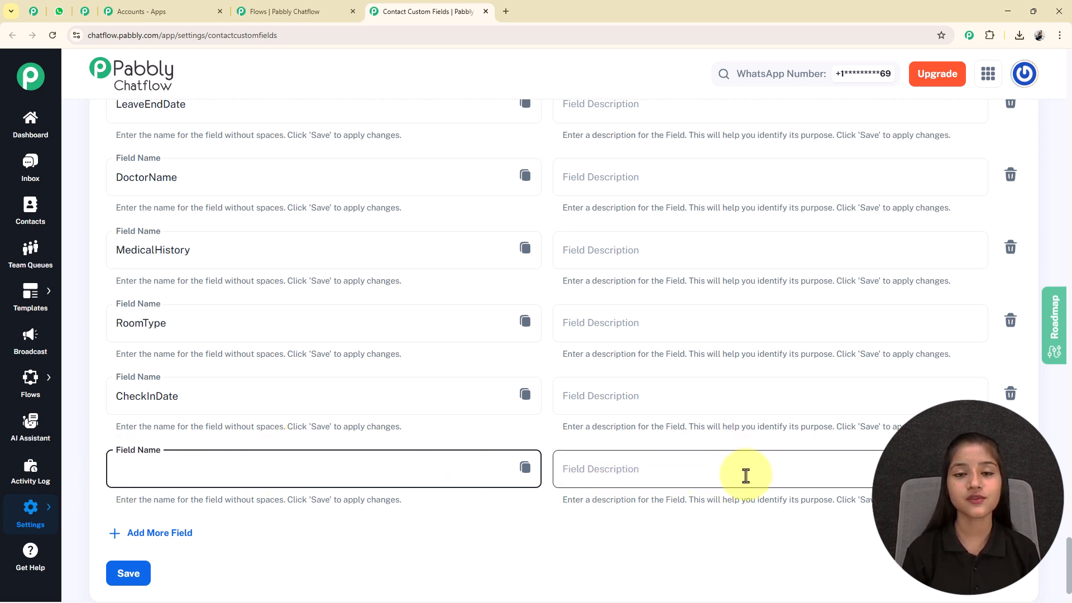
scroll(560, 360, "up", 20)
scroll(560, 360, "up", 15)
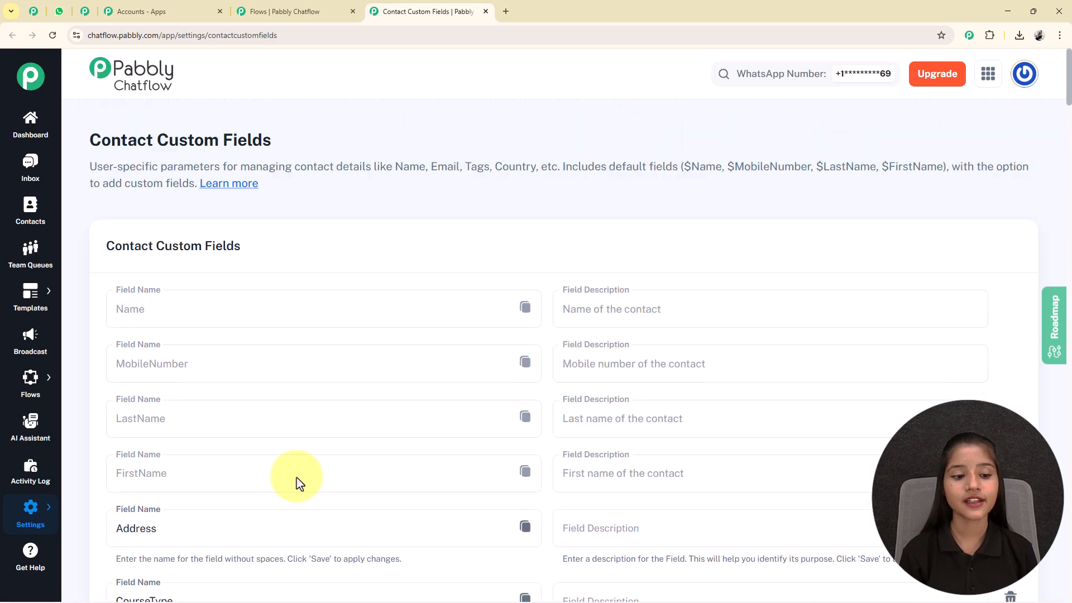
scroll(297, 477, "down", 5)
double_click(158, 345)
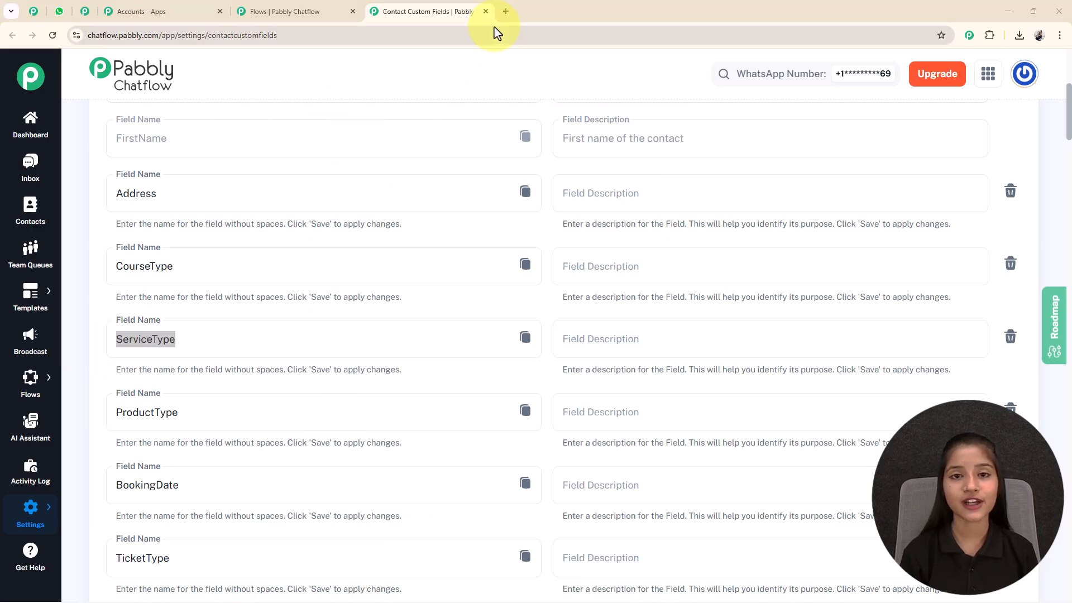
Close the custom fields tab and return to the flow's ServiceType custom field nodes.
left_click(485, 11)
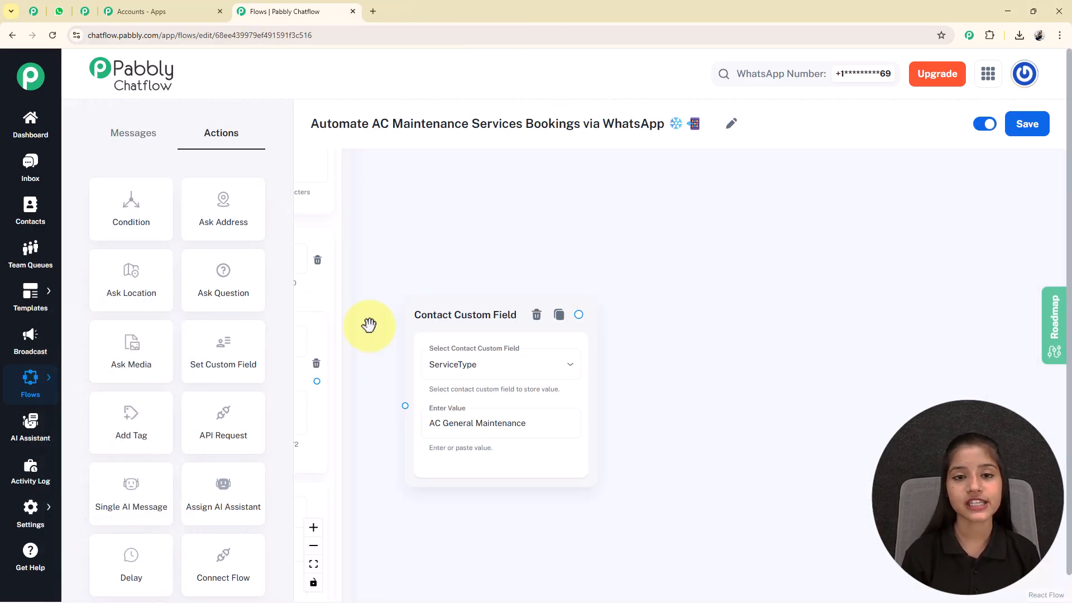
scroll(577, 528, "down", 3)
left_click_drag(491, 496, 553, 448)
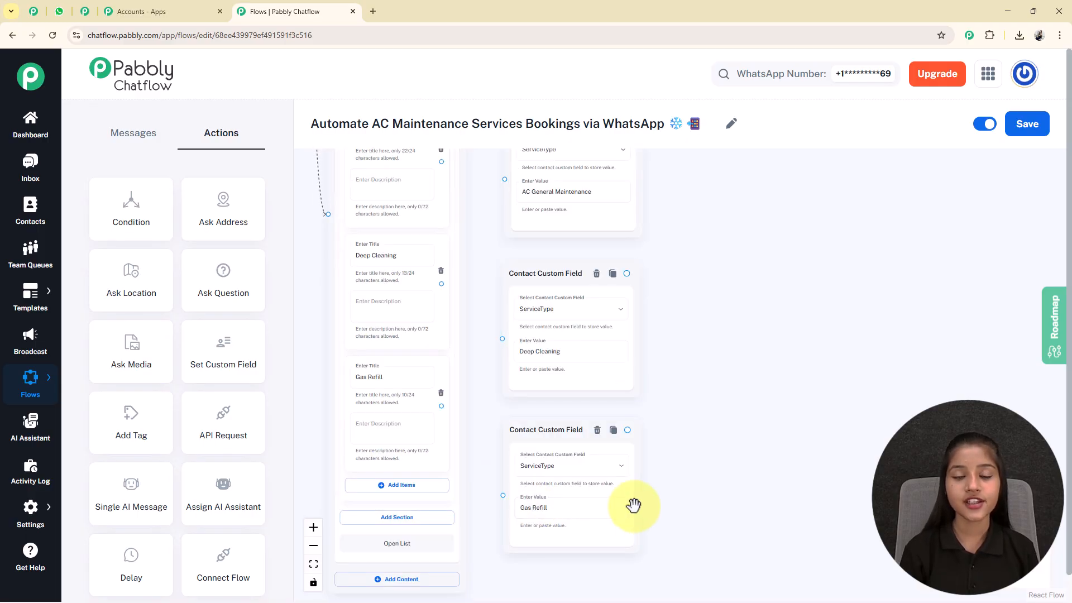
scroll(737, 270, "up", 1)
left_click(539, 192)
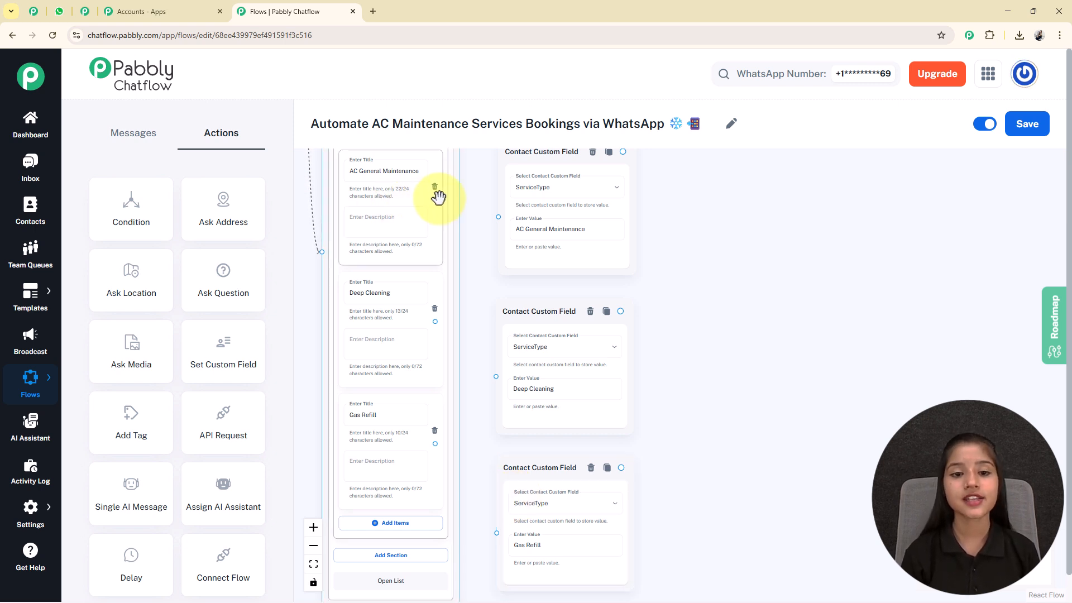
Link AC General Maintenance, Deep Cleaning and Gas Refill to their own ServiceType nodes.
left_click_drag(435, 200, 500, 216)
left_click_drag(435, 322, 498, 380)
left_click(436, 440)
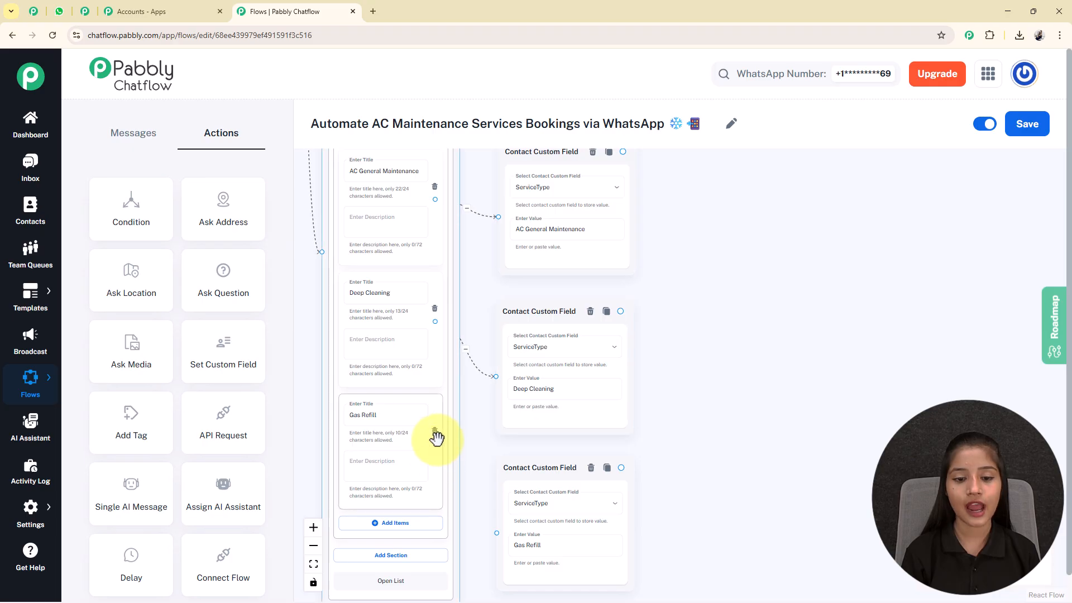
left_click_drag(435, 443, 495, 532)
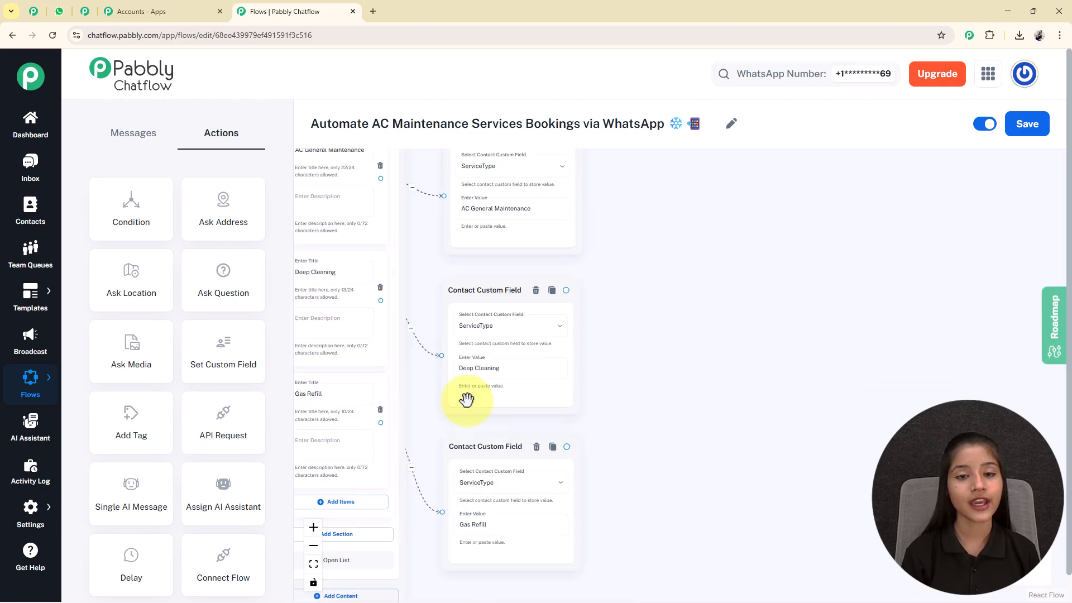
scroll(603, 387, "down", 4)
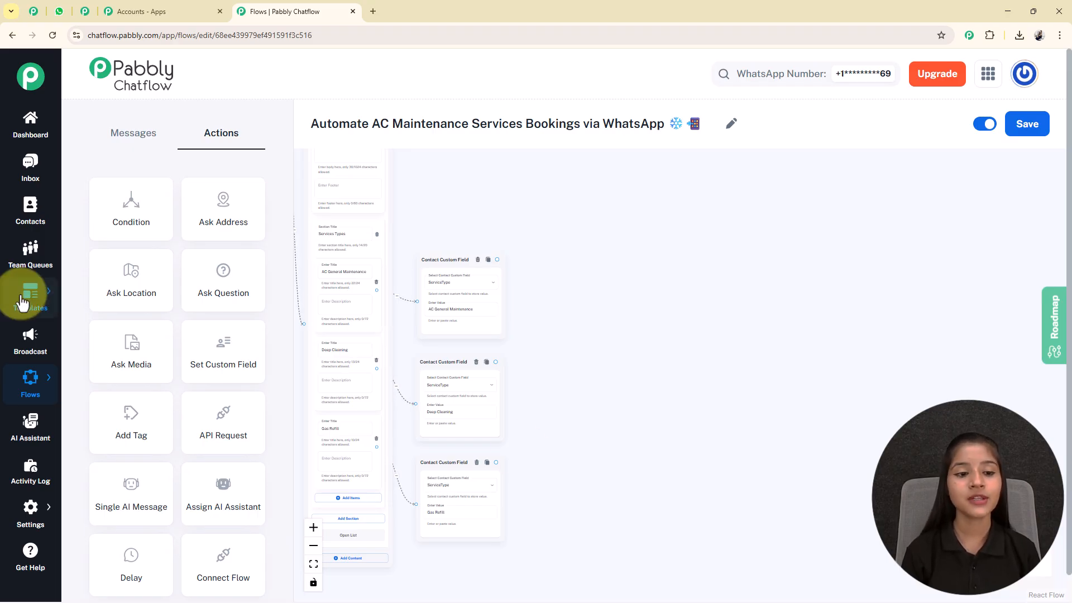
scroll(658, 259, "down", 2)
scroll(575, 291, "up", 3)
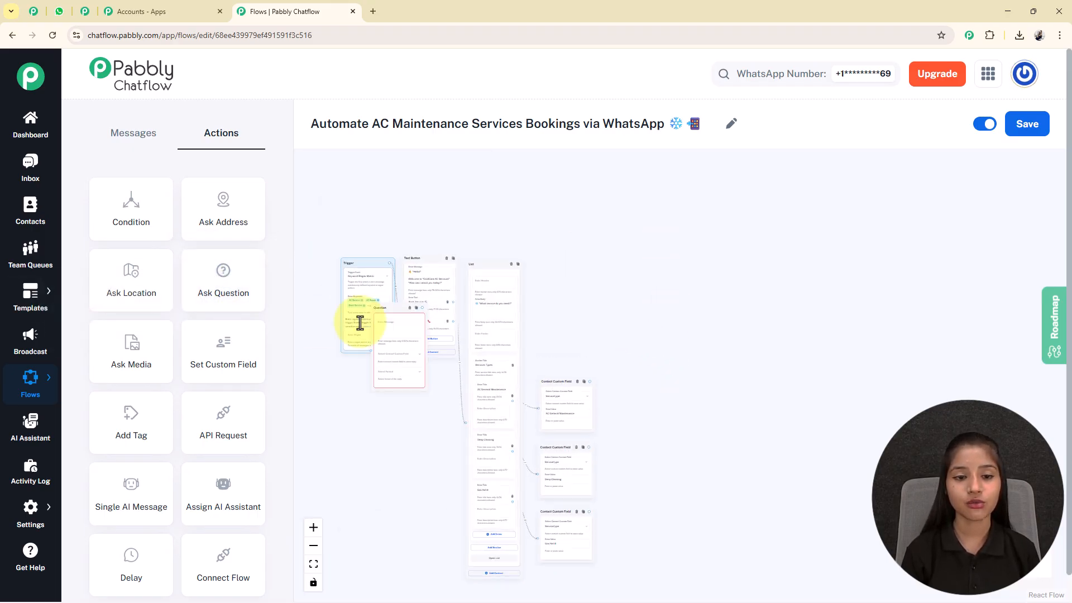
Place a Question node right of the custom field steps asking '*May I know your full name?*'.
left_click_drag(371, 306, 629, 411)
scroll(629, 411, "up", 8)
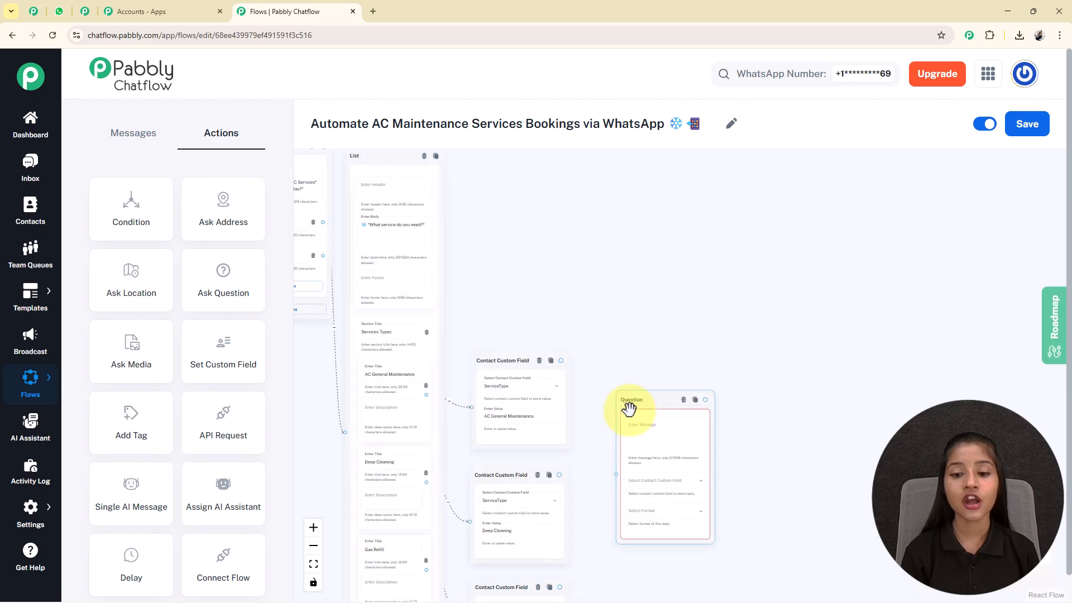
scroll(715, 273, "up", 1)
left_click(552, 307)
key("ctrl+v")
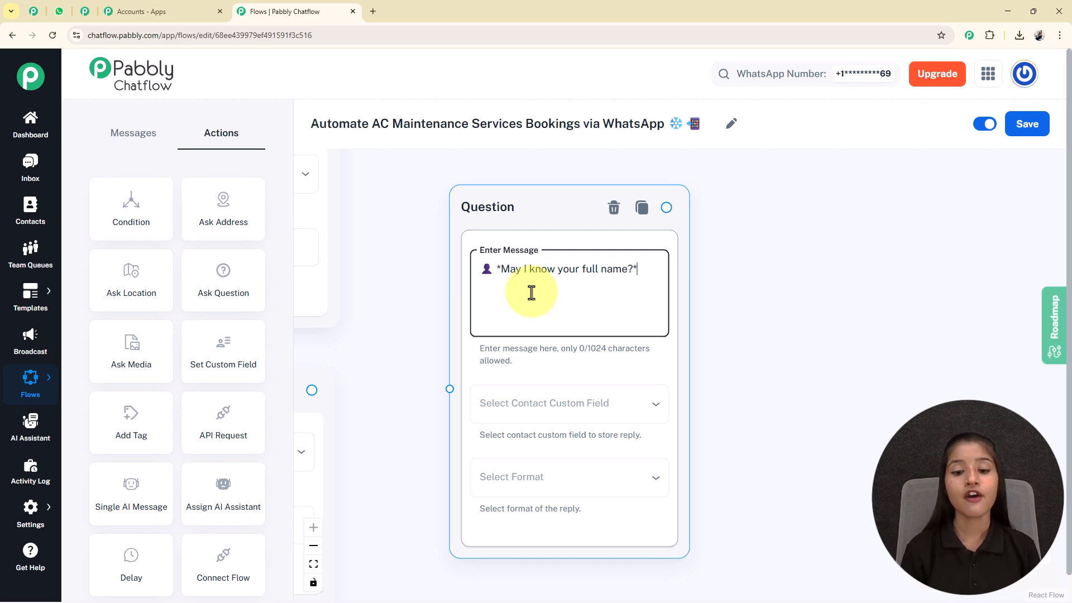
Save the question's reply to the FullName custom field in Text format.
left_click(530, 415)
scroll(505, 441, "down", 5)
scroll(491, 458, "down", 5)
left_click(541, 180)
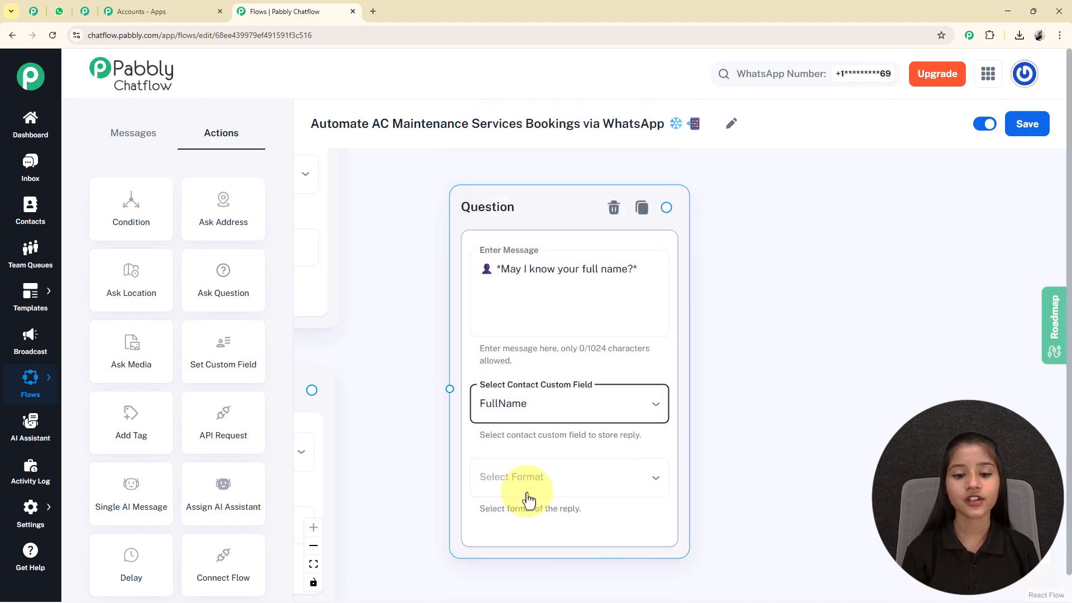
left_click(532, 496)
left_click(500, 440)
Set the question's number of attempts to 0.
left_click_drag(775, 486, 770, 427)
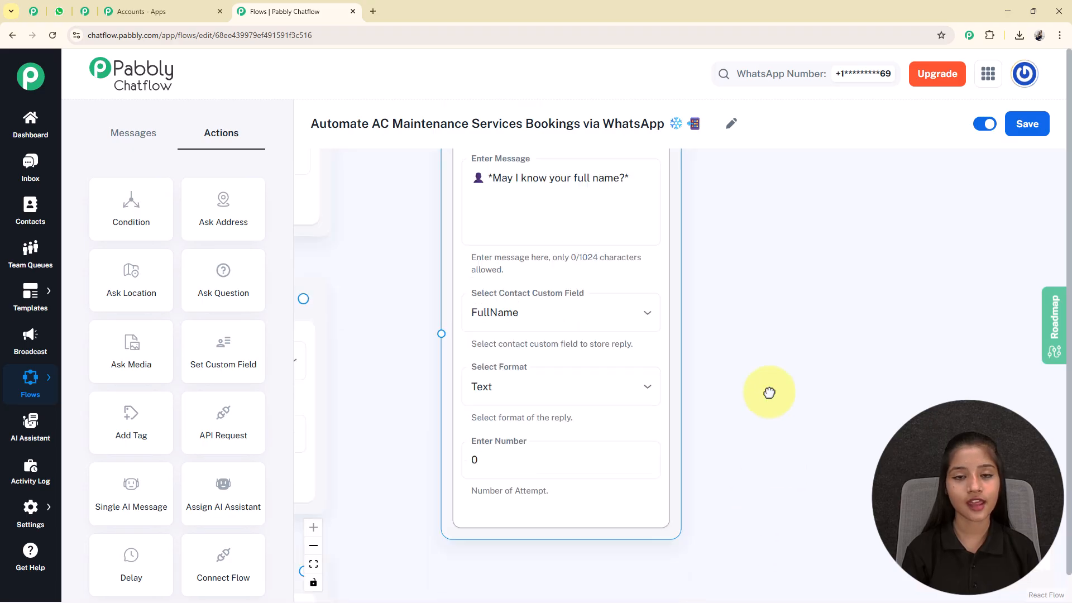
scroll(574, 330, "down", 3)
left_click(581, 340)
scroll(471, 467, "up", 2)
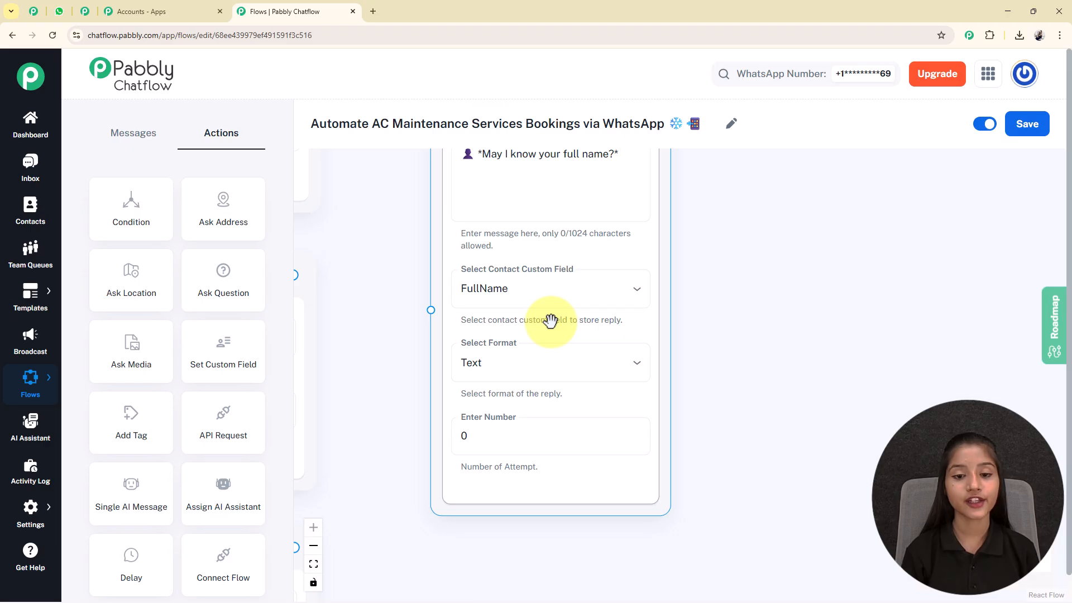
left_click(517, 454)
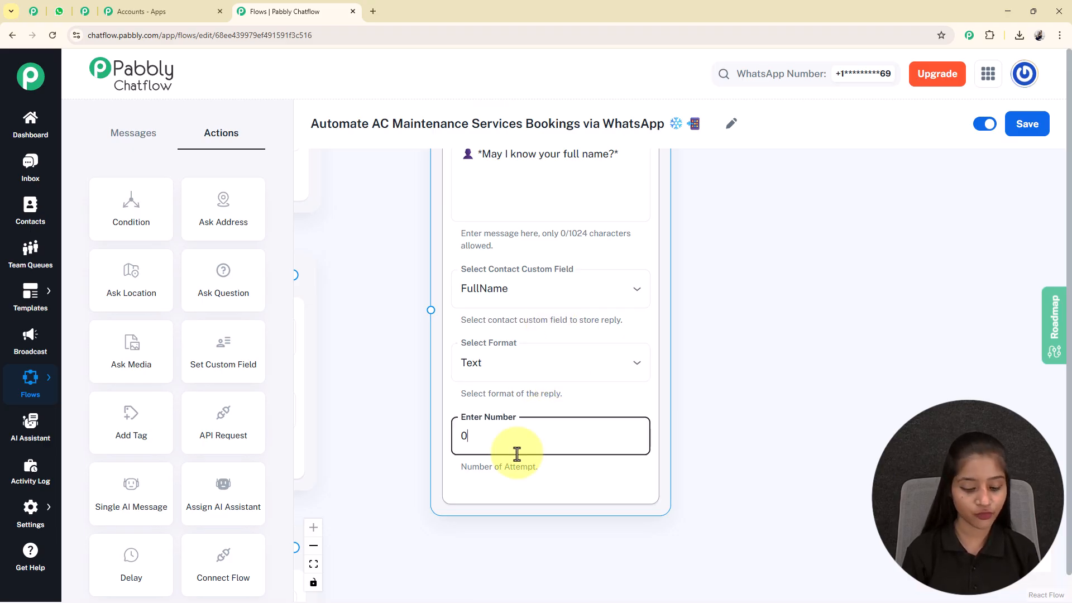
key("BackSpace")
type("1")
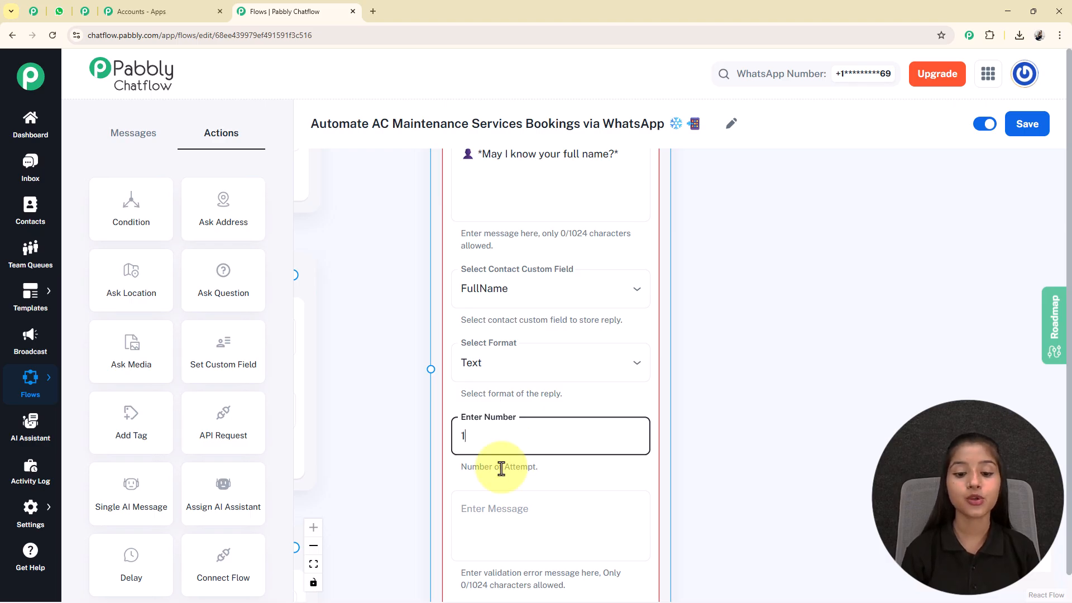
left_click_drag(709, 500, 705, 456)
left_click(542, 397)
key("BackSpace")
type("0")
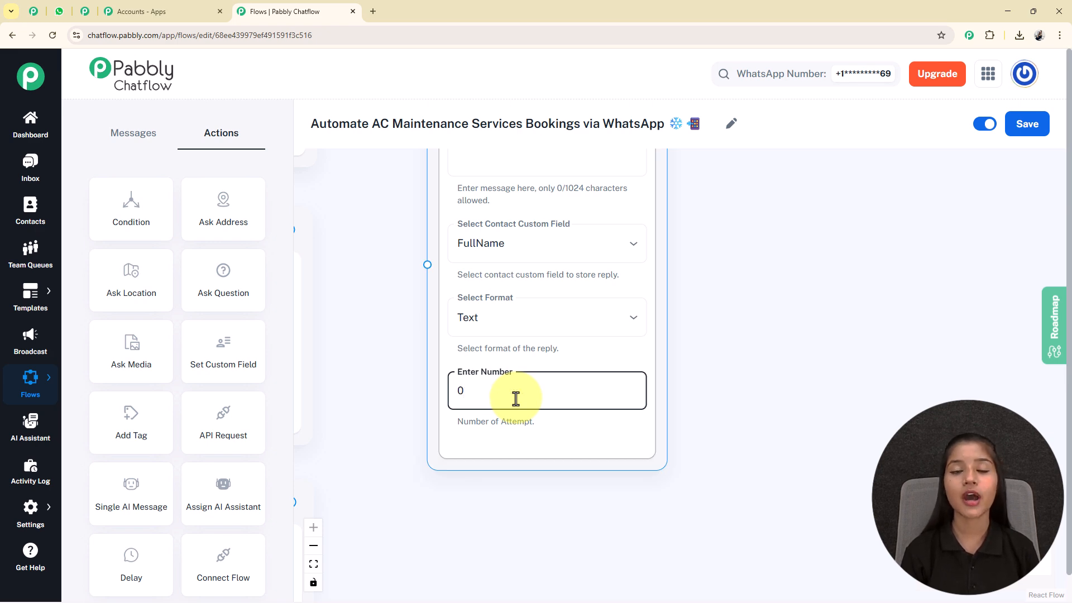
Link the ServiceType custom field steps to the full-name question and place the empty question to its right.
scroll(418, 292, "down", 5)
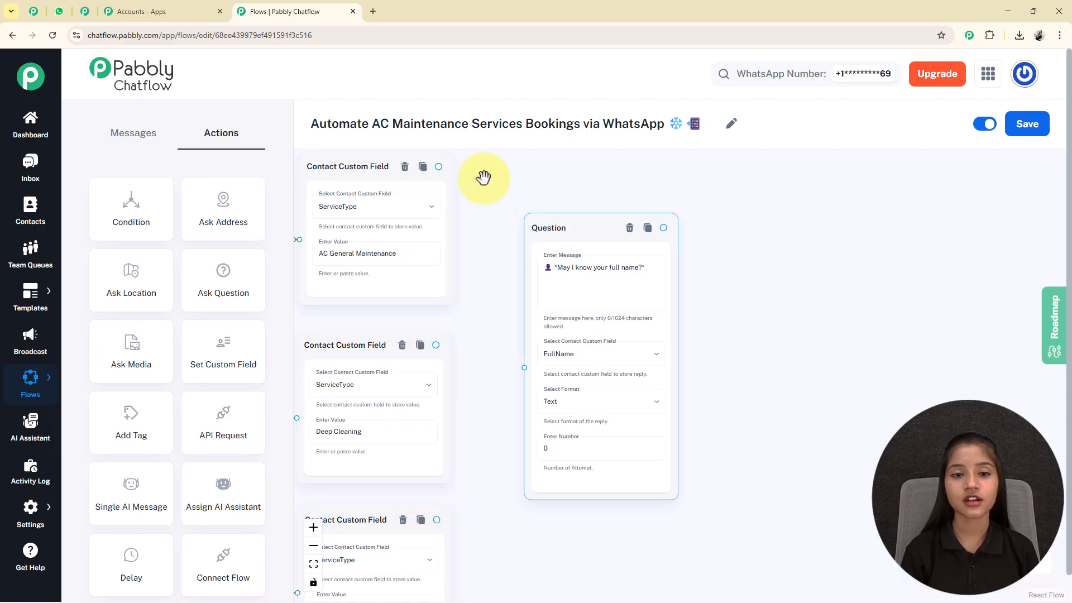
left_click_drag(439, 166, 524, 367)
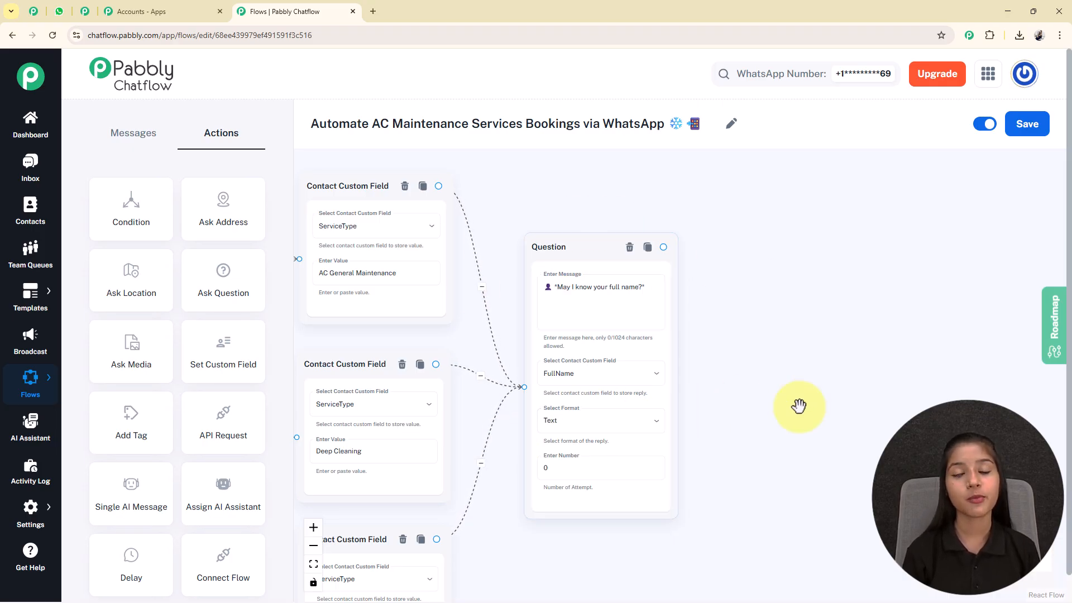
left_click_drag(854, 454, 713, 409)
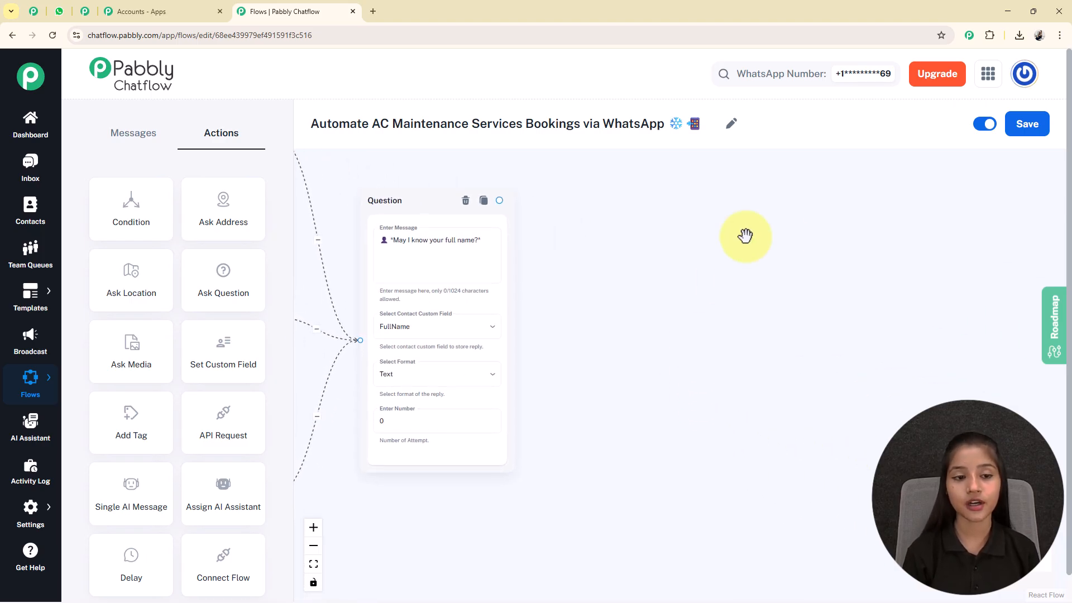
scroll(497, 263, "down", 2)
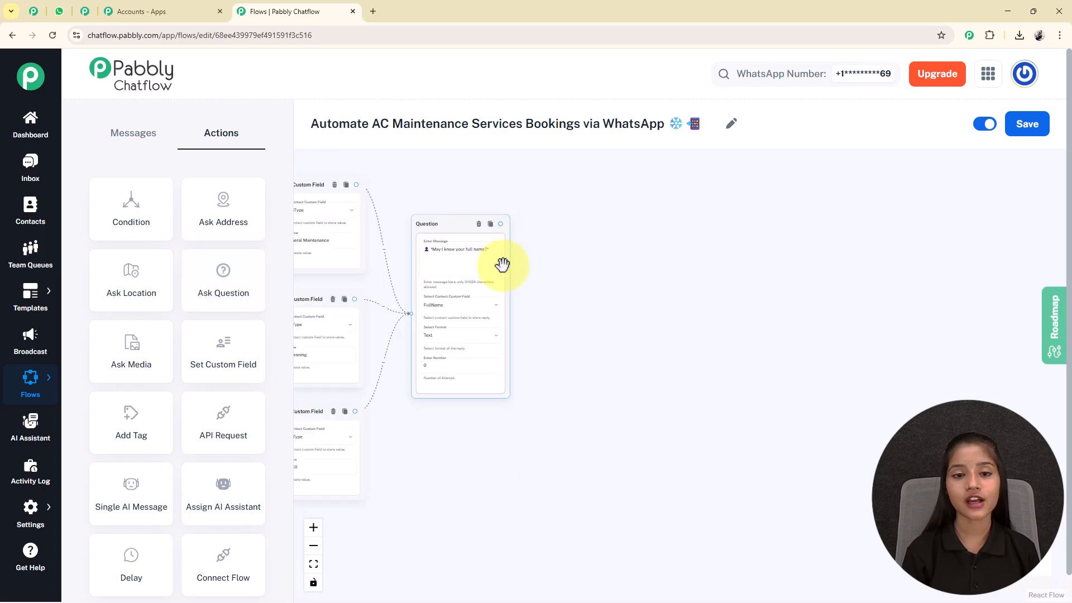
scroll(629, 235, "down", 3)
left_click_drag(541, 226, 931, 376)
Paste the contact number question into the new Question node and save replies to ContactNumber.
scroll(608, 267, "up", 3)
scroll(607, 267, "up", 1)
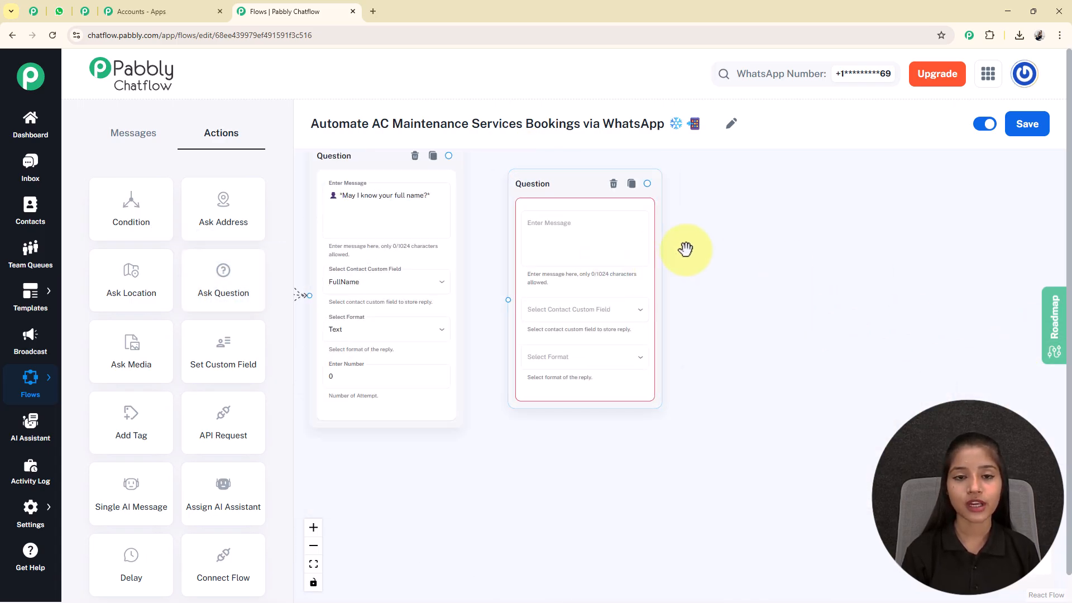
left_click_drag(682, 246, 709, 323)
left_click(641, 301)
type("📱 *Please share your contact number so our technician can reach you.*")
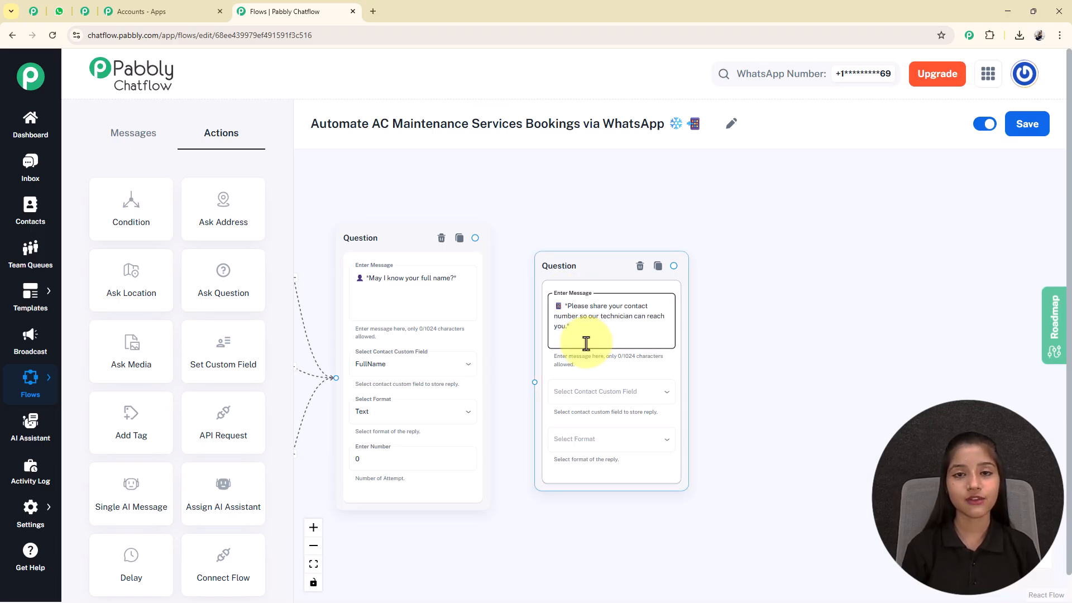
left_click(647, 395)
scroll(630, 427, "down", 1)
scroll(629, 427, "down", 12)
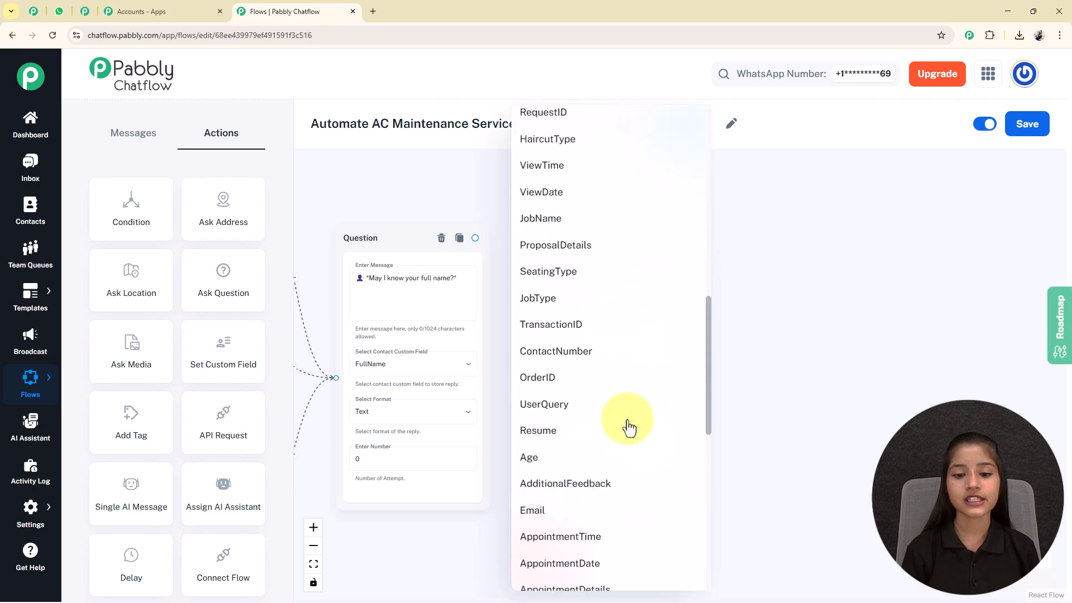
left_click(552, 297)
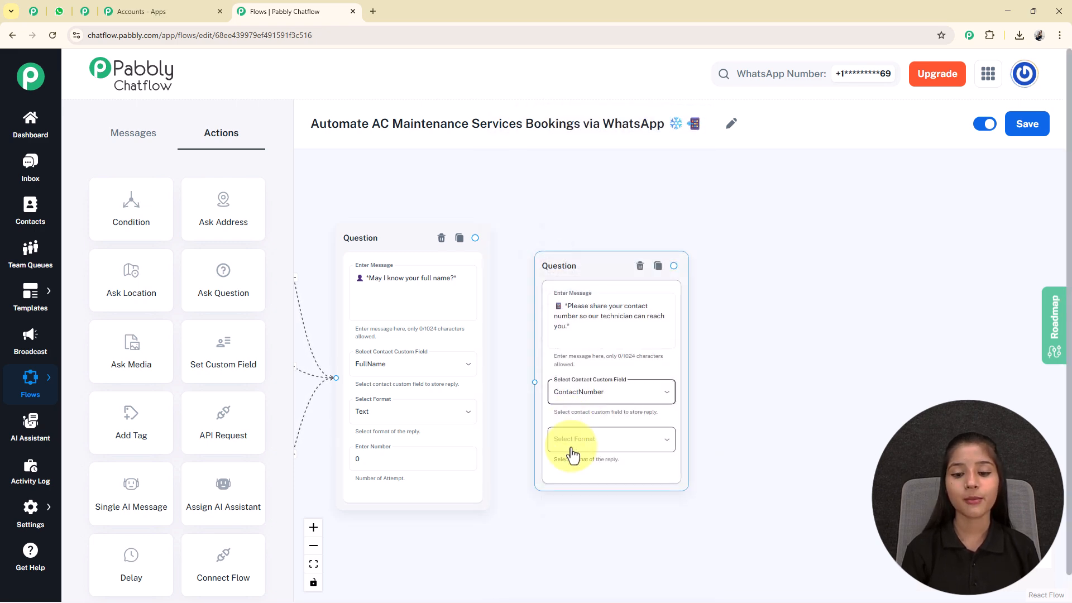
Require a Number reply between 111111111 and 99999999, and link the name question to it.
left_click(567, 441)
left_click(544, 471)
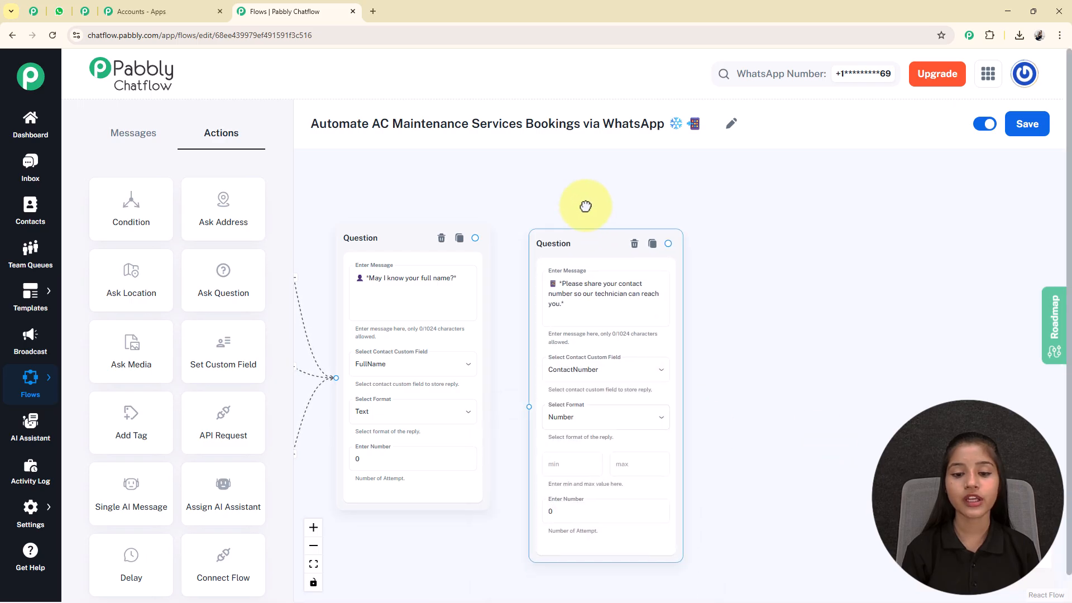
left_click(567, 433)
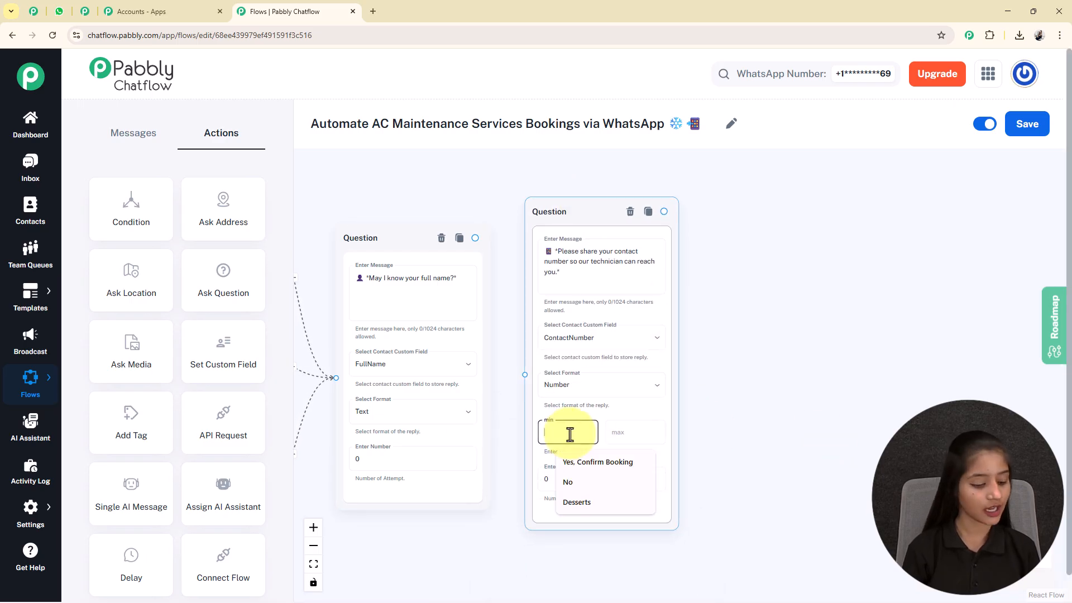
type("111111111")
left_click(635, 433)
type("99999999")
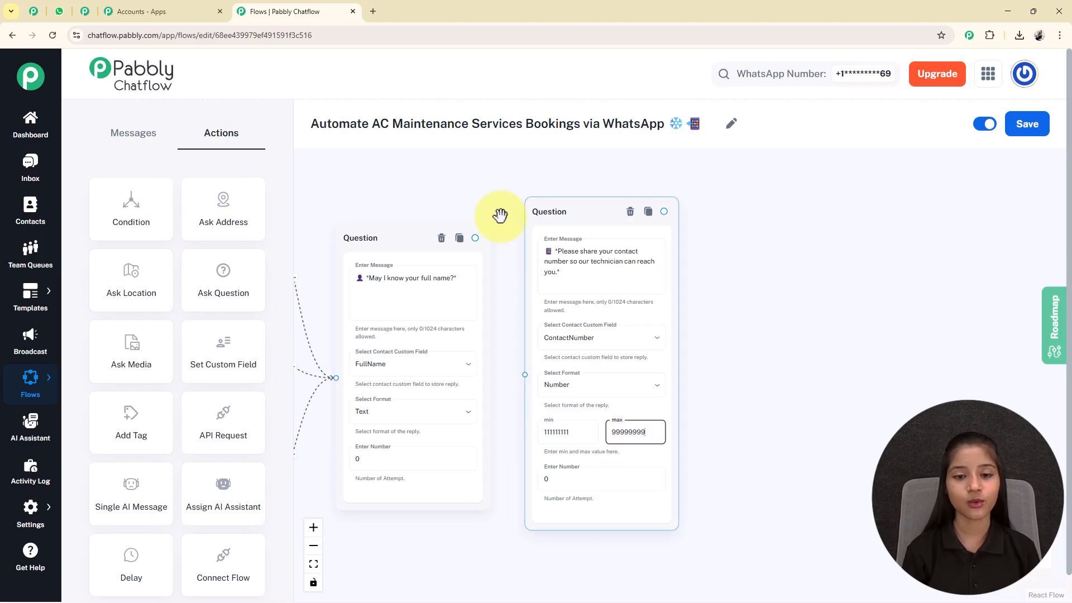
left_click_drag(476, 239, 526, 375)
left_click_drag(806, 409, 819, 382)
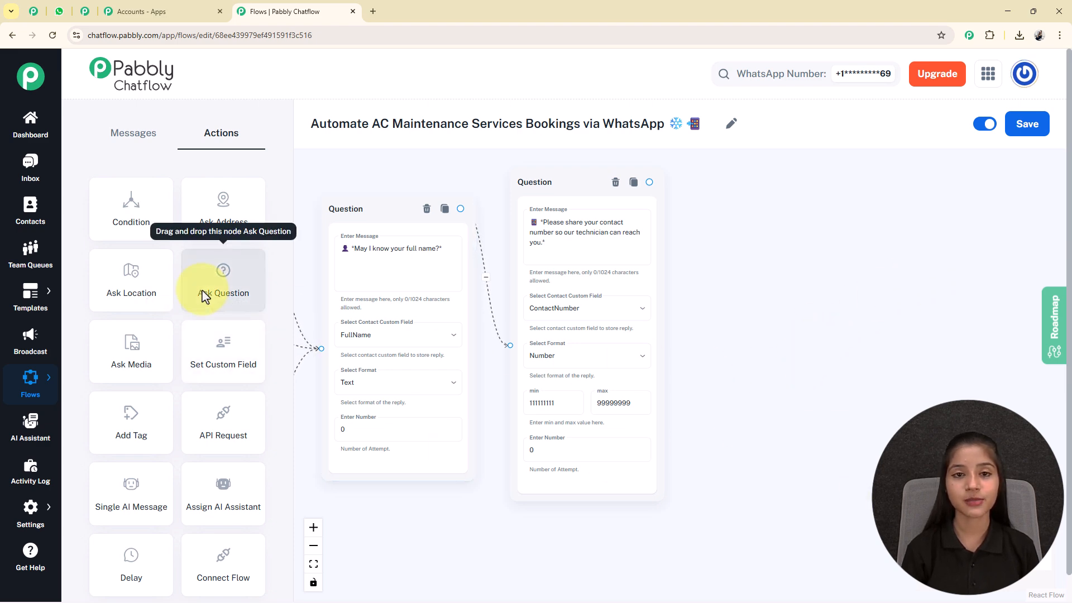
left_click_drag(202, 296, 593, 175)
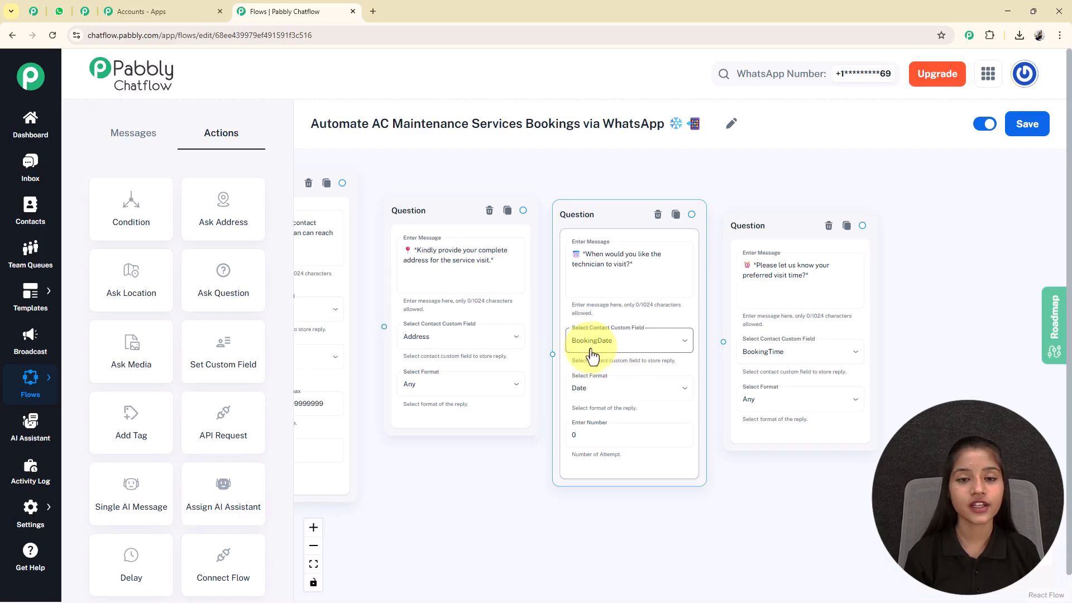
scroll(726, 513, "right", 2)
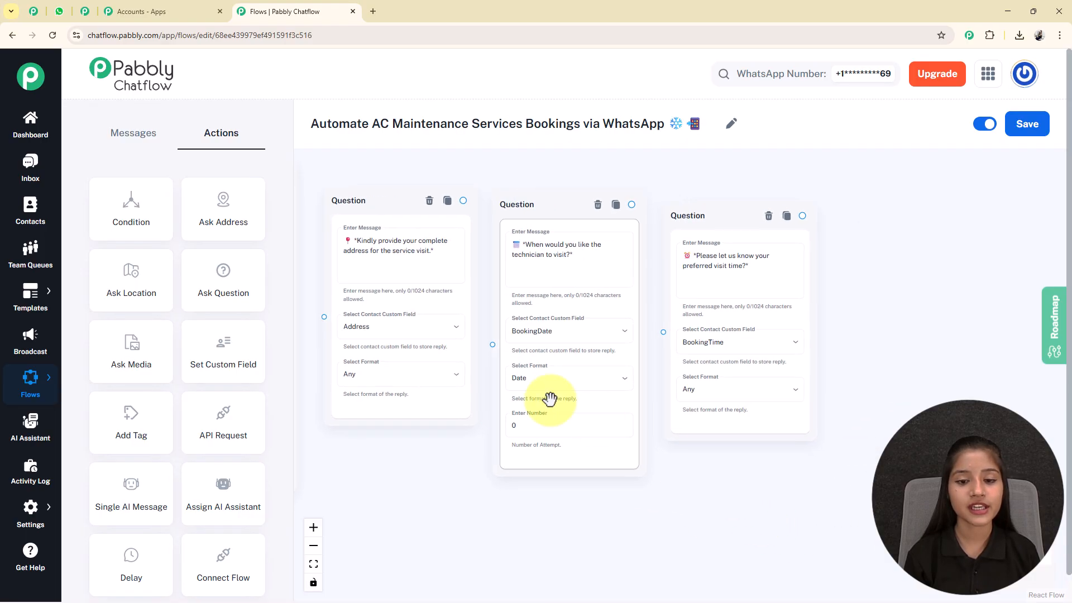
scroll(912, 378, "right", 3)
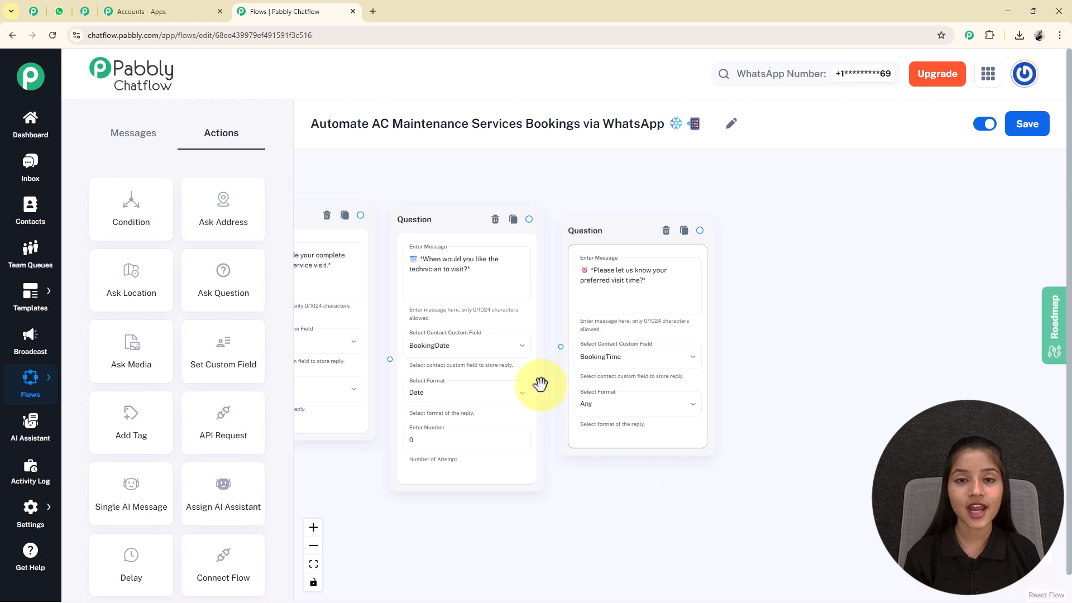
left_click(614, 306)
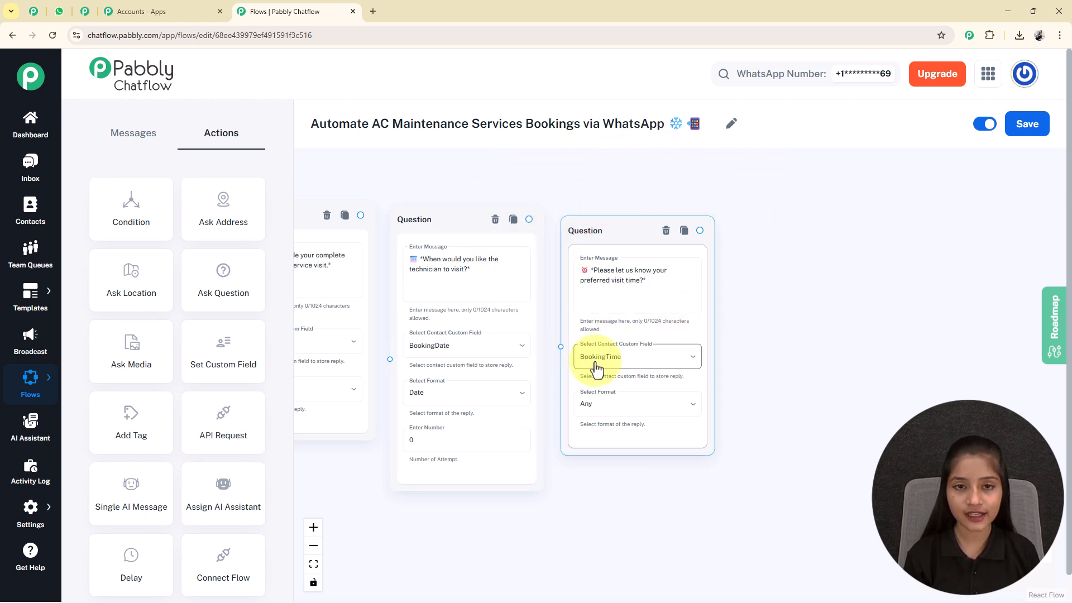
scroll(586, 321, "down", 3)
left_click(437, 278)
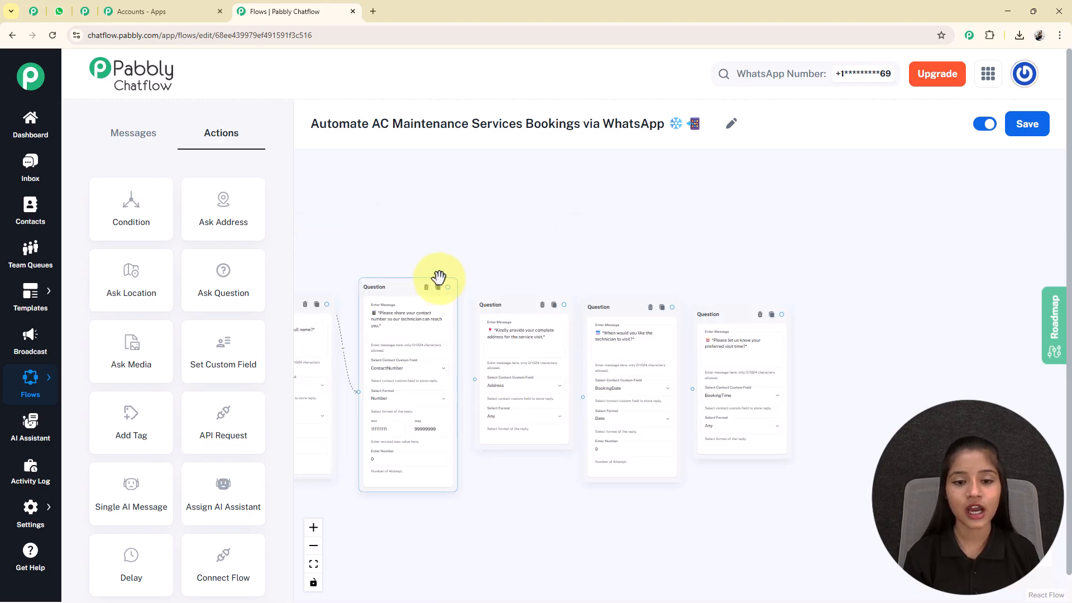
scroll(445, 296, "down", 2)
left_click(533, 438)
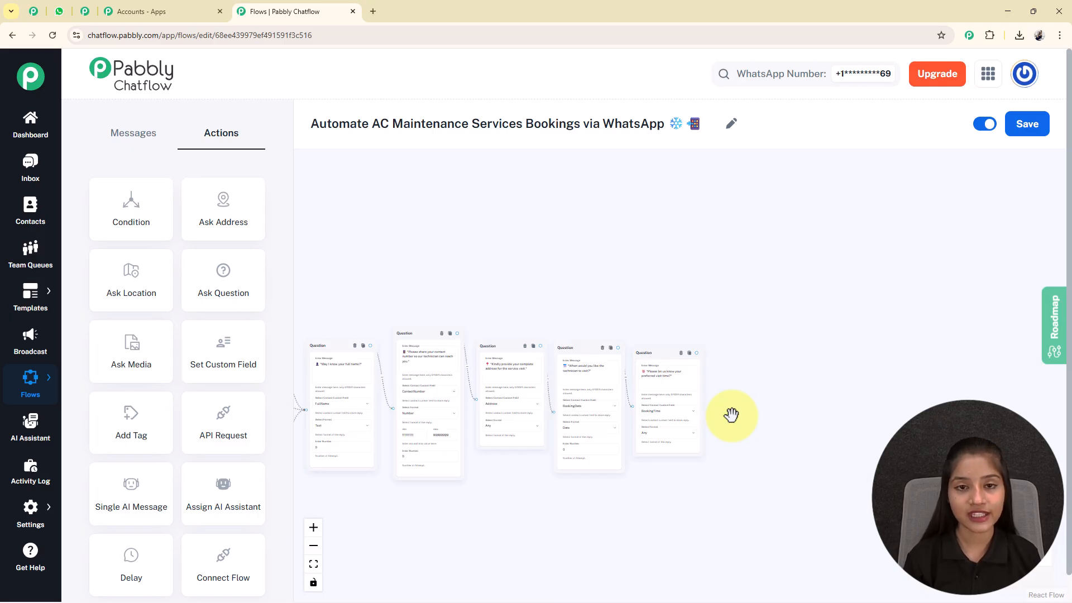
Add a Text Button at the flow's end with a confirmation using $FullName, $ServiceType, $Address, $BookingDate, $BookingTime.
left_click(112, 132)
scroll(362, 198, "down", 4)
left_click_drag(125, 209, 775, 299)
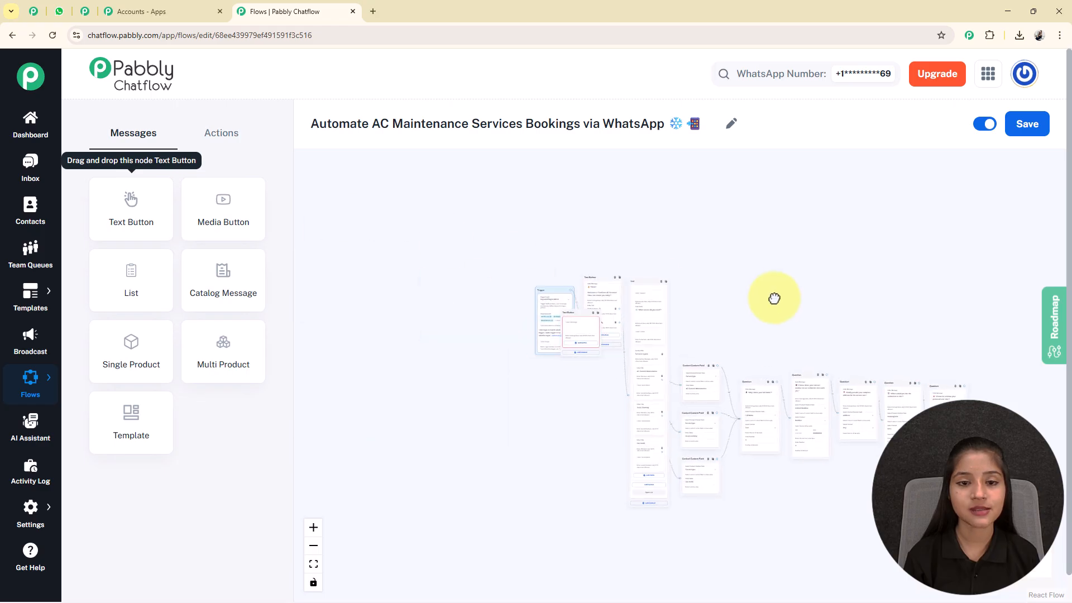
left_click_drag(581, 323, 1002, 404)
left_click(629, 284)
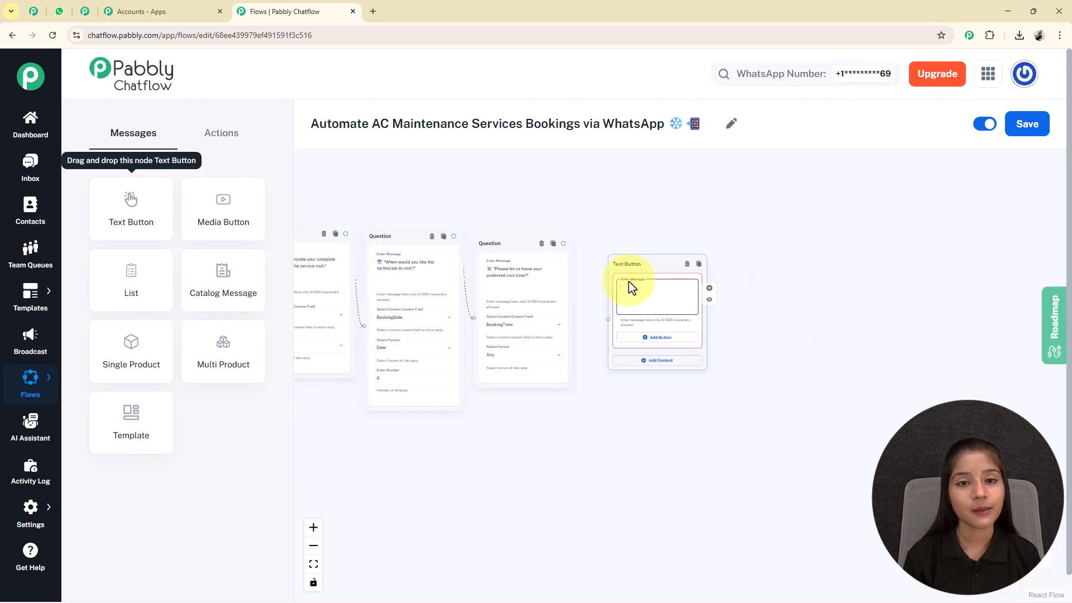
scroll(631, 287, "up", 5)
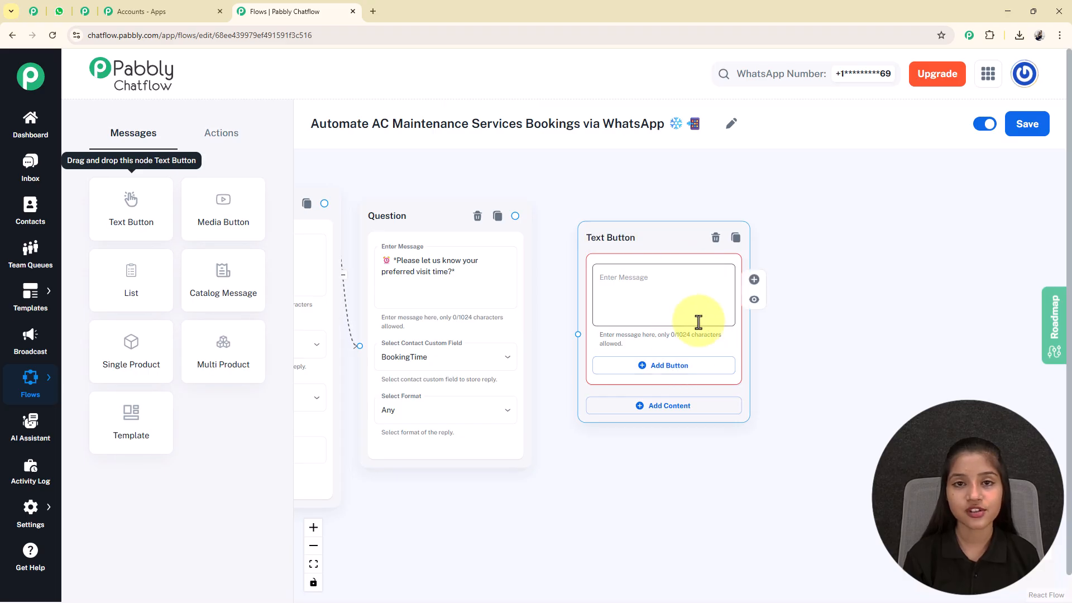
key("ctrl+v")
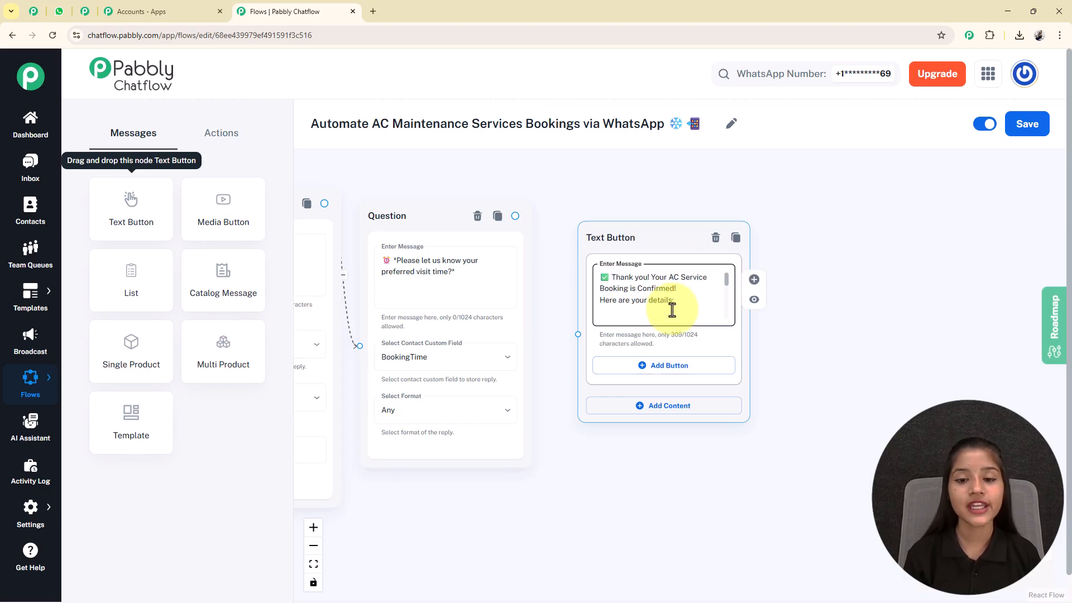
scroll(672, 310, "down", 2)
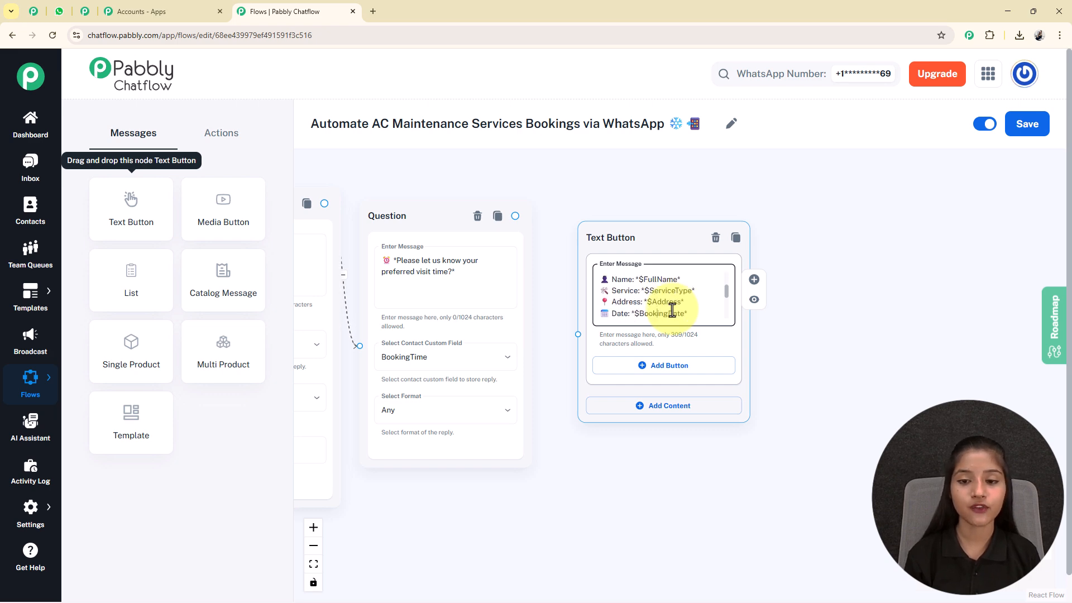
scroll(672, 310, "down", 2)
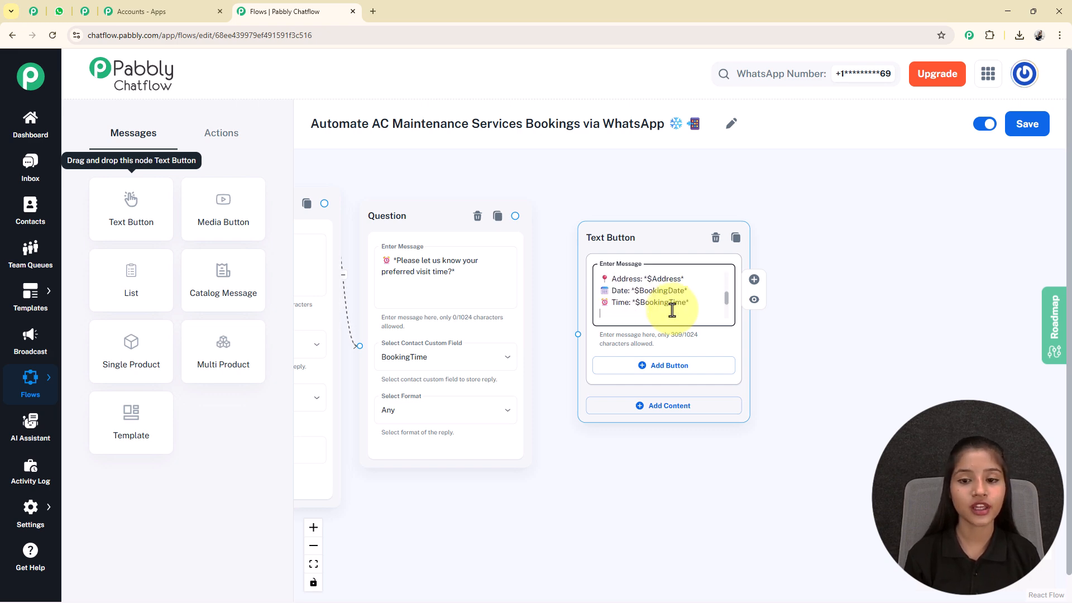
scroll(672, 310, "up", 2)
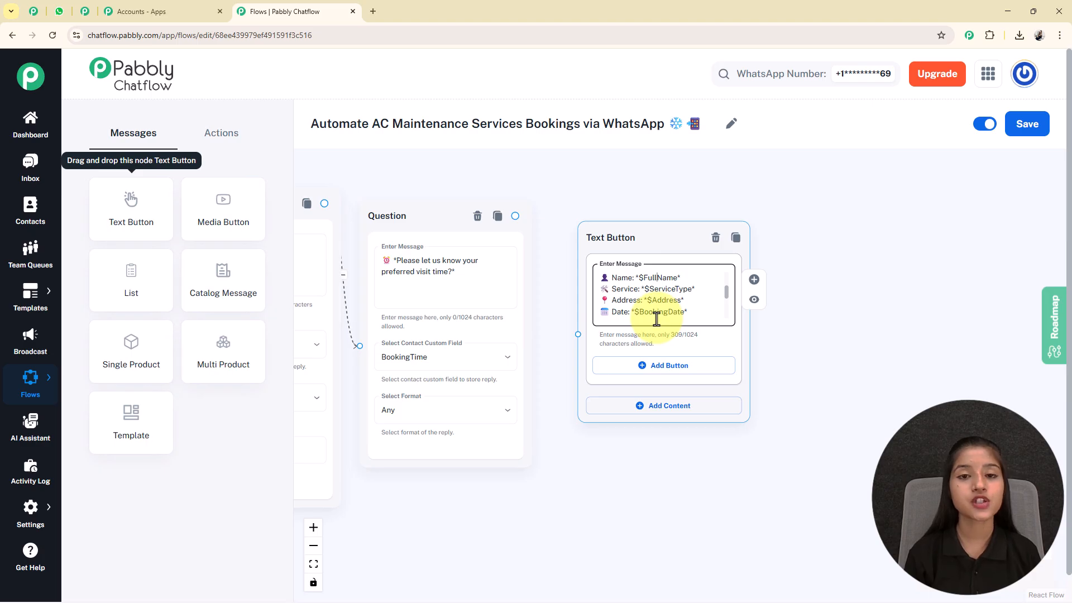
scroll(495, 459, "down", 3)
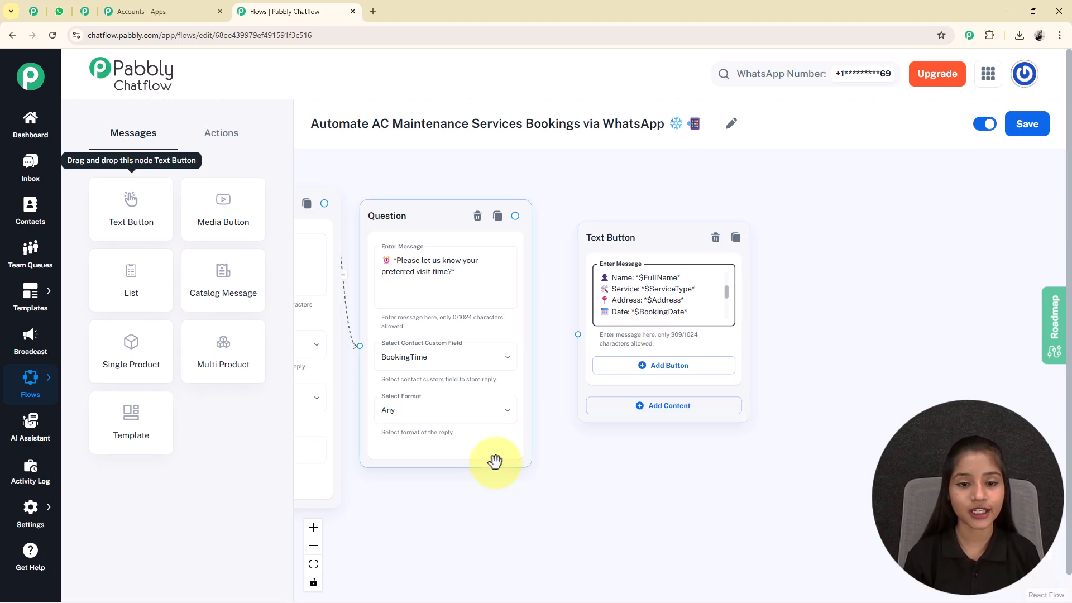
Link the visit-time question's output to the booking confirmation Text Button.
left_click_drag(469, 438, 831, 482)
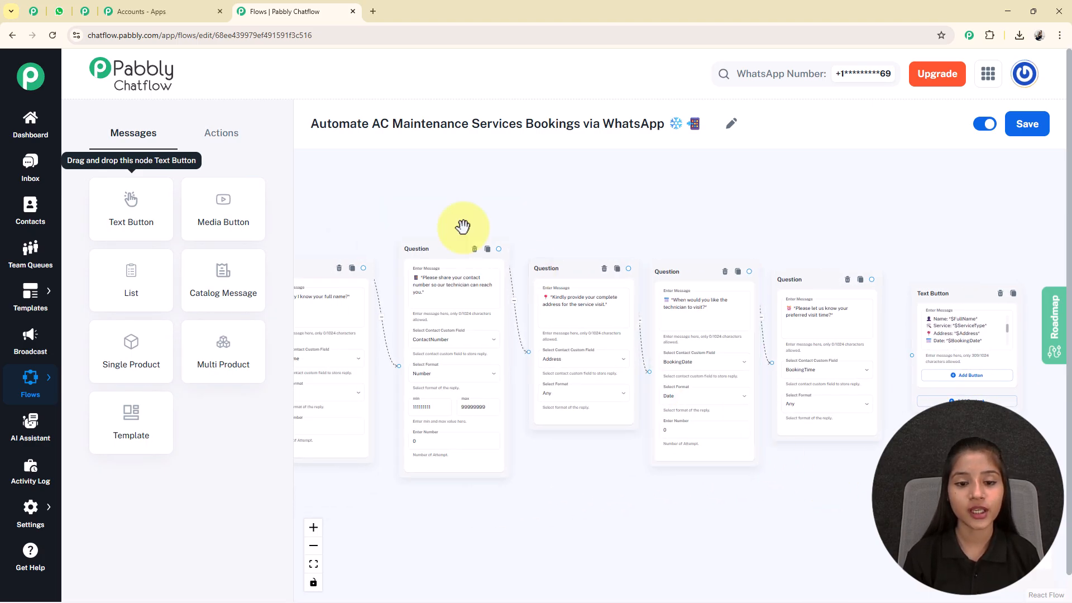
left_click_drag(326, 212, 373, 192)
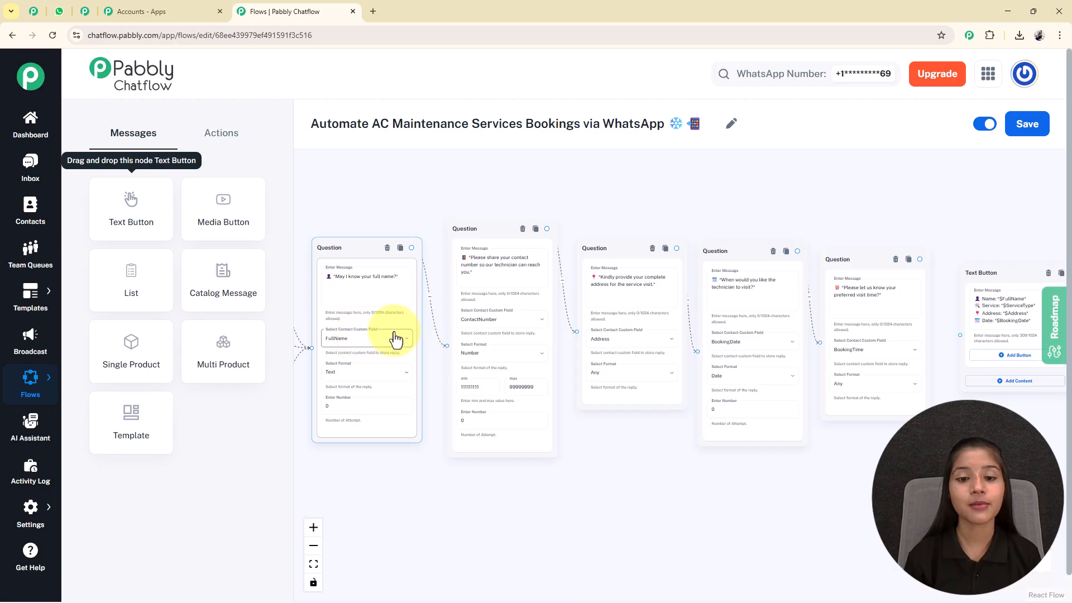
left_click_drag(672, 479, 285, 455)
scroll(610, 304, "up", 4)
scroll(619, 290, "down", 8)
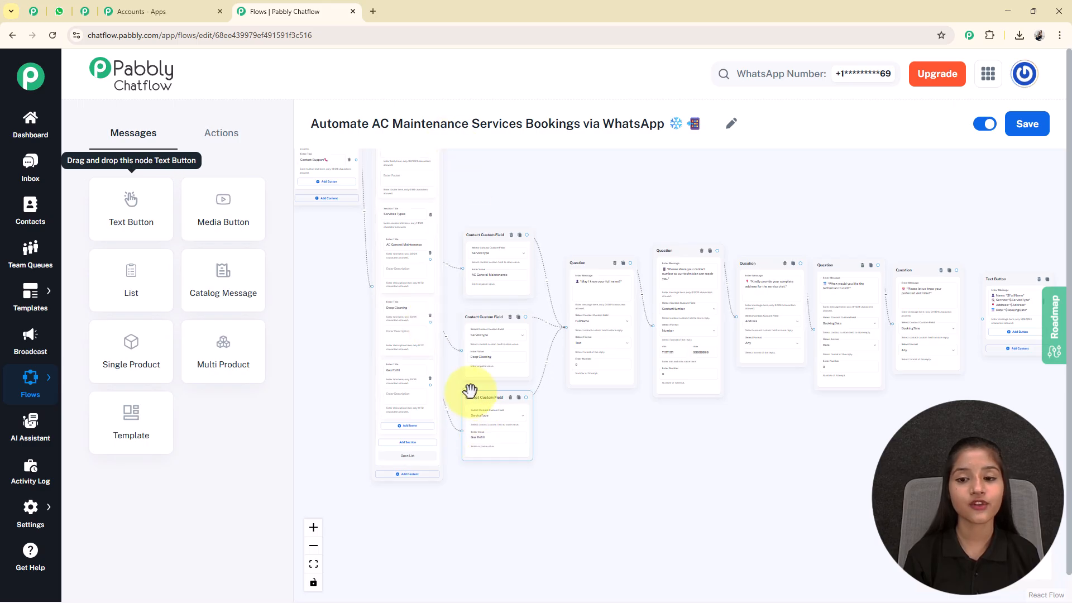
scroll(589, 382, "up", 5)
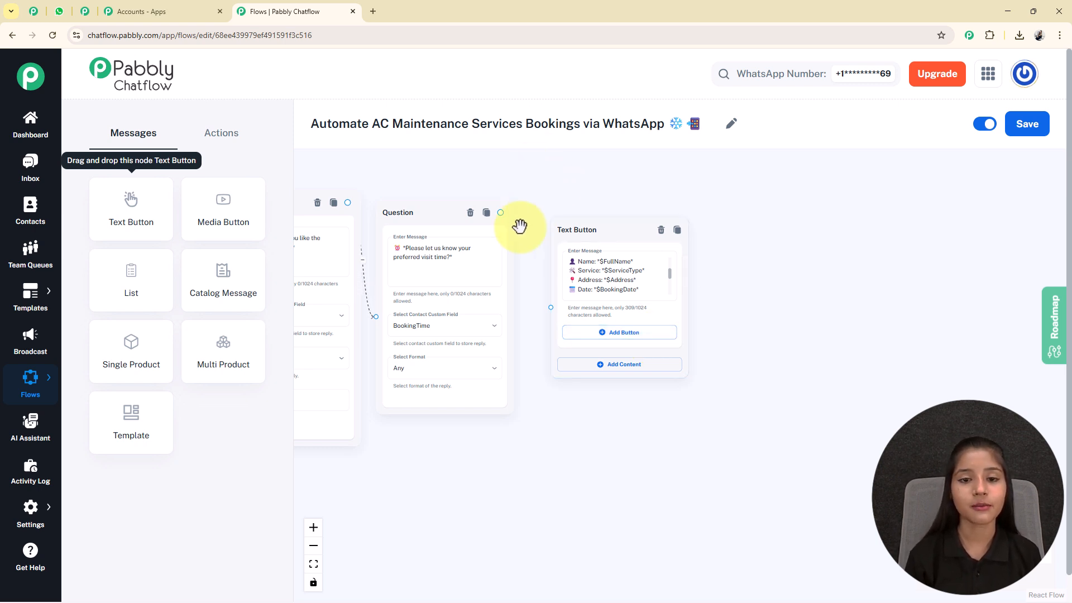
left_click_drag(500, 213, 551, 305)
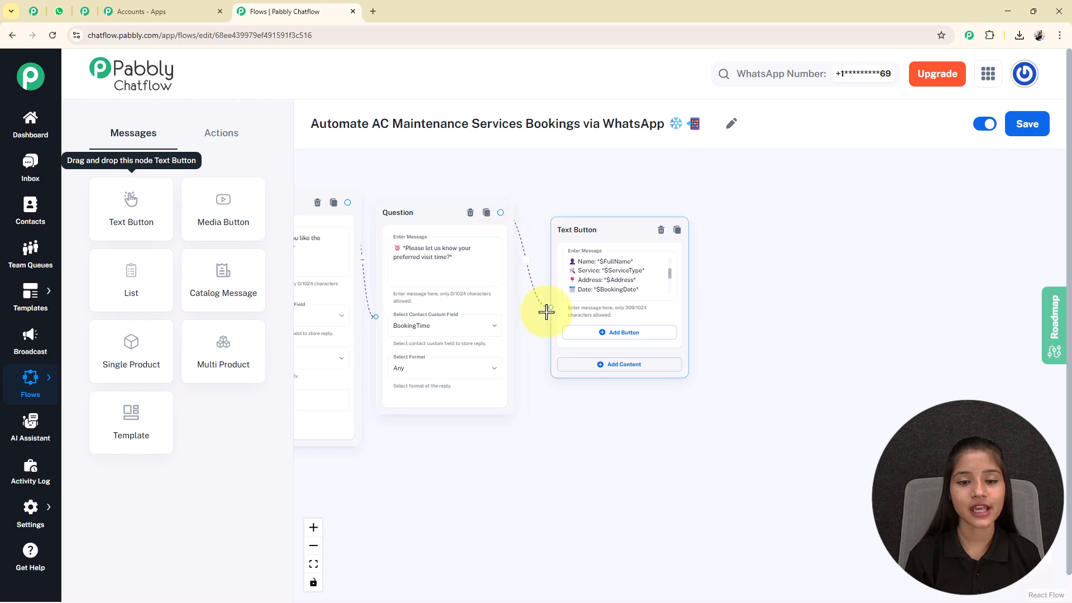
scroll(552, 306, "down", 5)
scroll(409, 303, "up", 4)
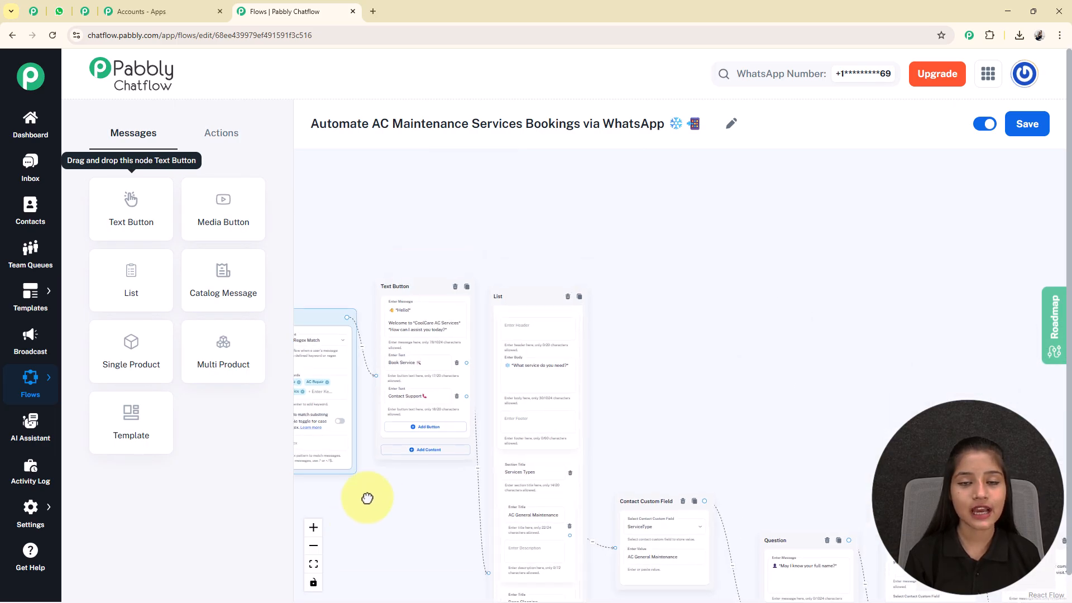
left_click_drag(358, 519, 396, 438)
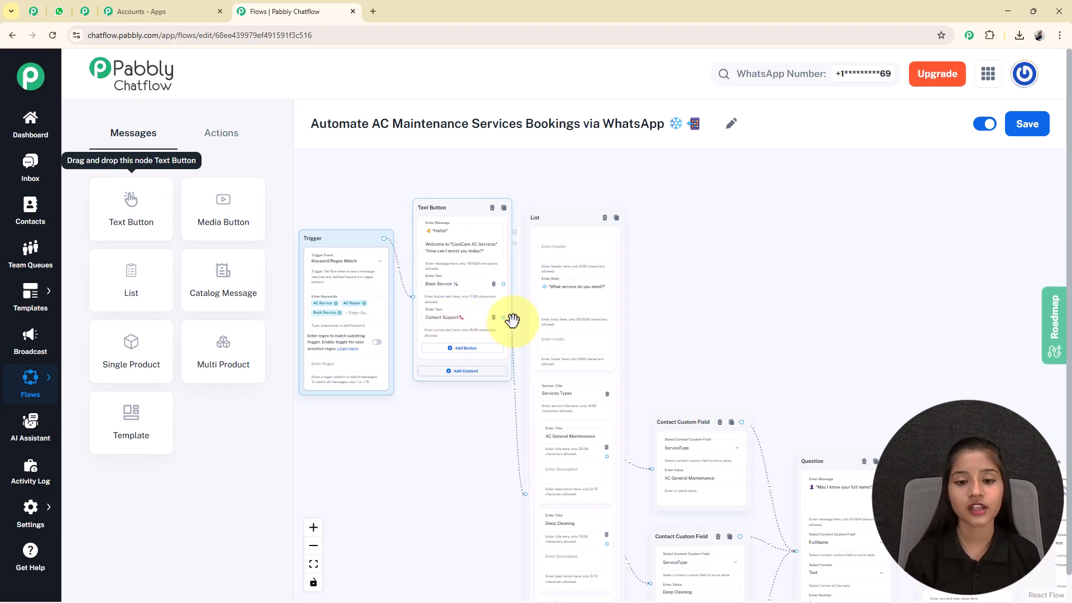
Branch a Text Button off Contact Support with the support phone and 9:00 AM–8:00 PM hours, then save the flow.
left_click_drag(502, 317, 689, 251)
left_click(773, 305)
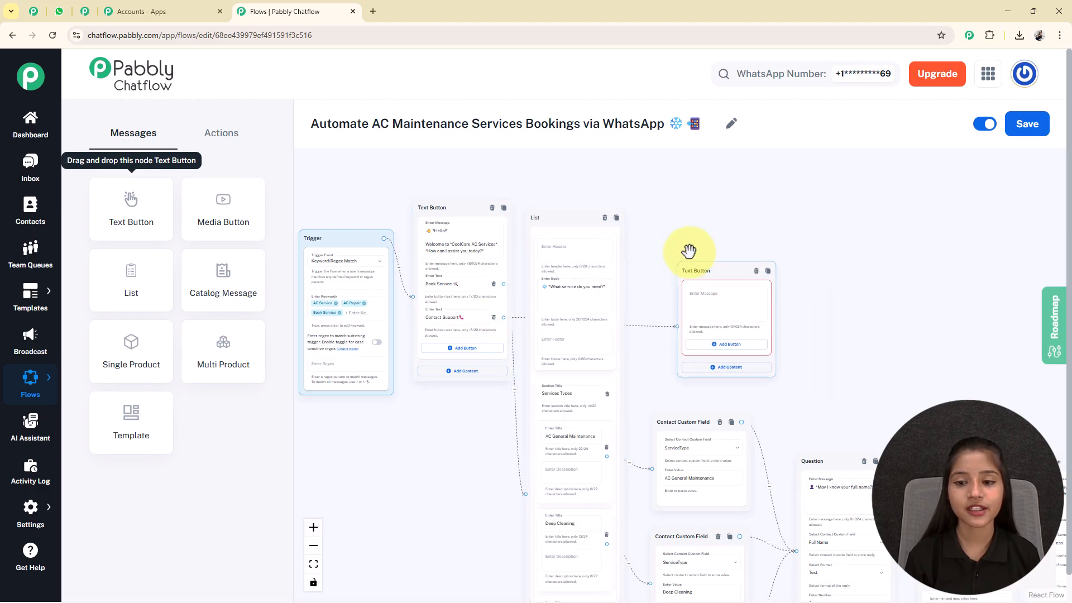
left_click(716, 289)
key("ctrl+v")
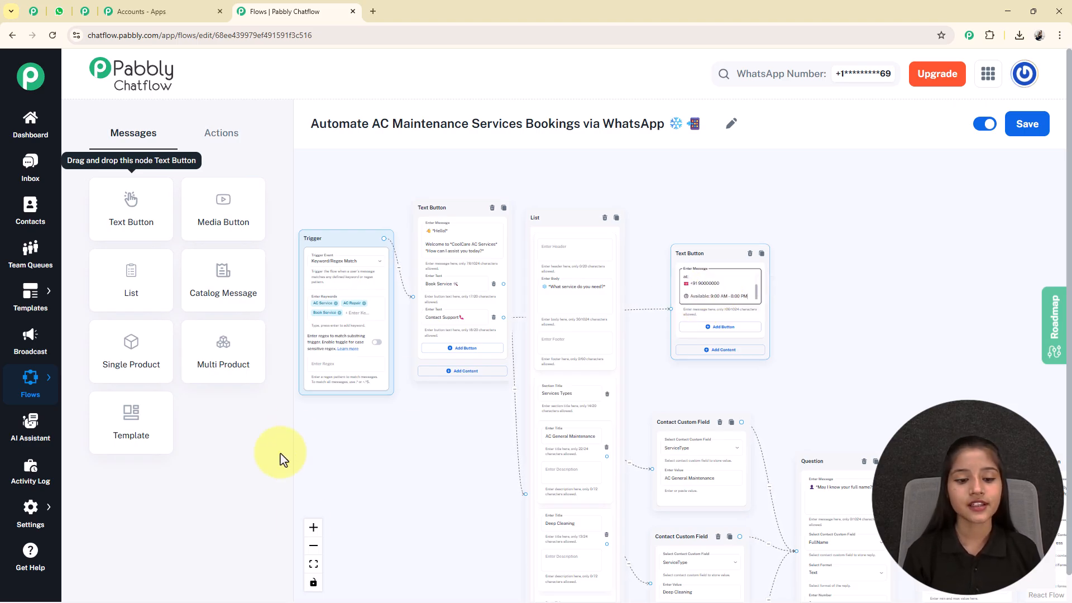
left_click(314, 564)
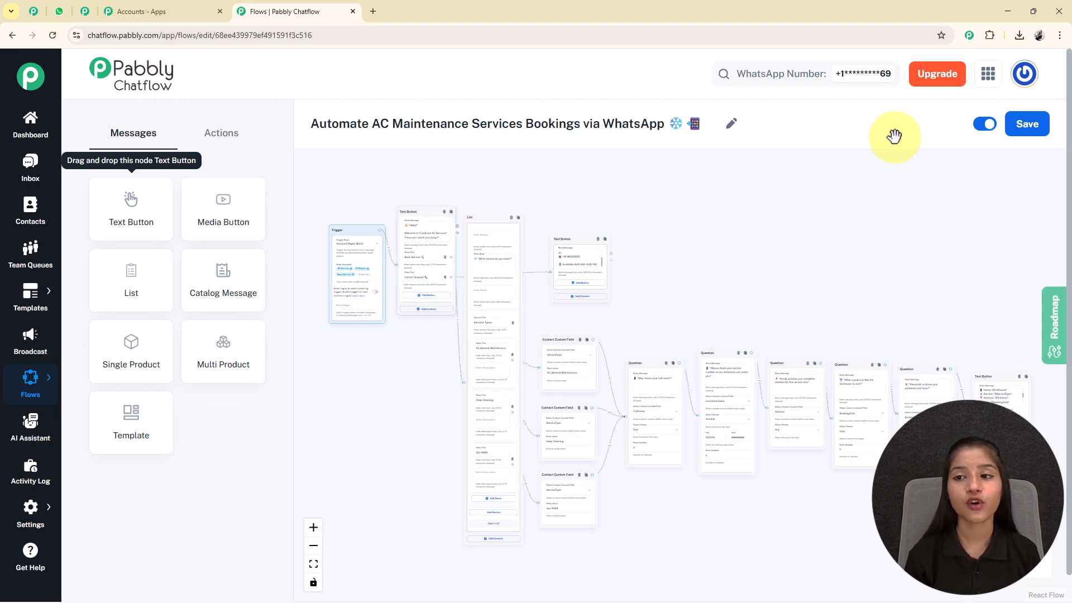
left_click(1025, 138)
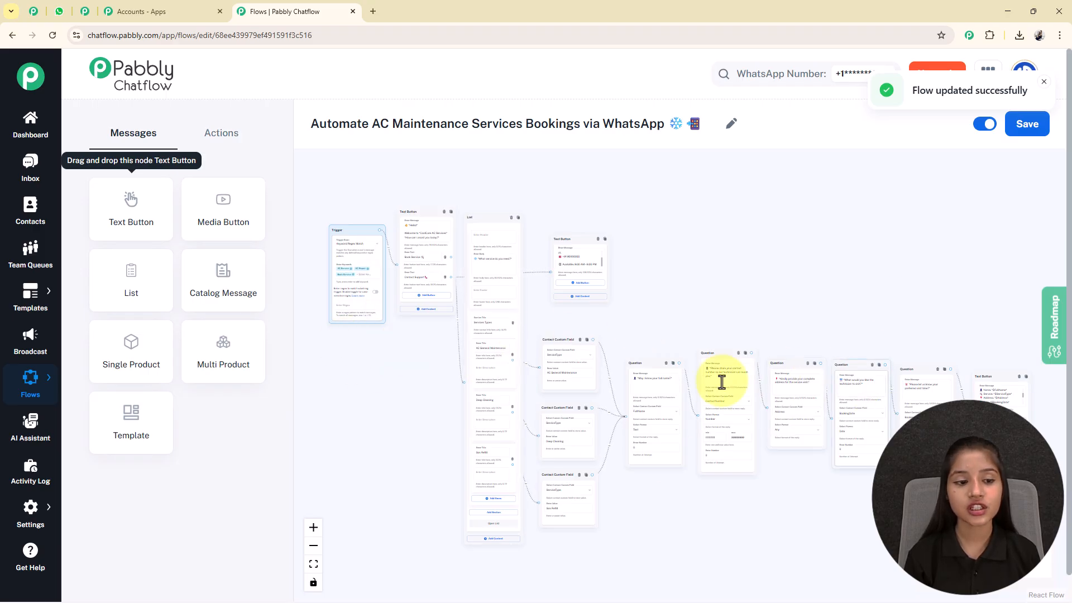
Copy the AC maintenance bookings flow's share link from the Flows list.
mouse_move(53, 383)
left_click(110, 377)
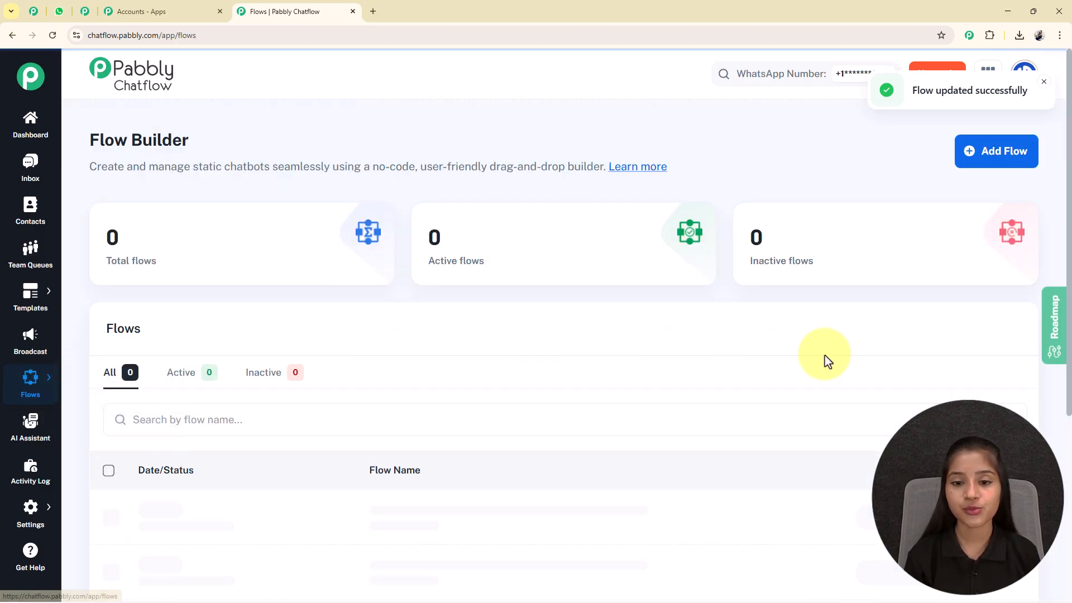
scroll(949, 407, "down", 5)
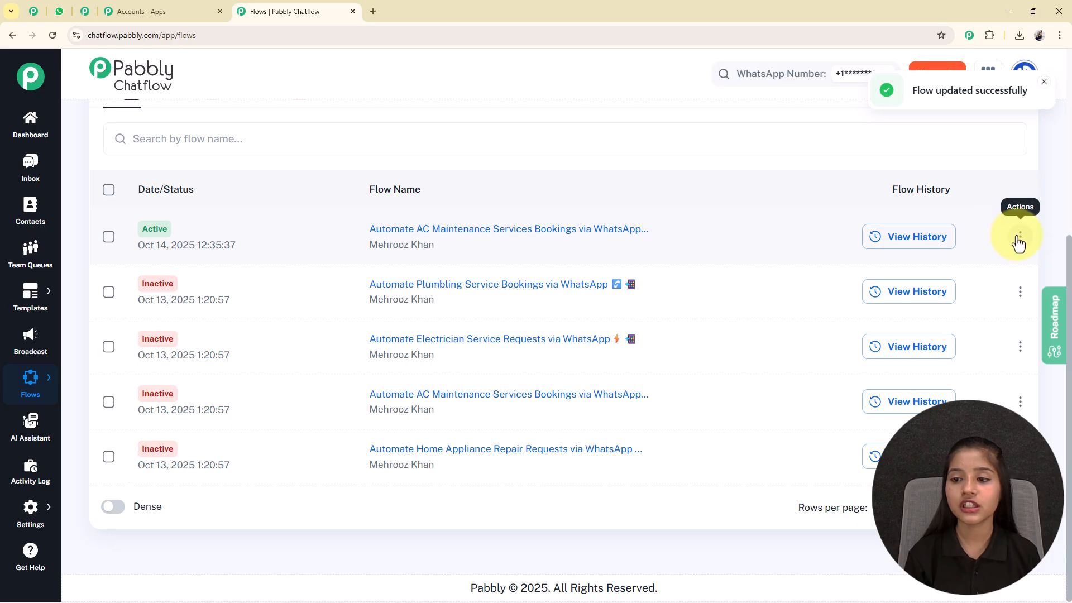
left_click(1019, 237)
left_click(951, 314)
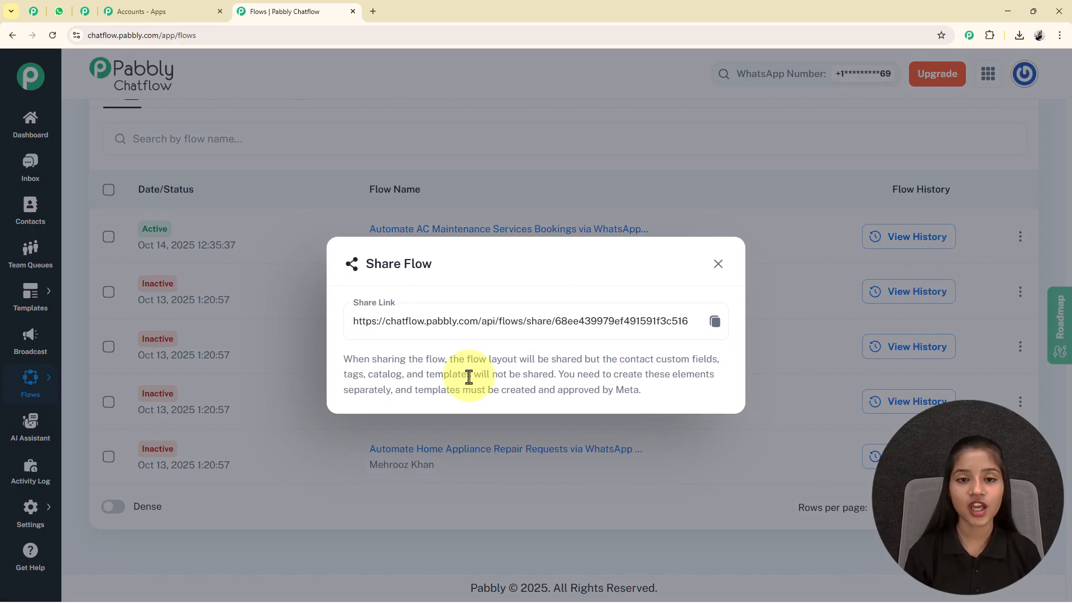
left_click(715, 324)
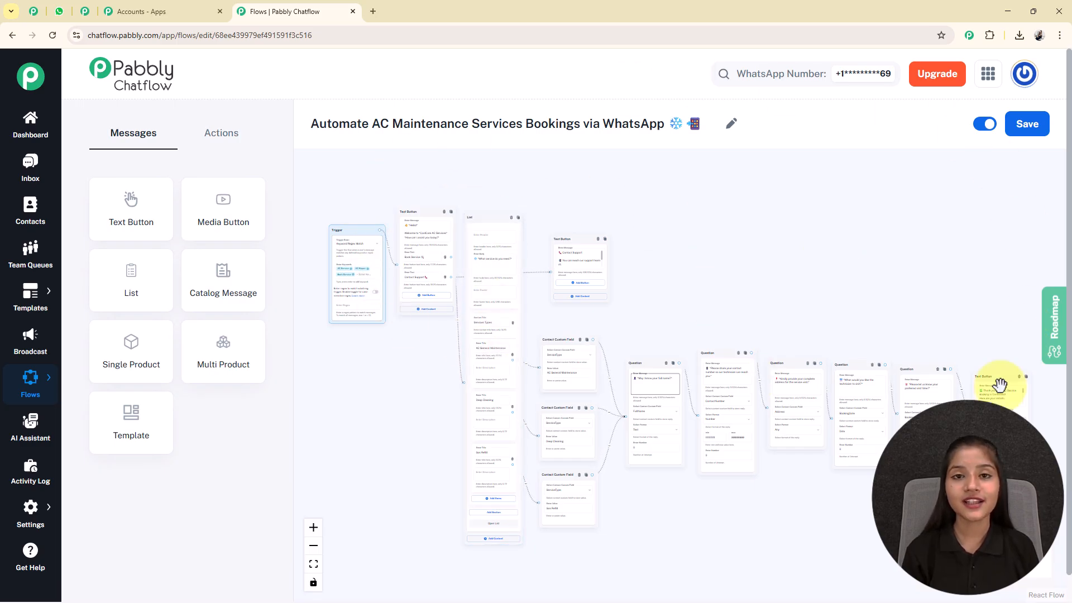
left_click(59, 11)
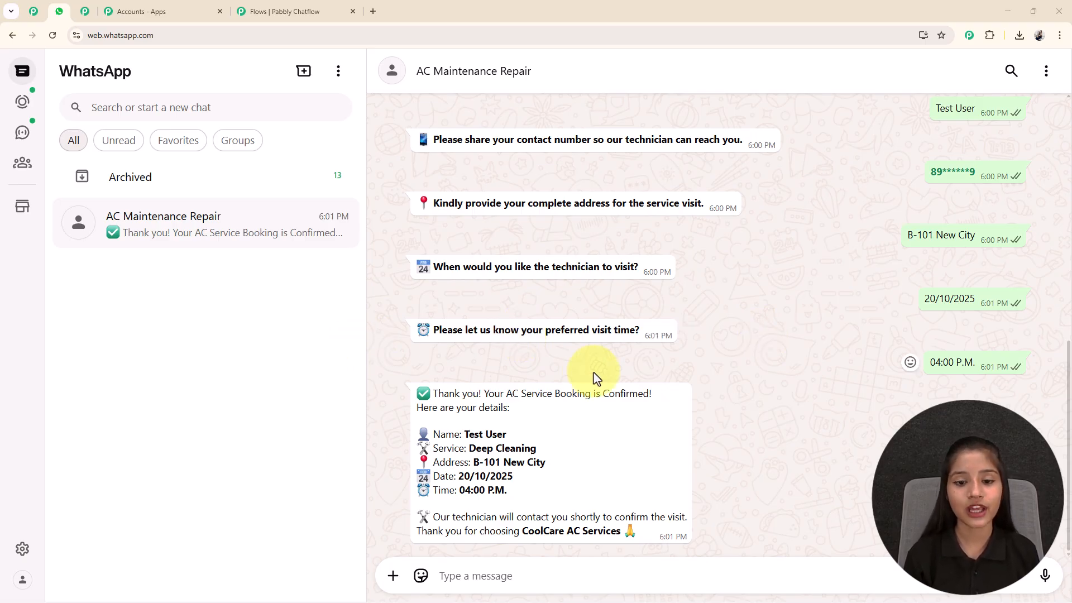
scroll(558, 249, "up", 4)
scroll(551, 134, "down", 4)
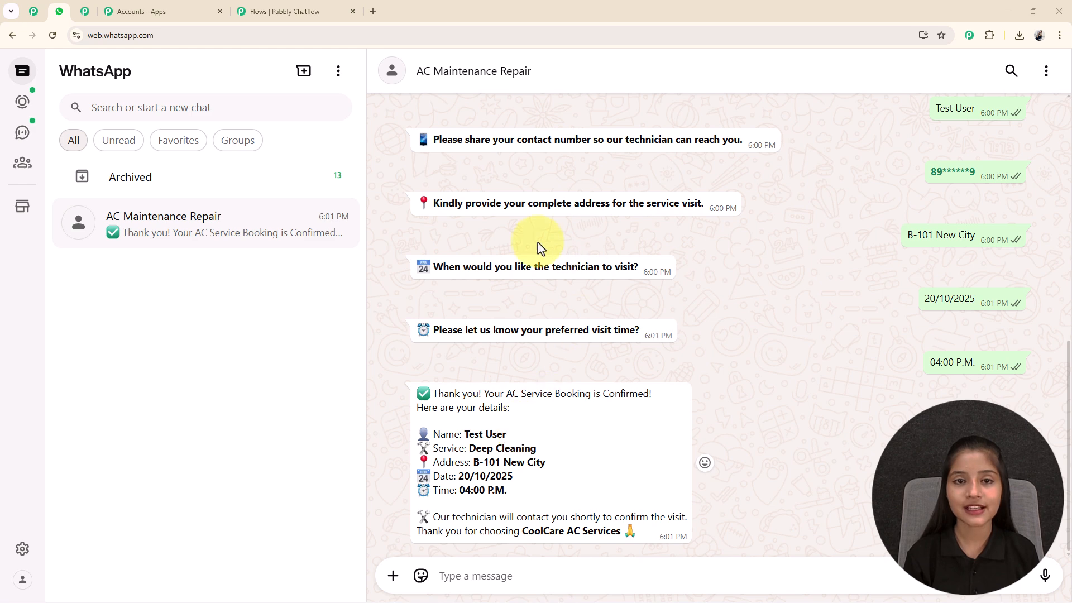
left_click(240, 13)
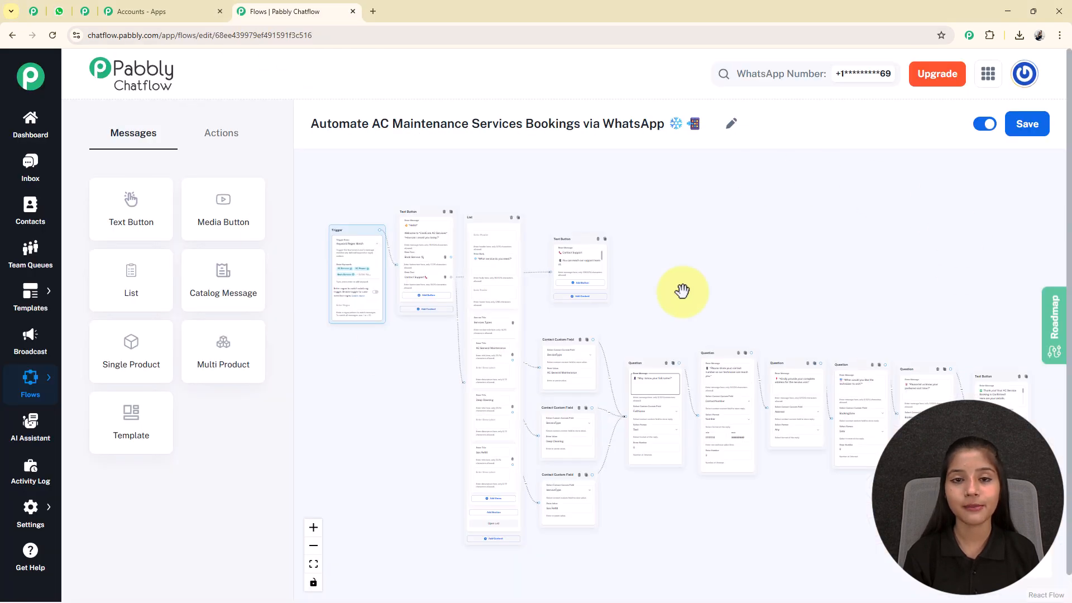